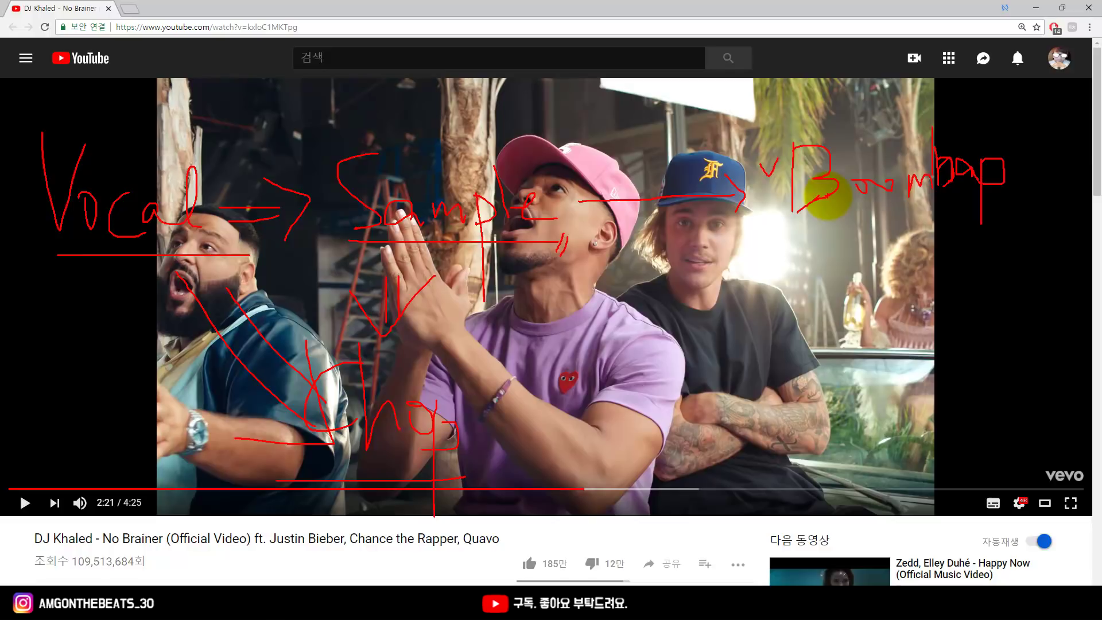
{"action": "key", "text": "Escape"}
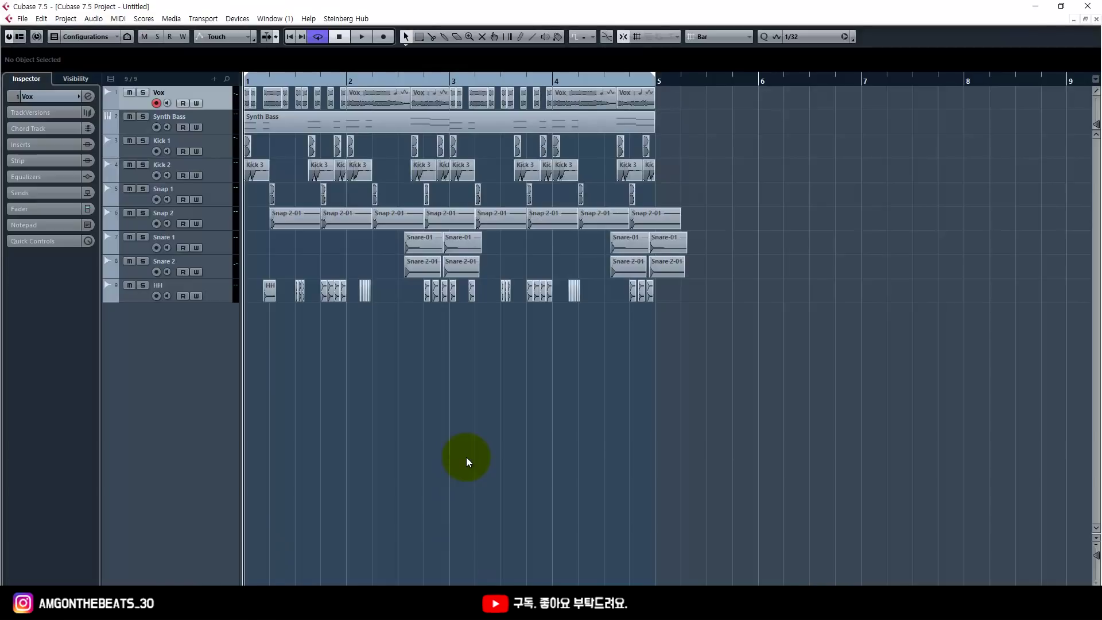
{"action": "right_click", "coordinate": [453, 446]}
{"action": "left_click", "coordinate": [453, 446]}
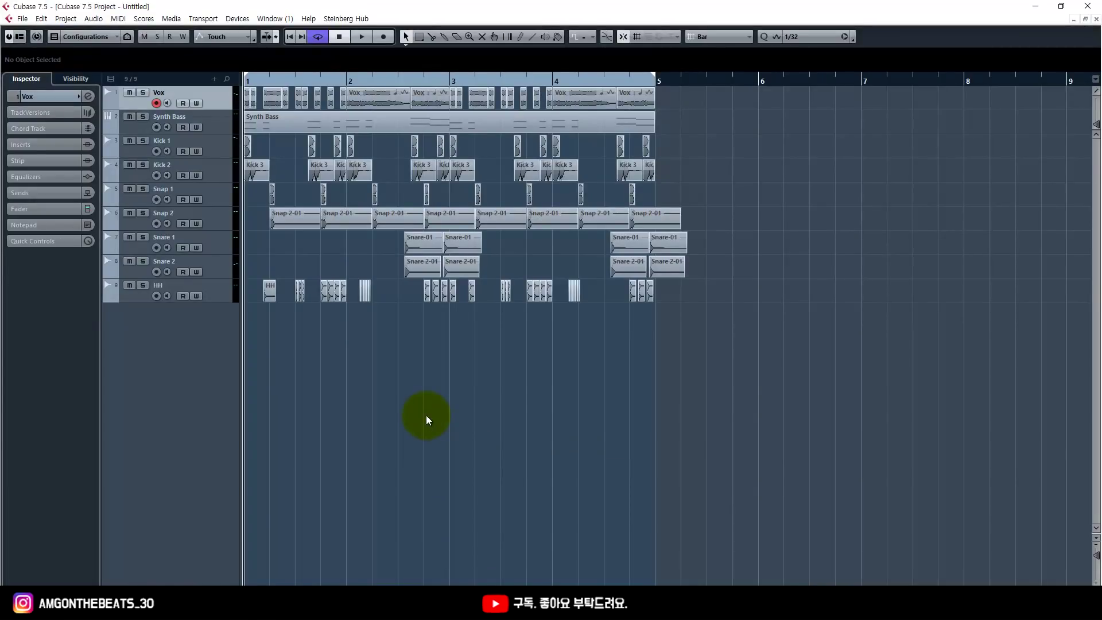
{"action": "left_click", "coordinate": [565, 98]}
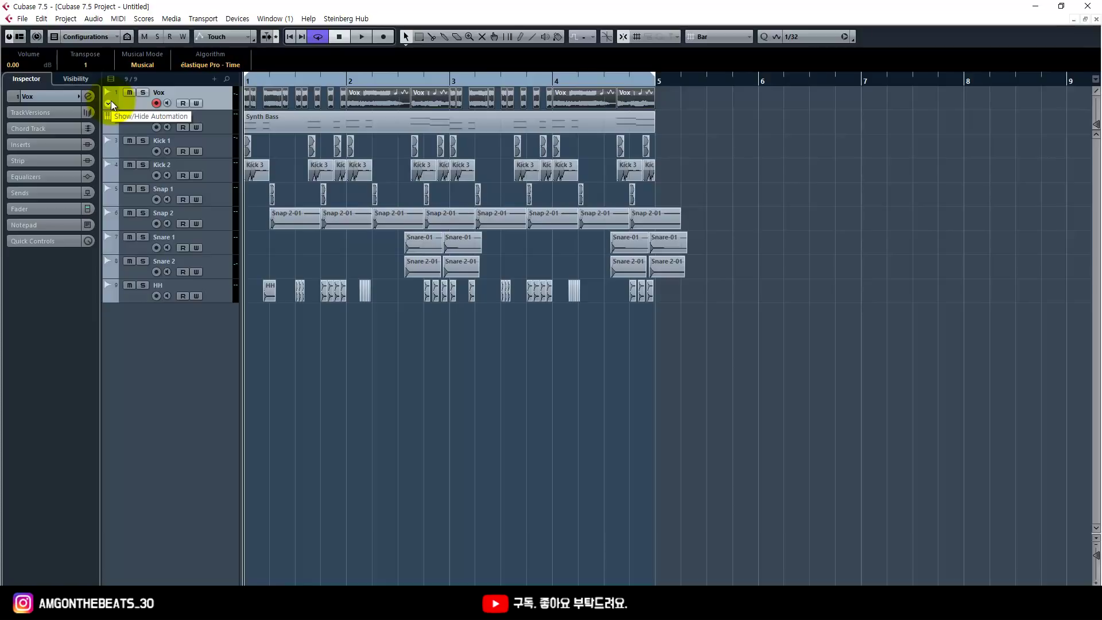
{"action": "left_click", "coordinate": [524, 362]}
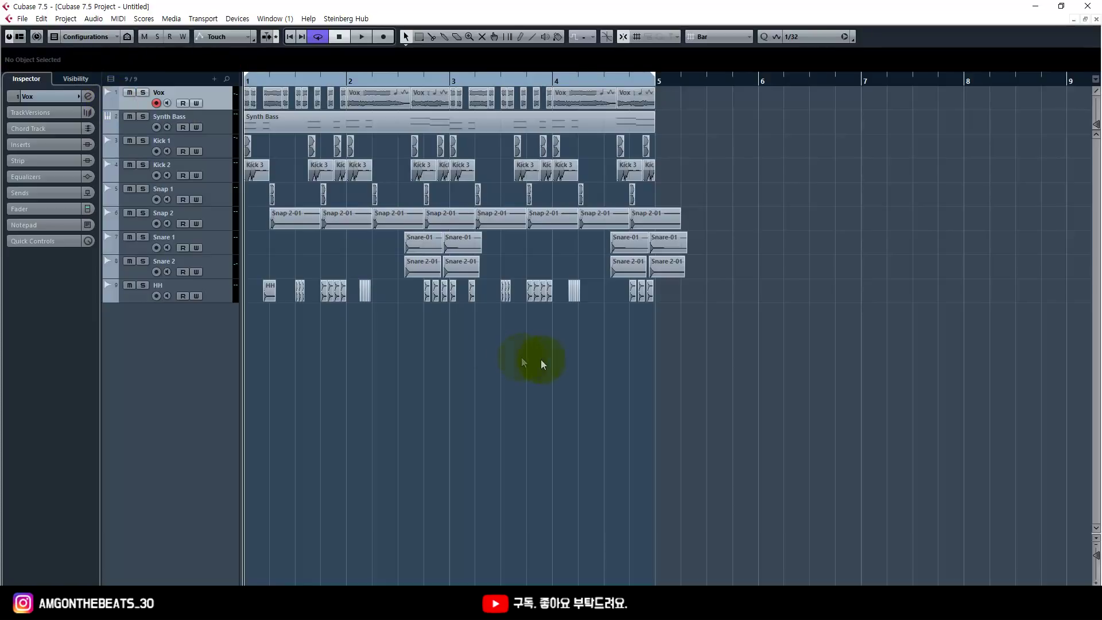
Display the transport controls to check the project tempo and play the full arrangement.
{"action": "key", "text": "F2"}
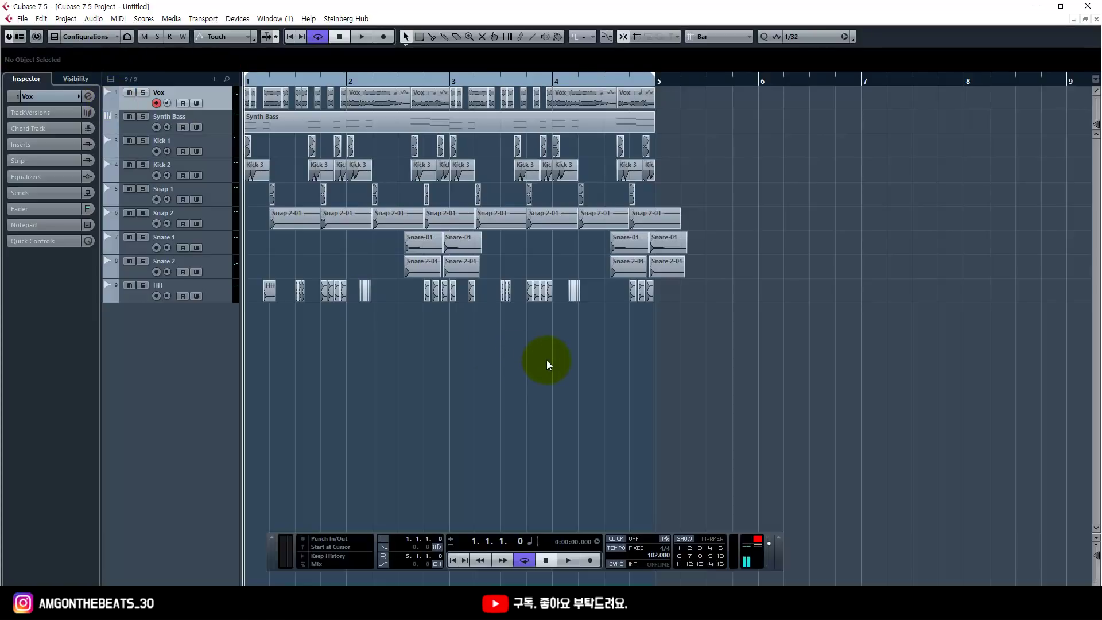
{"action": "key", "text": "space"}
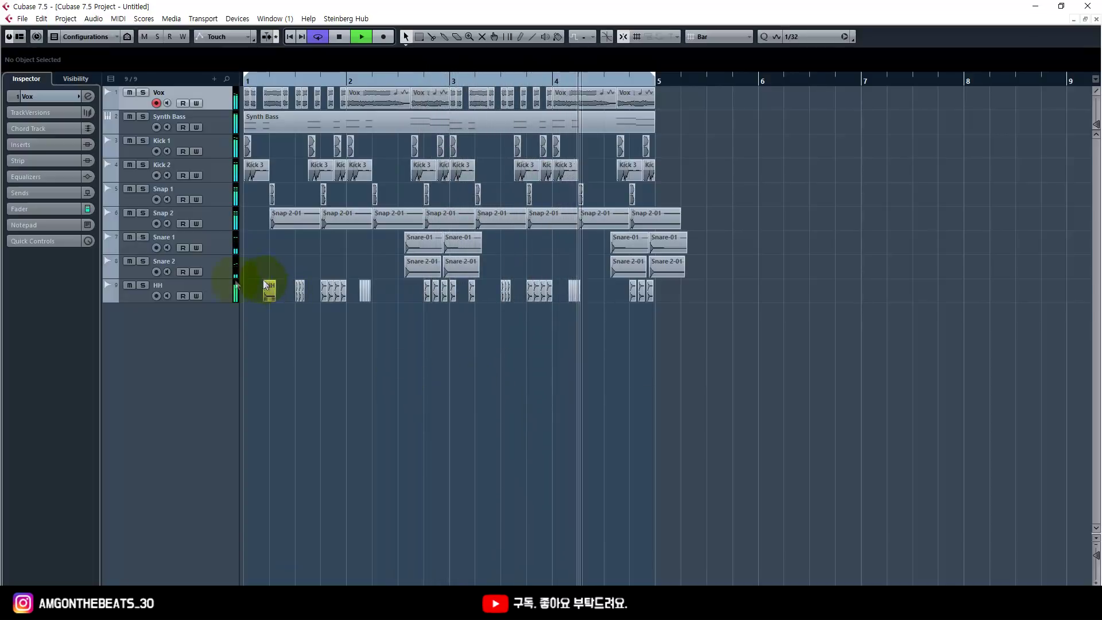
Enlarge the height of all tracks from Vox to HH, zoom the timeline out one level, and stop playback.
{"action": "left_click", "coordinate": [211, 286], "text": "shift"}
{"action": "left_click_drag", "start_coordinate": [224, 110], "coordinate": [224, 133]}
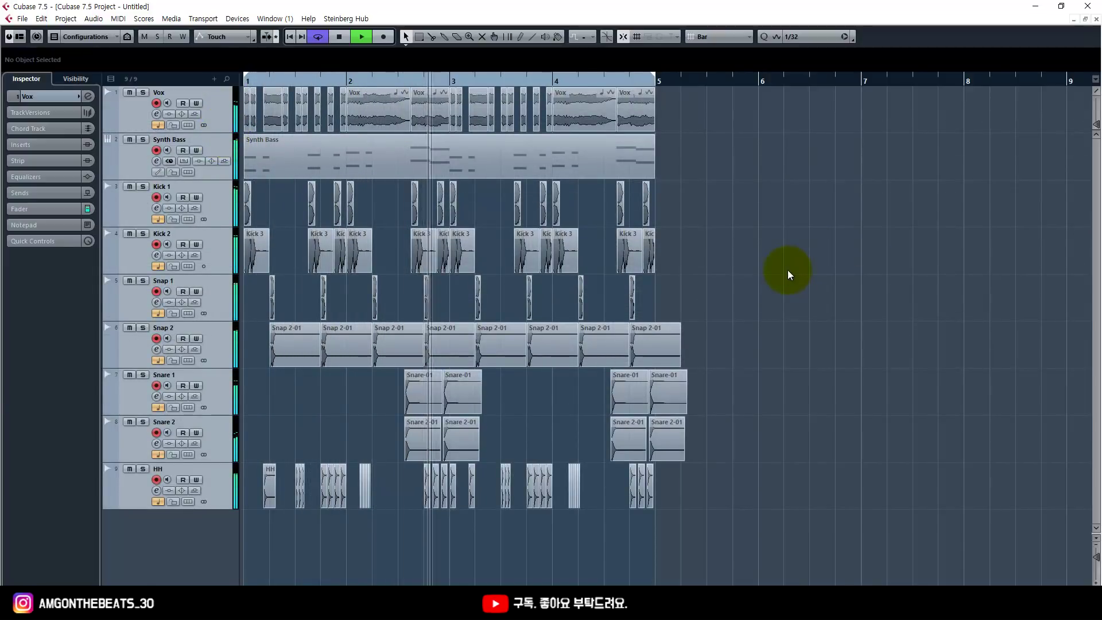
{"action": "key", "text": "g"}
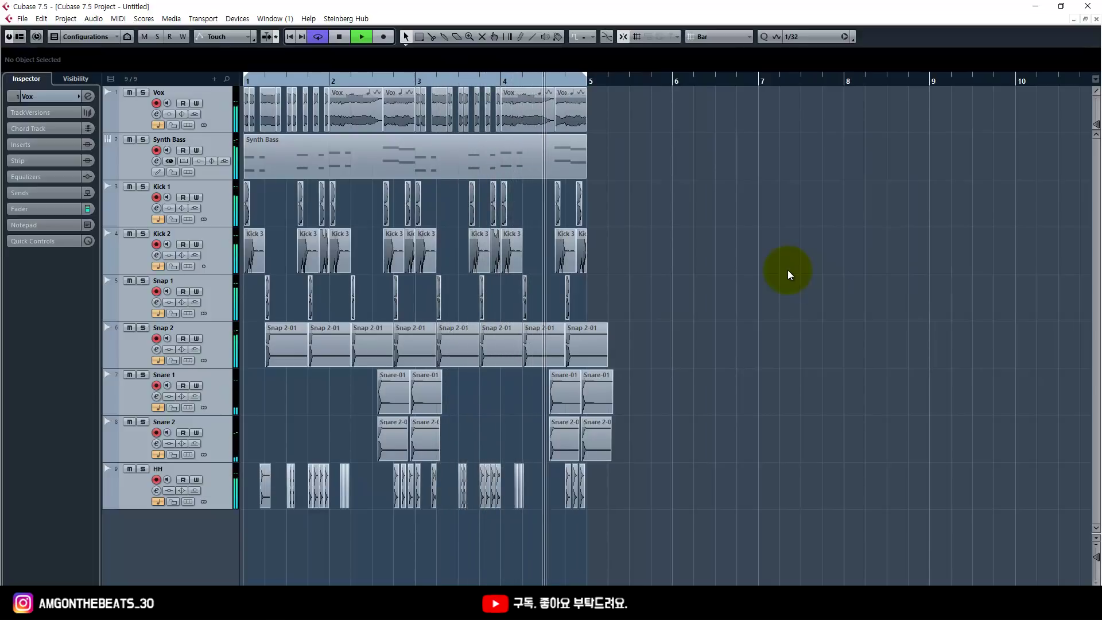
{"action": "key", "text": "space"}
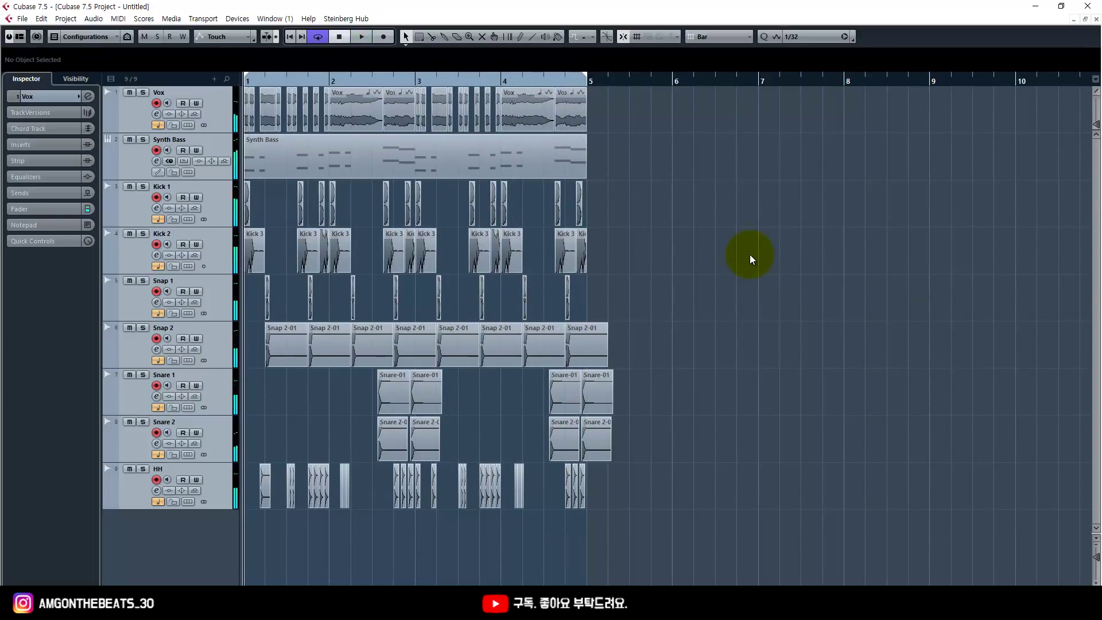
Mute the Vox track and listen to the arrangement without the vocal.
{"action": "left_click", "coordinate": [137, 111]}
{"action": "left_click", "coordinate": [129, 92]}
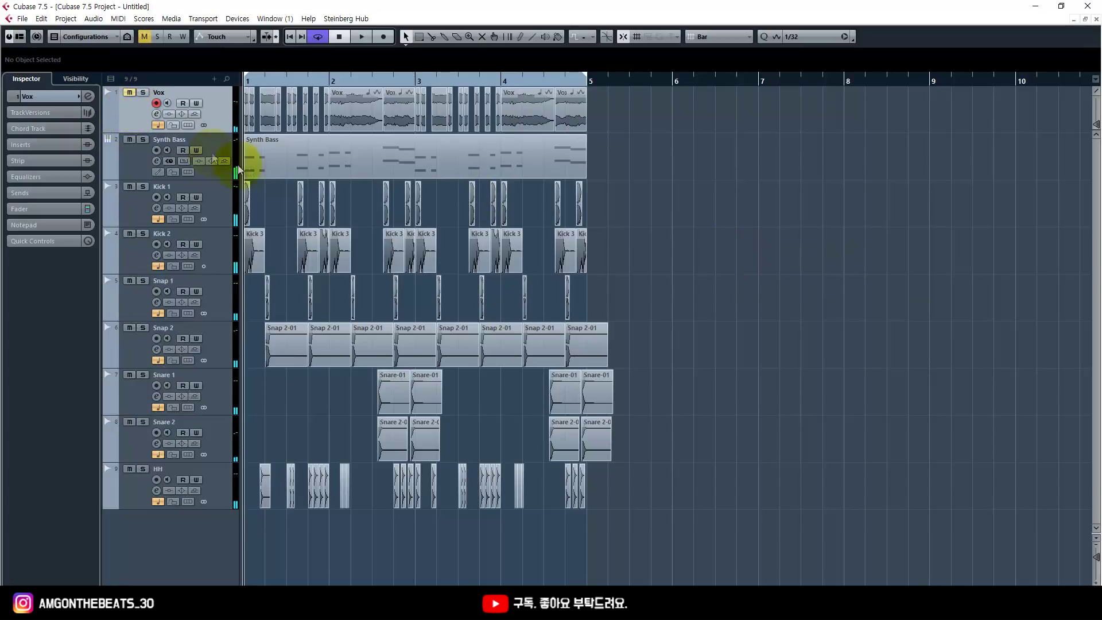
{"action": "key", "text": "space"}
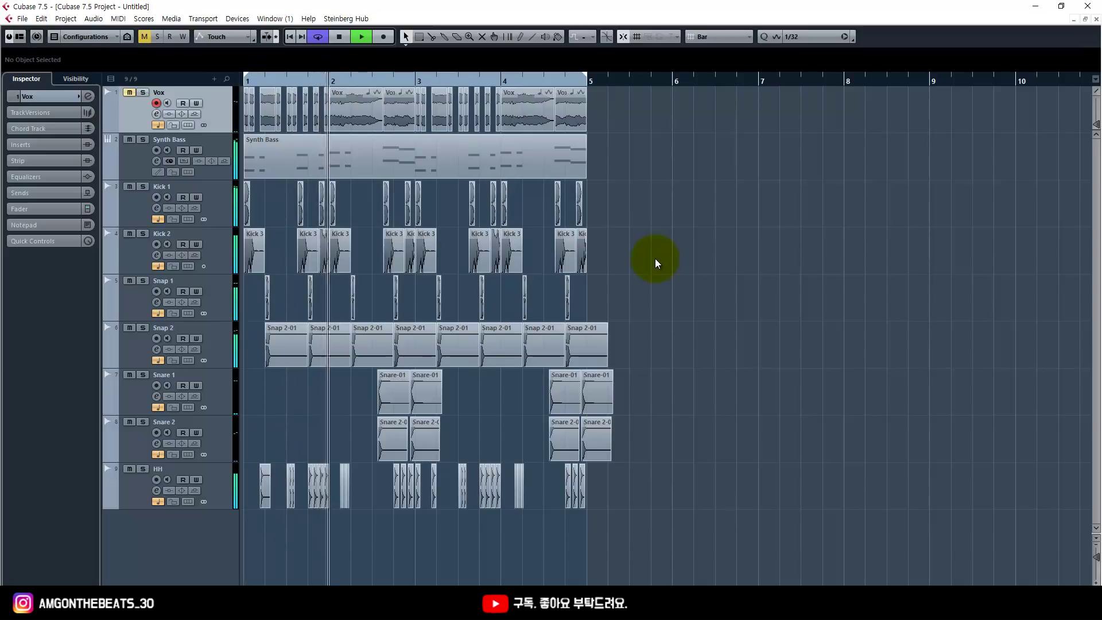
{"action": "right_click", "coordinate": [657, 261]}
{"action": "left_click", "coordinate": [655, 258]}
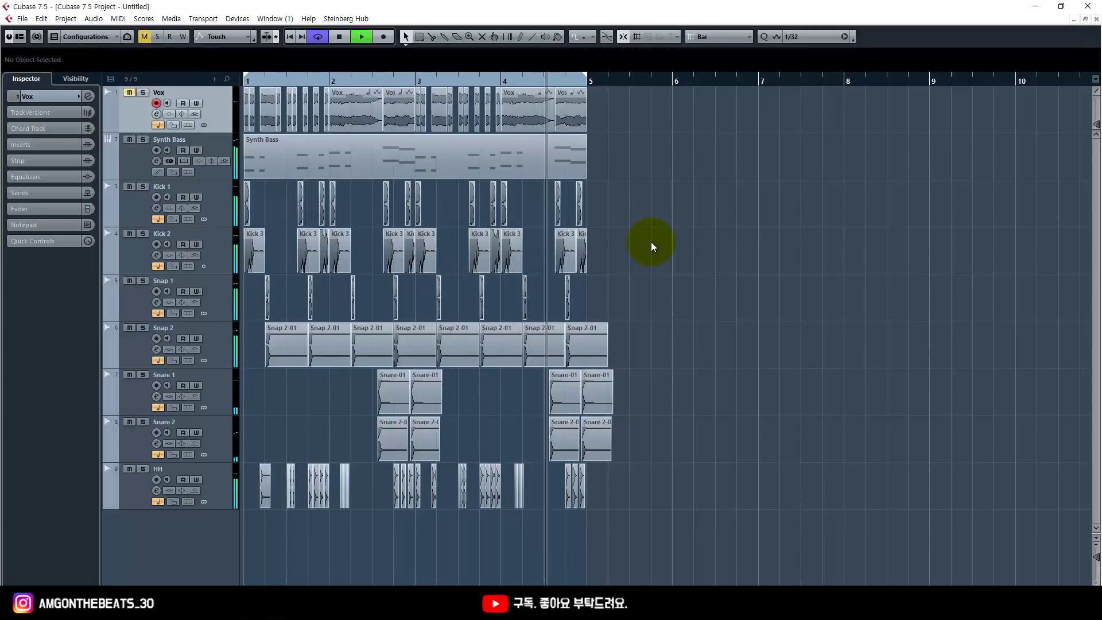
{"action": "key", "text": "space"}
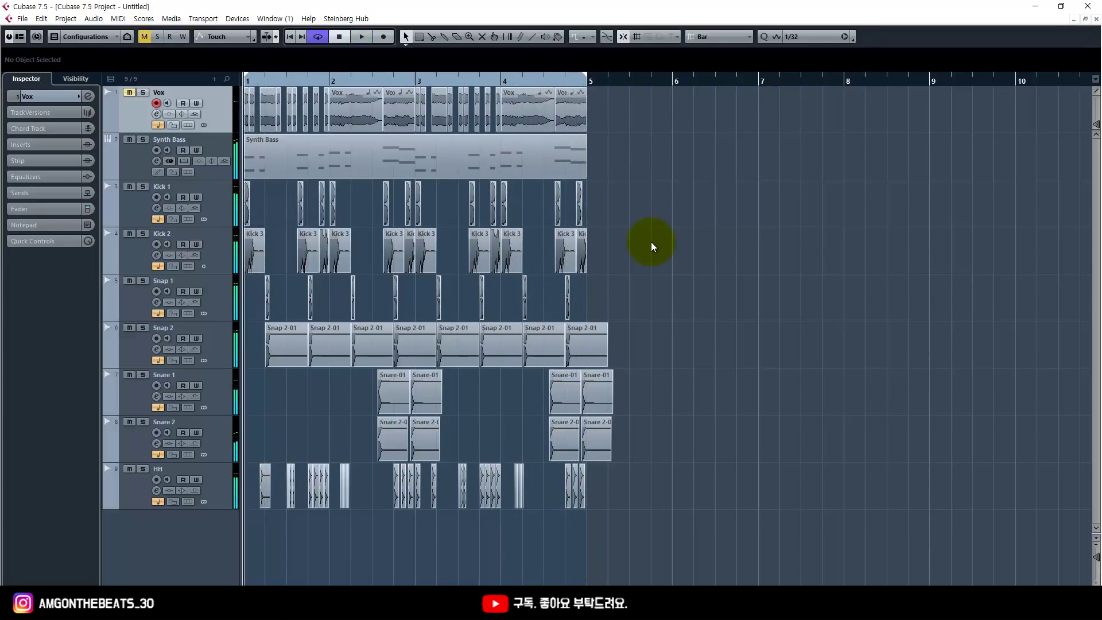
Open the Synth Bass part in the Key Editor and examine the lower-octave notes F2, G2, A2, D3 and C3.
{"action": "double_click", "coordinate": [291, 159]}
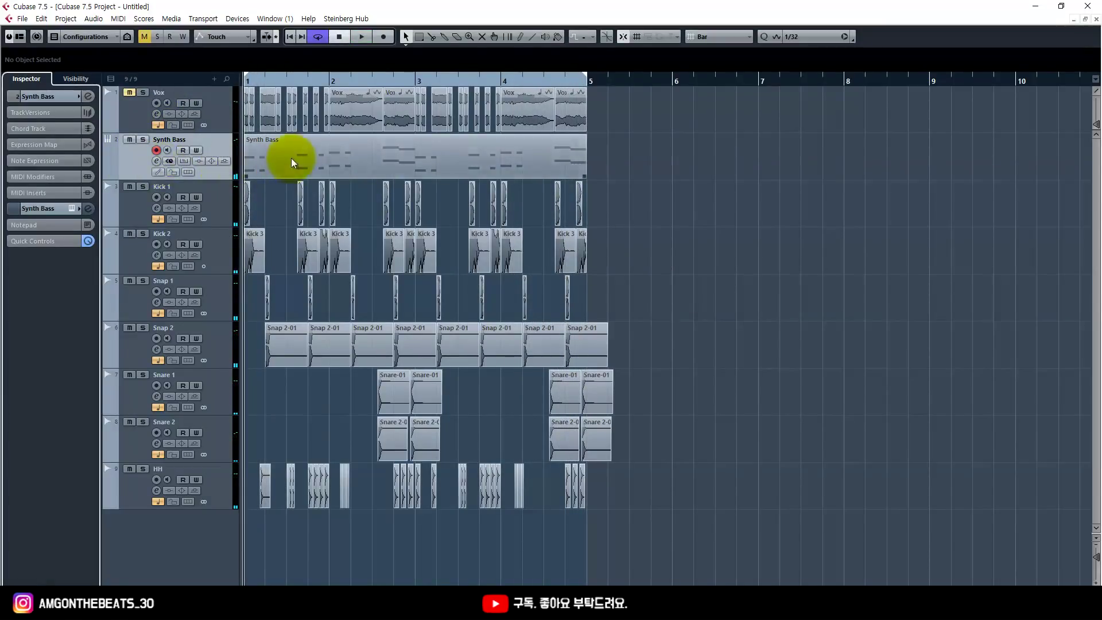
{"action": "left_click_drag", "start_coordinate": [90, 475], "coordinate": [23, 448]}
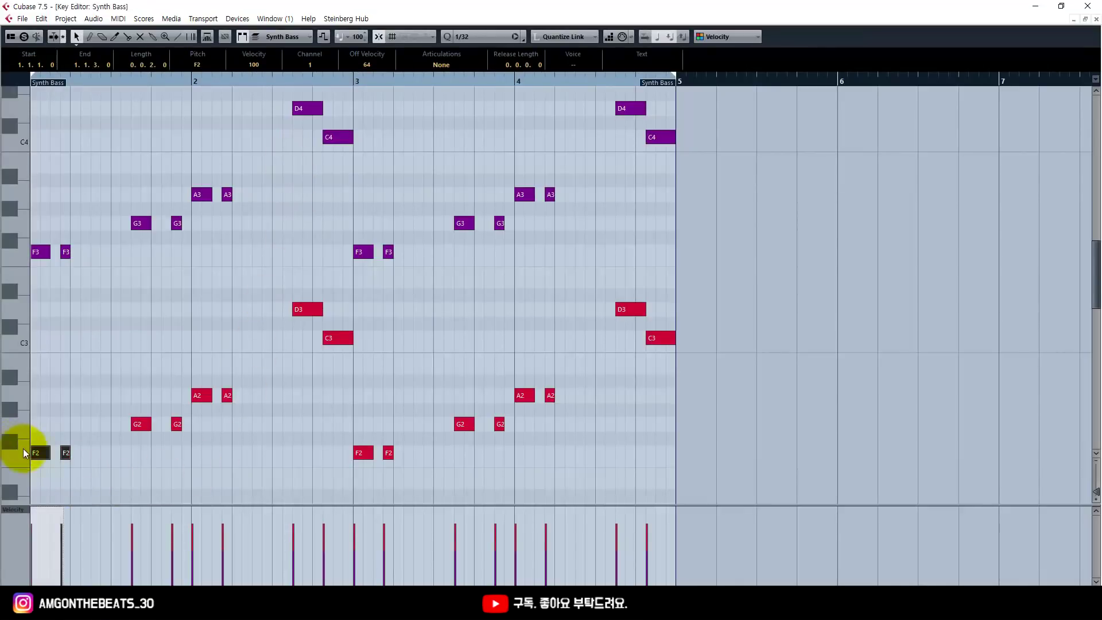
{"action": "left_click_drag", "start_coordinate": [177, 454], "coordinate": [118, 415]}
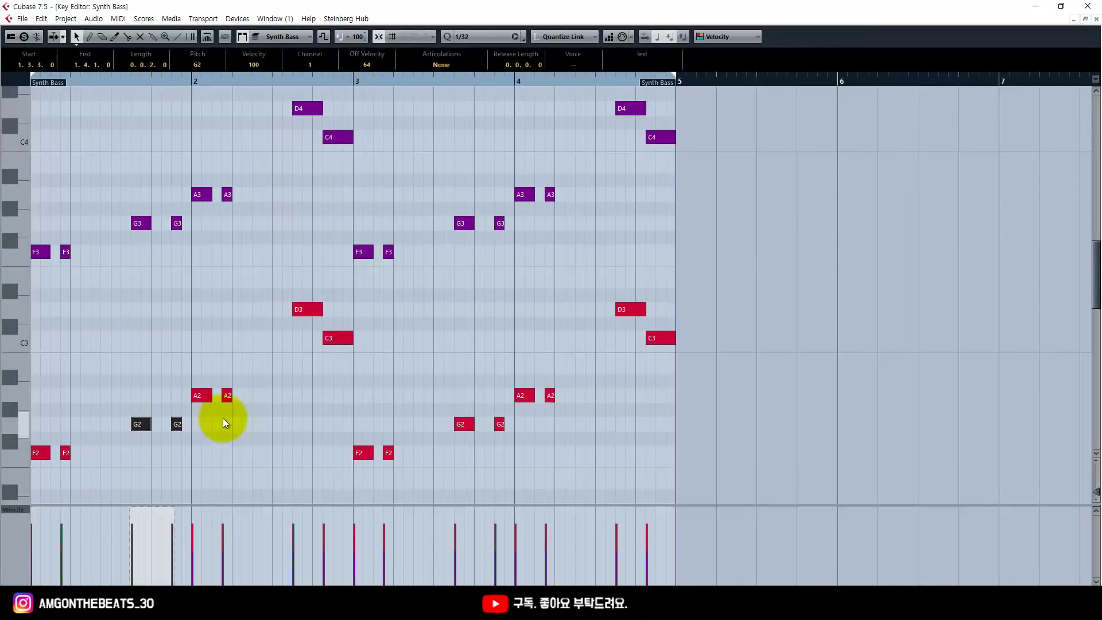
{"action": "left_click_drag", "start_coordinate": [223, 417], "coordinate": [193, 383]}
{"action": "left_click_drag", "start_coordinate": [303, 330], "coordinate": [336, 383]}
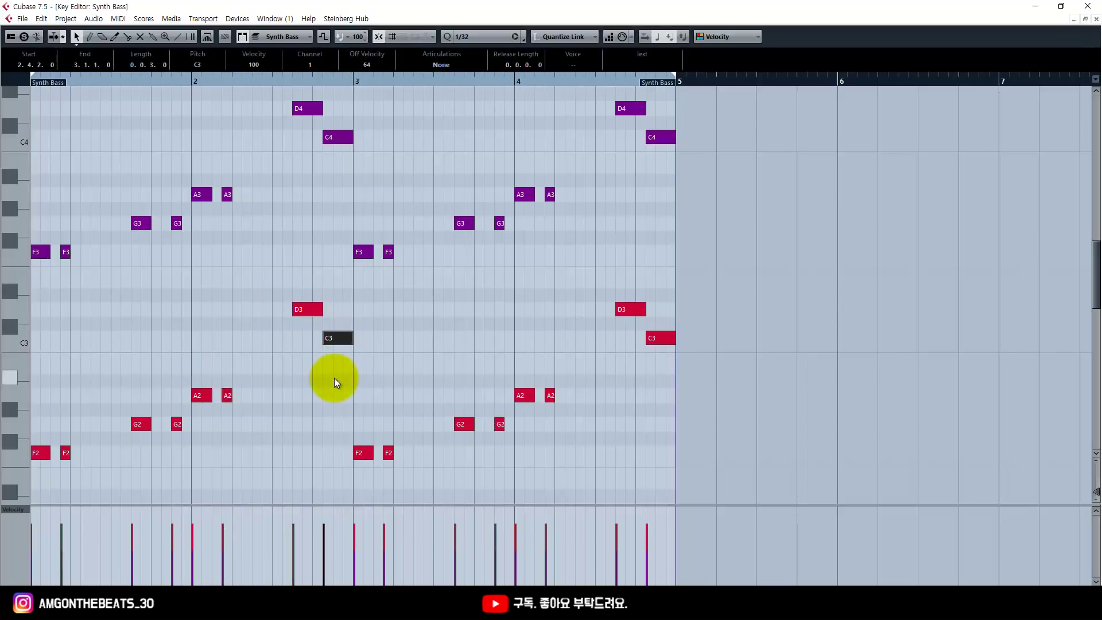
Play the Synth Bass part with the metronome click turned on to hear its rhythm.
{"action": "key", "text": "F2"}
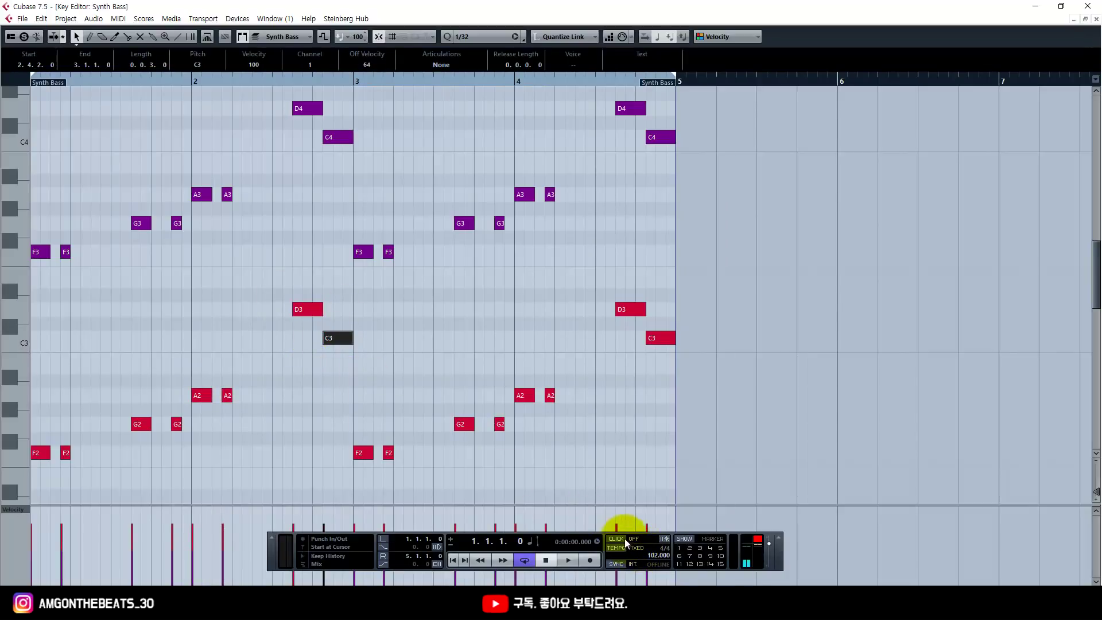
{"action": "key", "text": "space"}
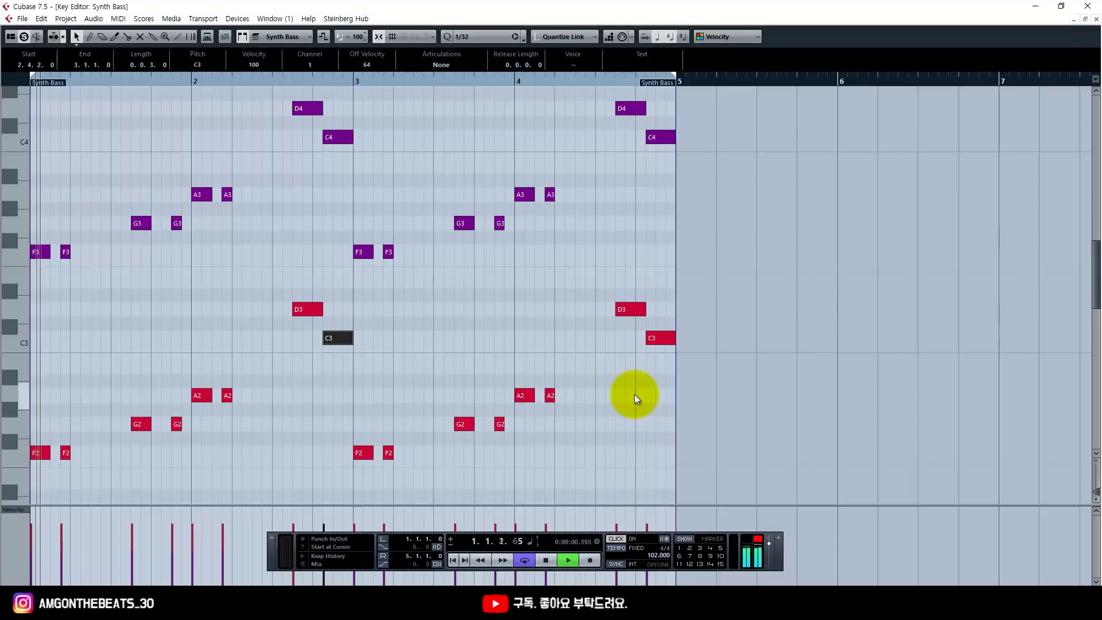
{"action": "left_click", "coordinate": [514, 341]}
{"action": "key", "text": "F2"}
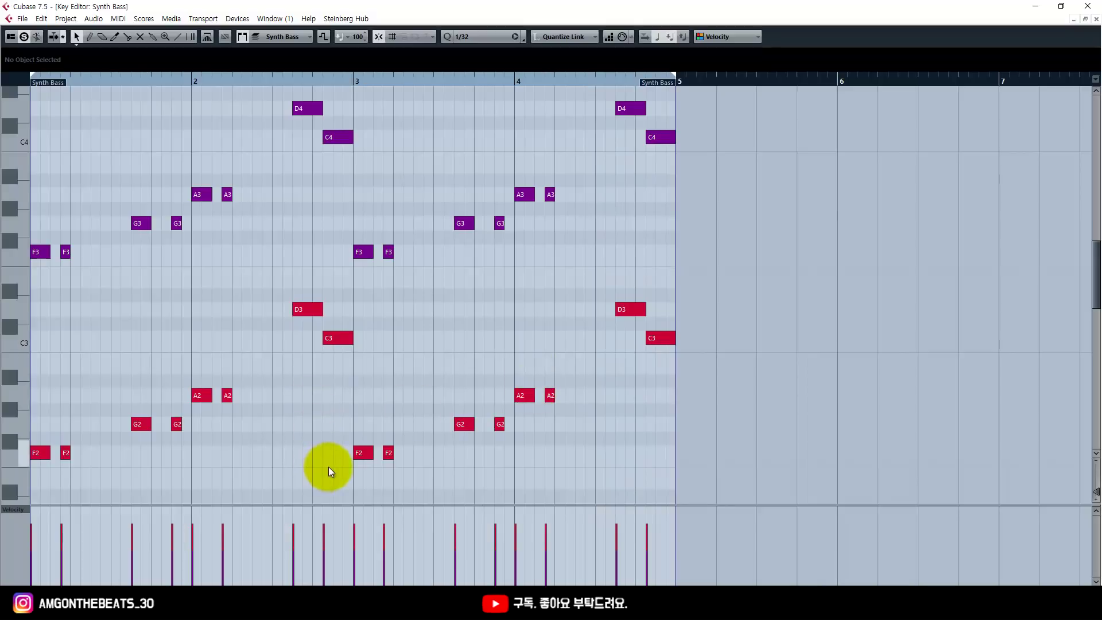
Delete the upper-octave F3, G3, A3, D4 and C4 notes in the first two bars of the Synth Bass part.
{"action": "left_click_drag", "start_coordinate": [329, 466], "coordinate": [10, 103]}
{"action": "left_click", "coordinate": [251, 247]}
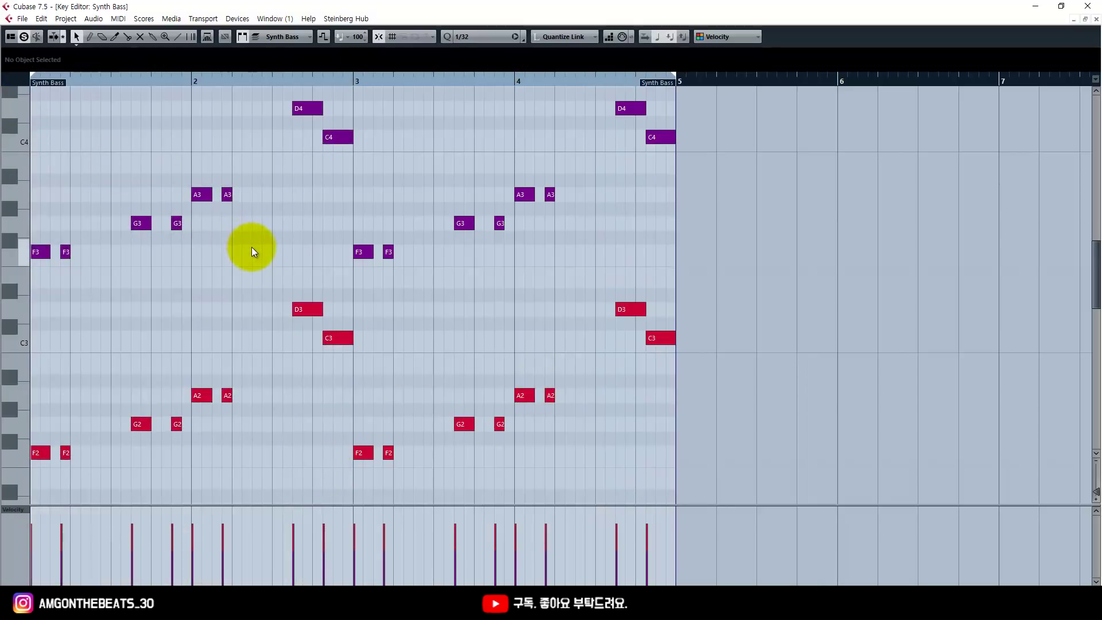
{"action": "left_click_drag", "start_coordinate": [326, 466], "coordinate": [32, 301]}
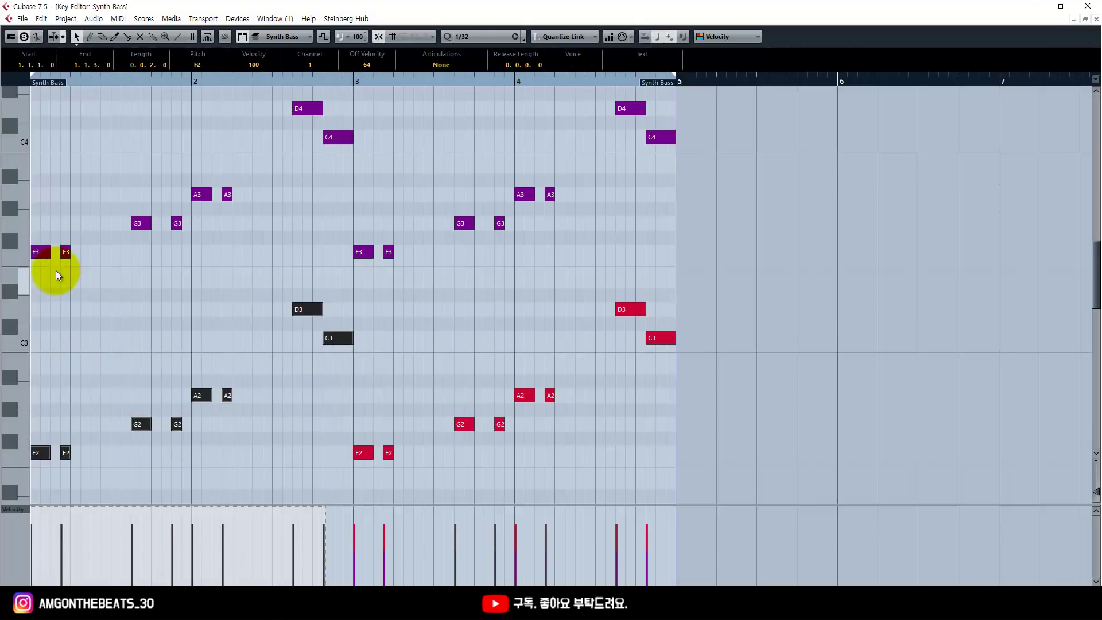
{"action": "left_click_drag", "start_coordinate": [236, 269], "coordinate": [28, 184]}
{"action": "key", "text": "Delete"}
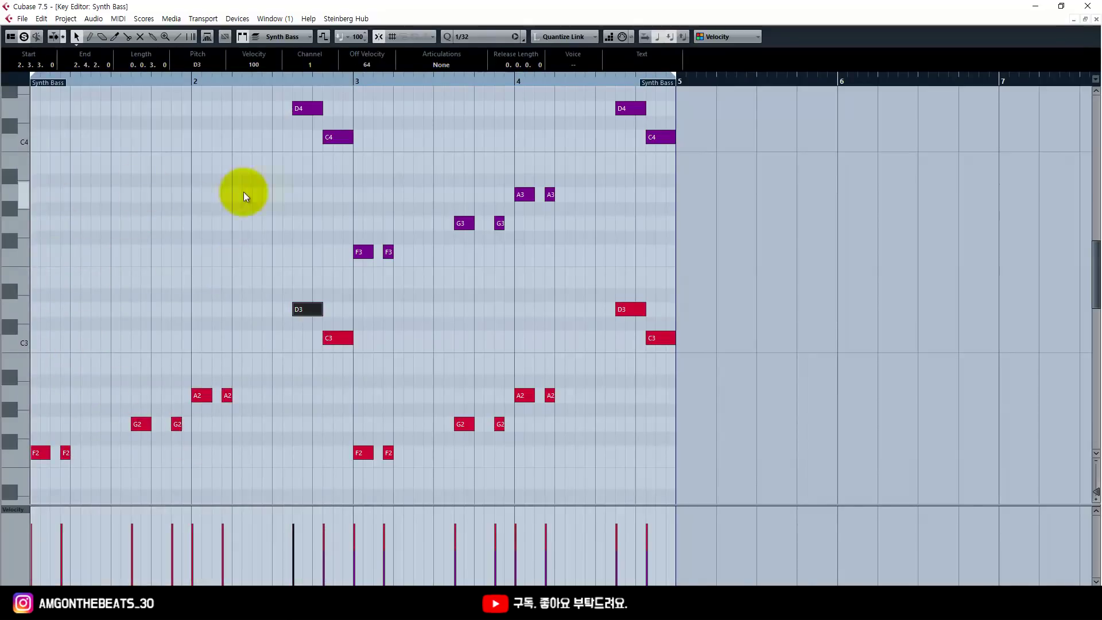
{"action": "left_click_drag", "start_coordinate": [364, 169], "coordinate": [196, 67]}
{"action": "key", "text": "Delete"}
Play the bass to compare the bars with and without the upper octave, and highlight the upper notes in bars 3 and 4.
{"action": "scroll", "coordinate": [243, 217], "scroll_direction": "down", "scroll_amount": 3}
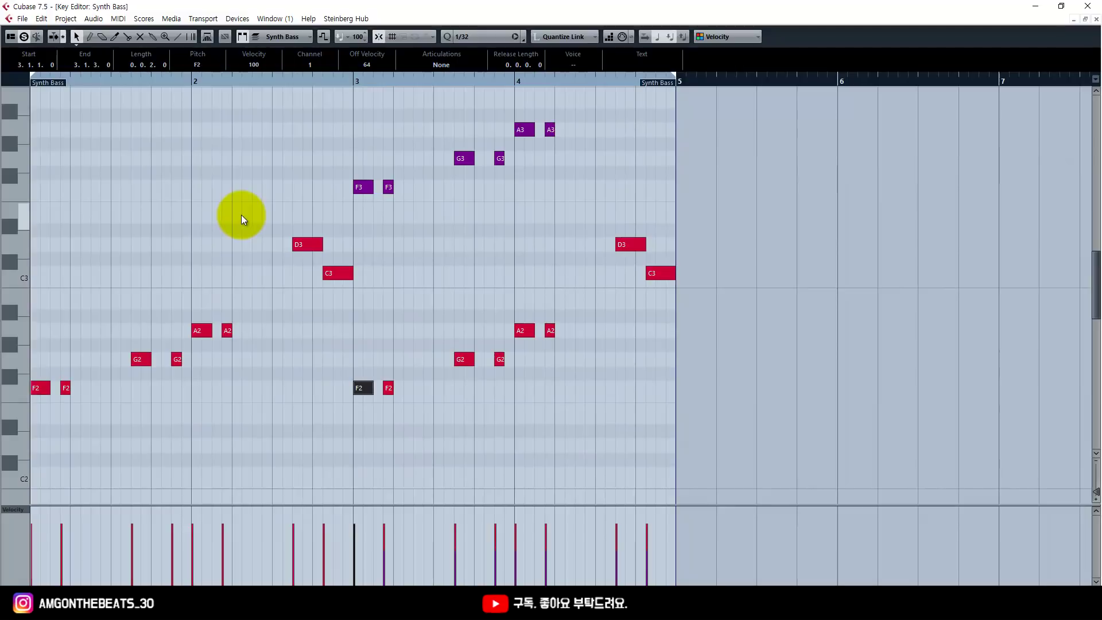
{"action": "key", "text": "space"}
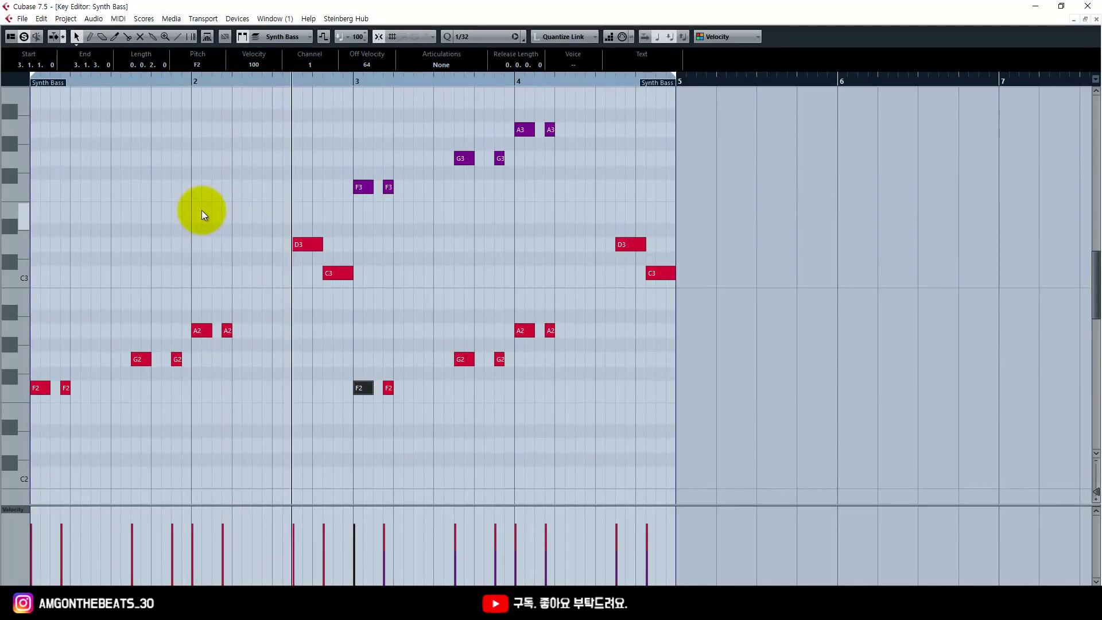
{"action": "scroll", "coordinate": [202, 210], "scroll_direction": "up", "scroll_amount": 3}
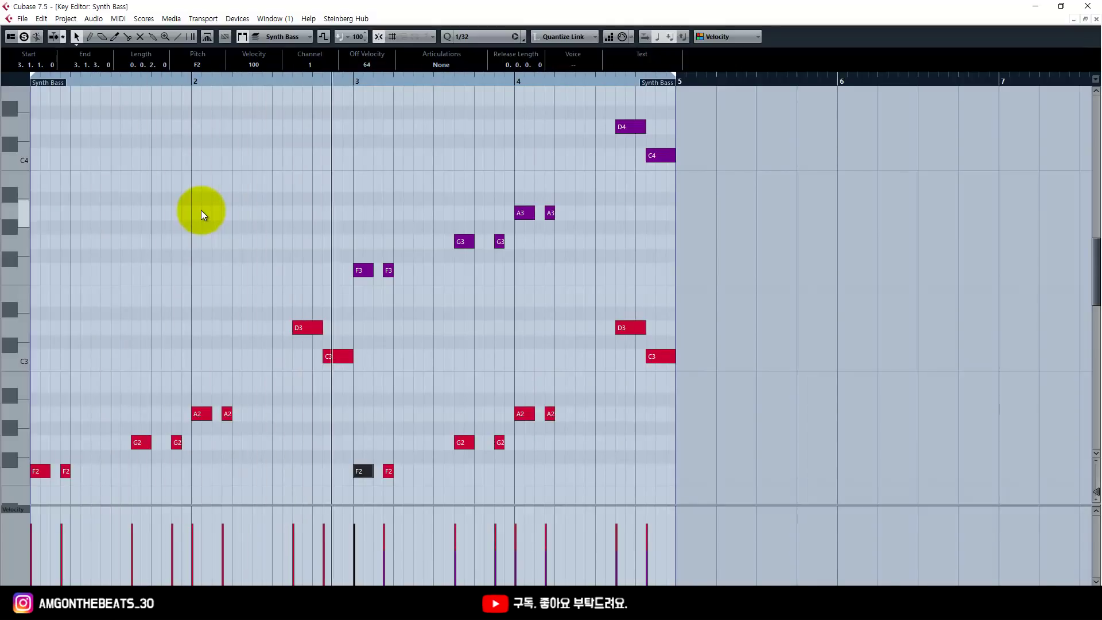
{"action": "key", "text": "space"}
{"action": "left_click", "coordinate": [201, 210]}
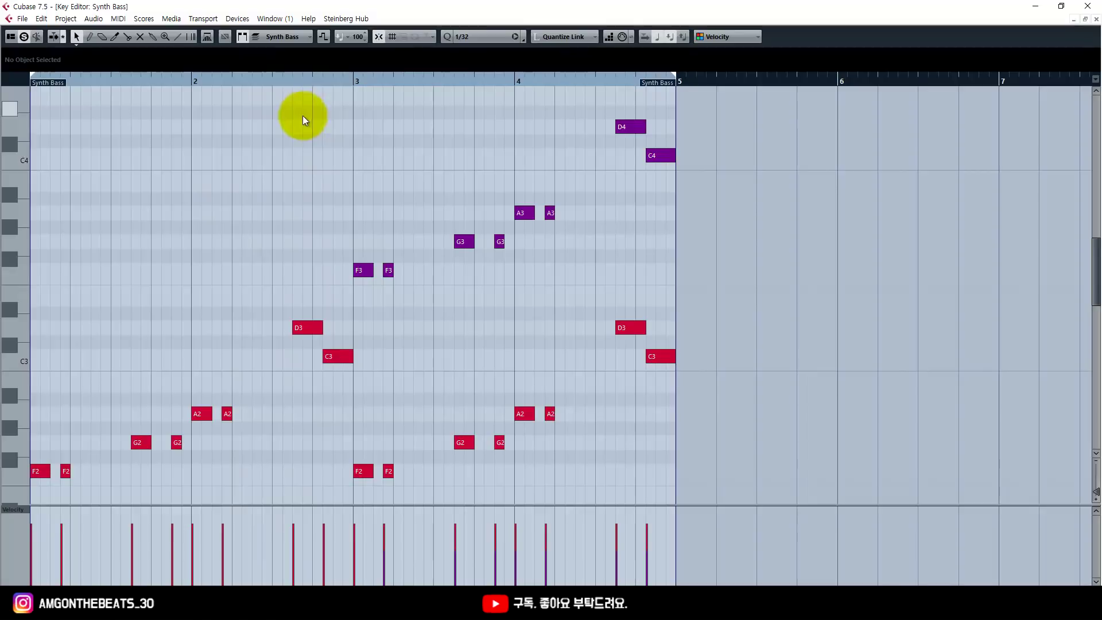
{"action": "left_click_drag", "start_coordinate": [302, 115], "coordinate": [673, 274]}
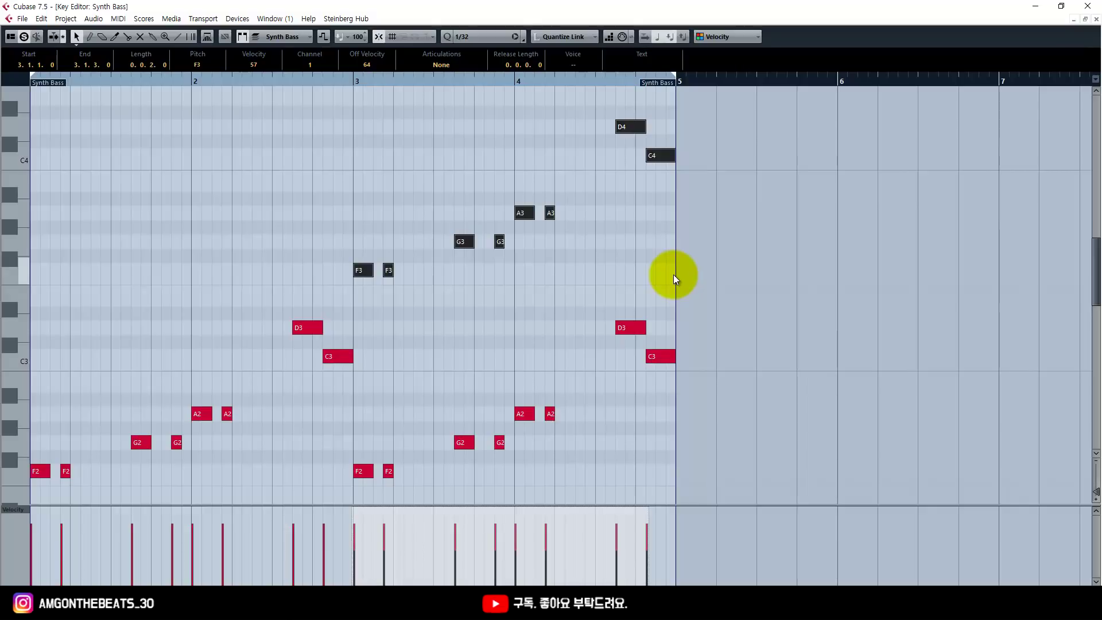
Undo both deletions of the upper-octave bass notes in bars 1 and 2.
{"action": "key", "text": "ctrl+z"}
{"action": "key", "text": "ctrl+z"}
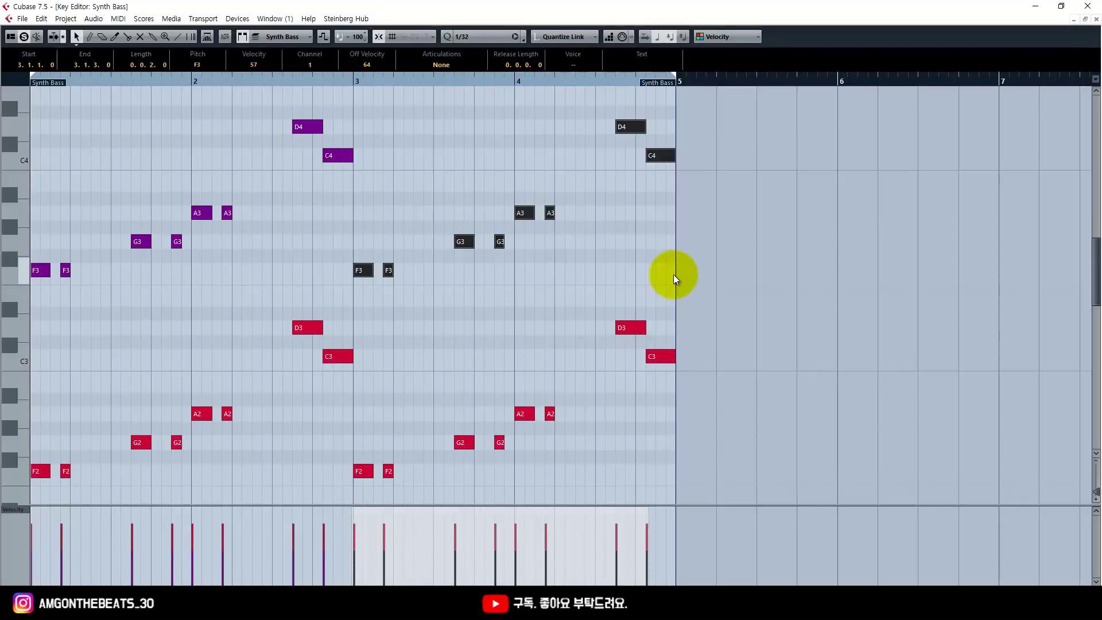
{"action": "left_click", "coordinate": [591, 259]}
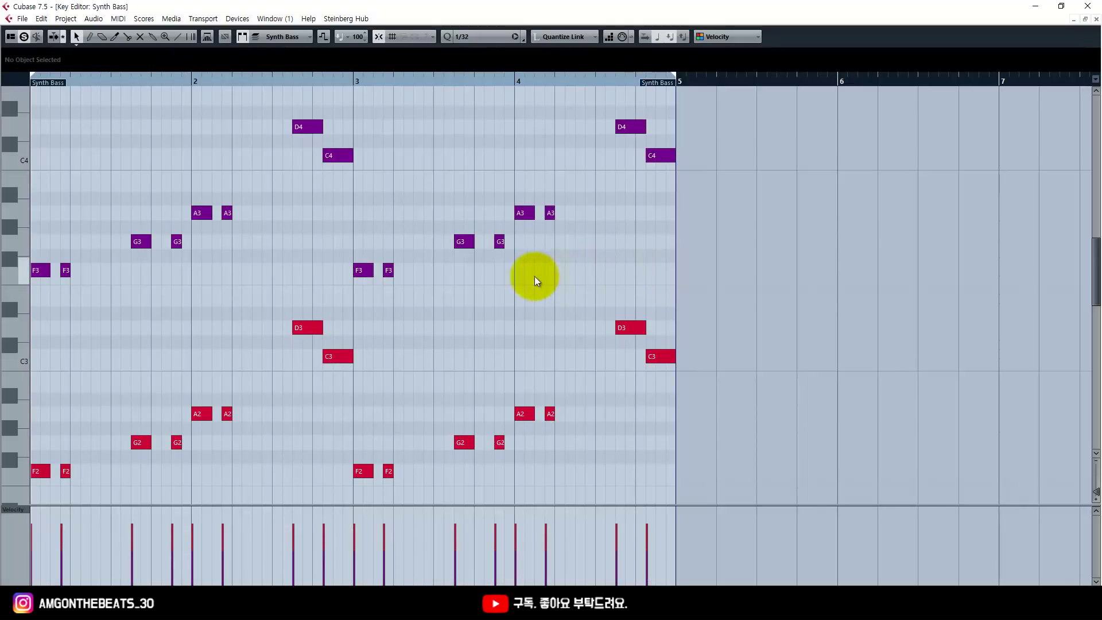
Close the Key Editor and solo all drum tracks from Kick 1 to HH.
{"action": "left_click", "coordinate": [1095, 19]}
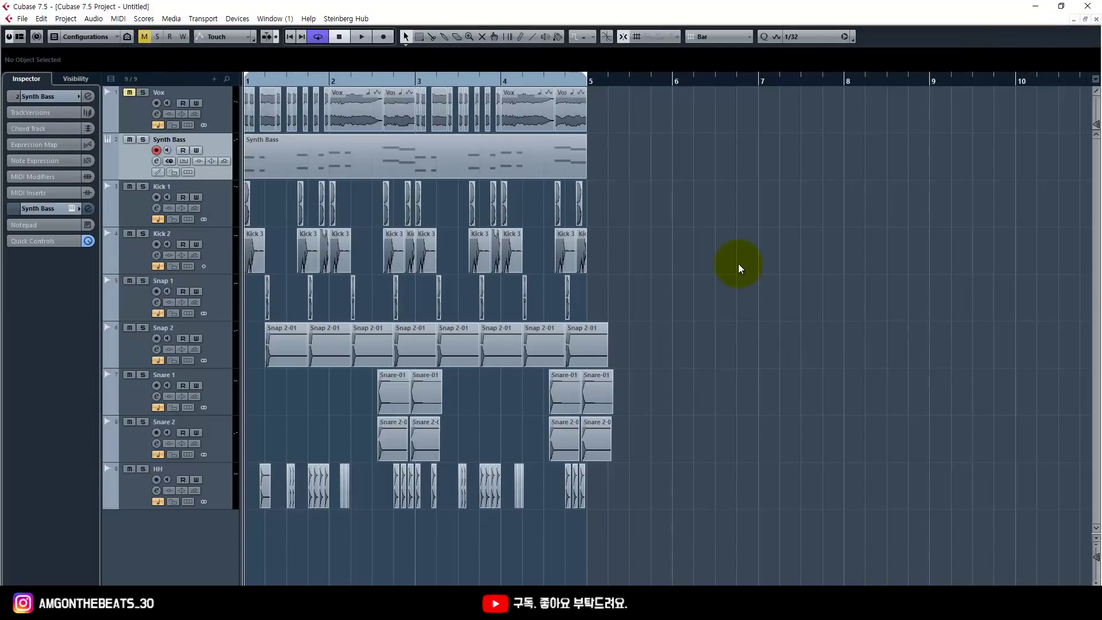
{"action": "left_click", "coordinate": [213, 210]}
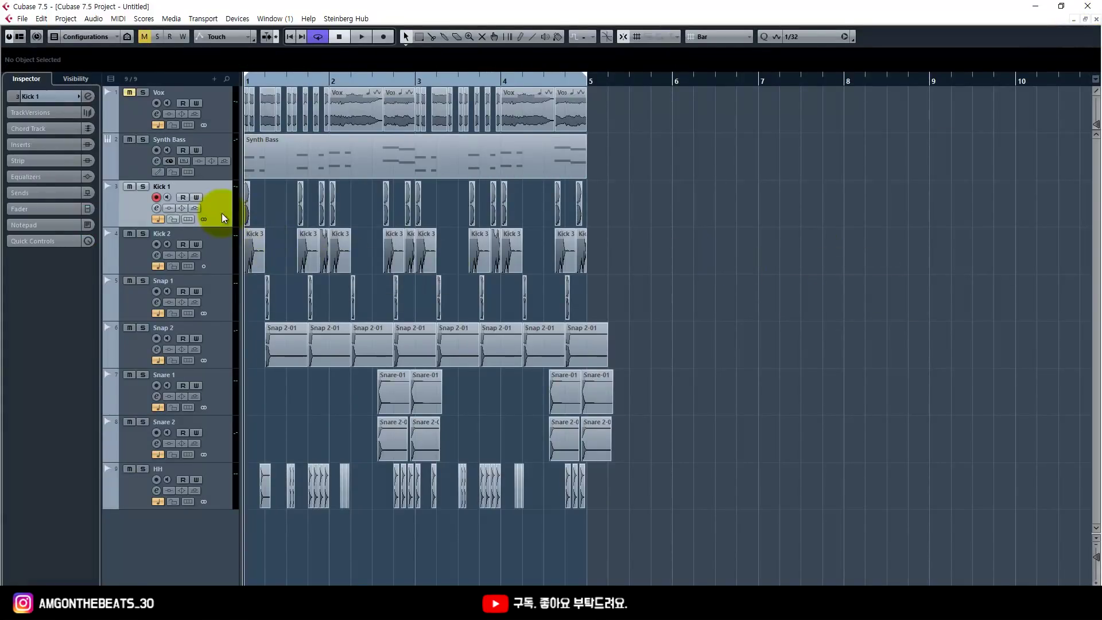
{"action": "left_click", "coordinate": [231, 478], "text": "shift"}
{"action": "key", "text": "s"}
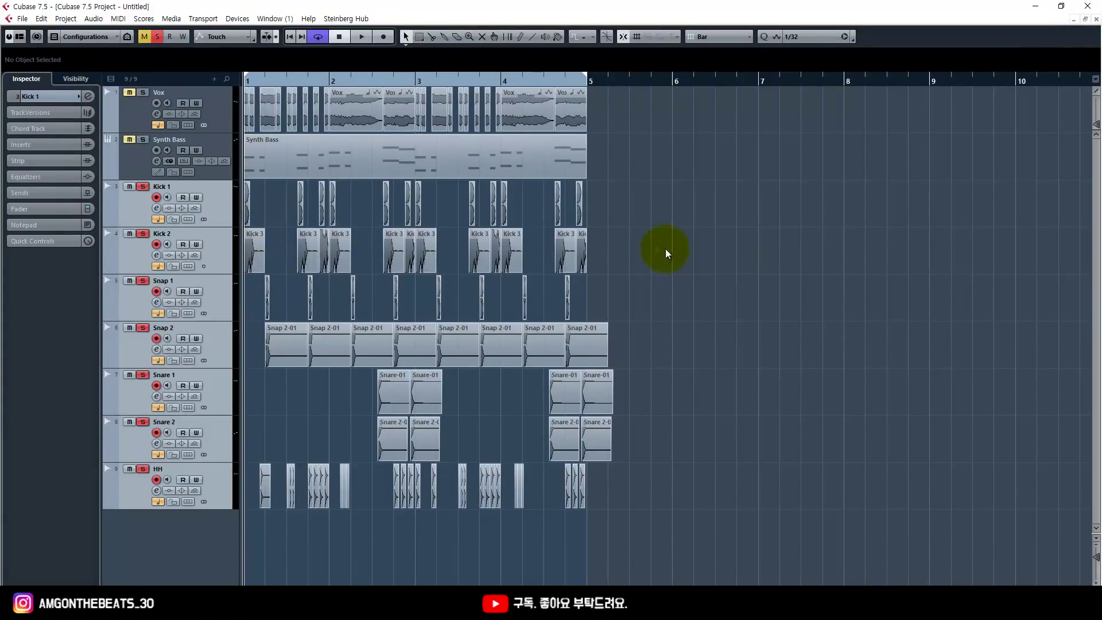
Highlight the snap, snare and HH clips in turn and play the soloed drum tracks.
{"action": "left_click_drag", "start_coordinate": [617, 335], "coordinate": [198, 288]}
{"action": "left_click_drag", "start_coordinate": [307, 394], "coordinate": [468, 430]}
{"action": "left_click_drag", "start_coordinate": [705, 527], "coordinate": [178, 495]}
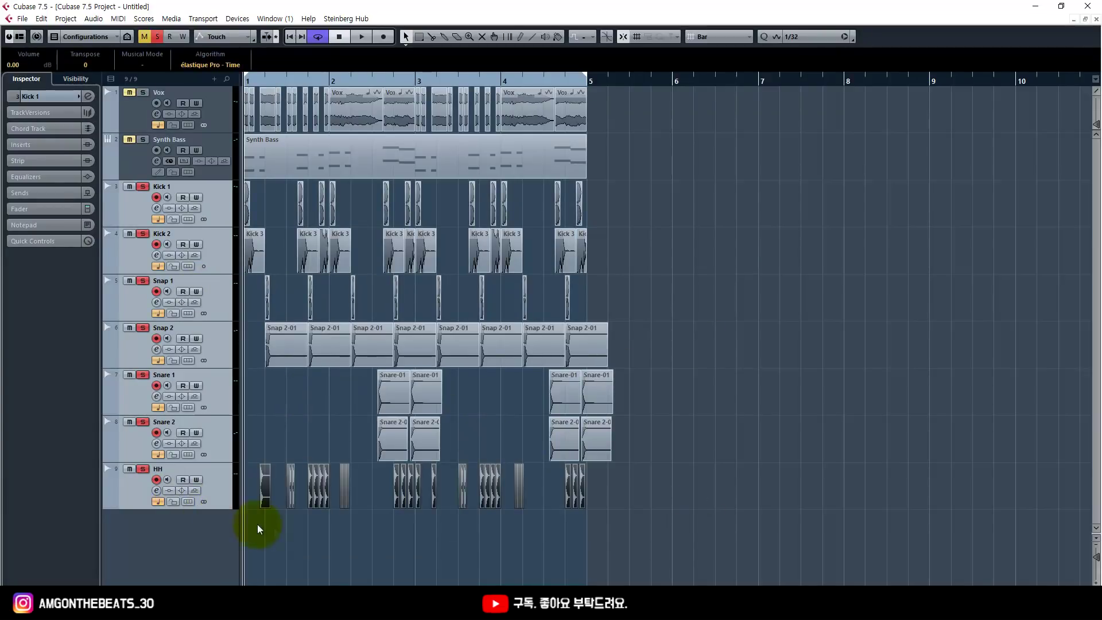
{"action": "key", "text": "space"}
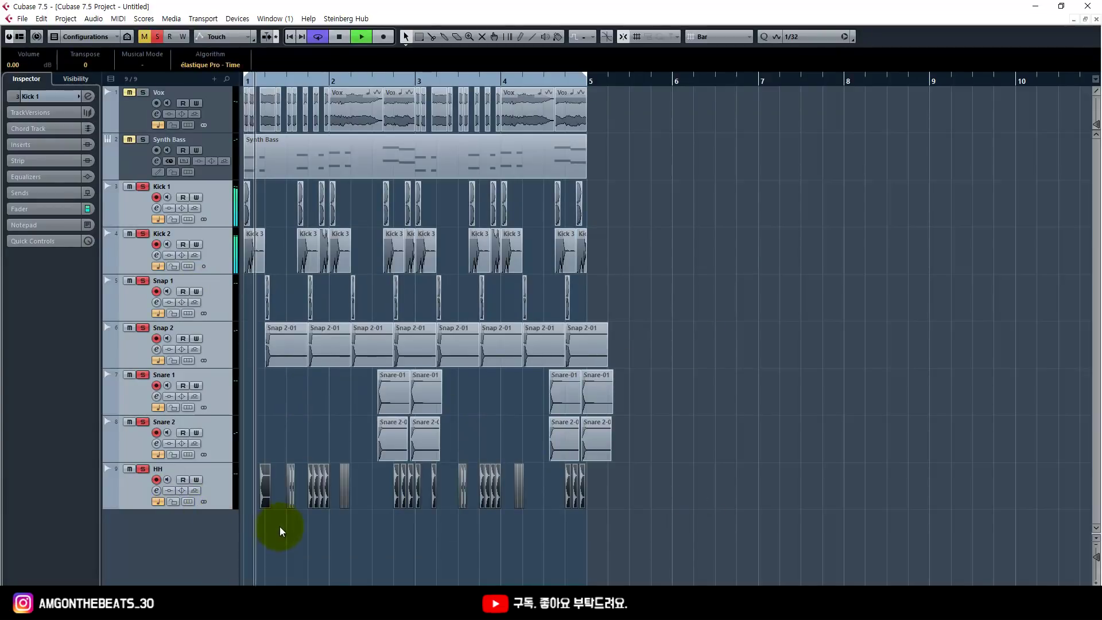
Mute the HH track and play the other soloed drums, selecting the first group of Snare 1 and Snare 2 clips.
{"action": "left_click", "coordinate": [352, 546]}
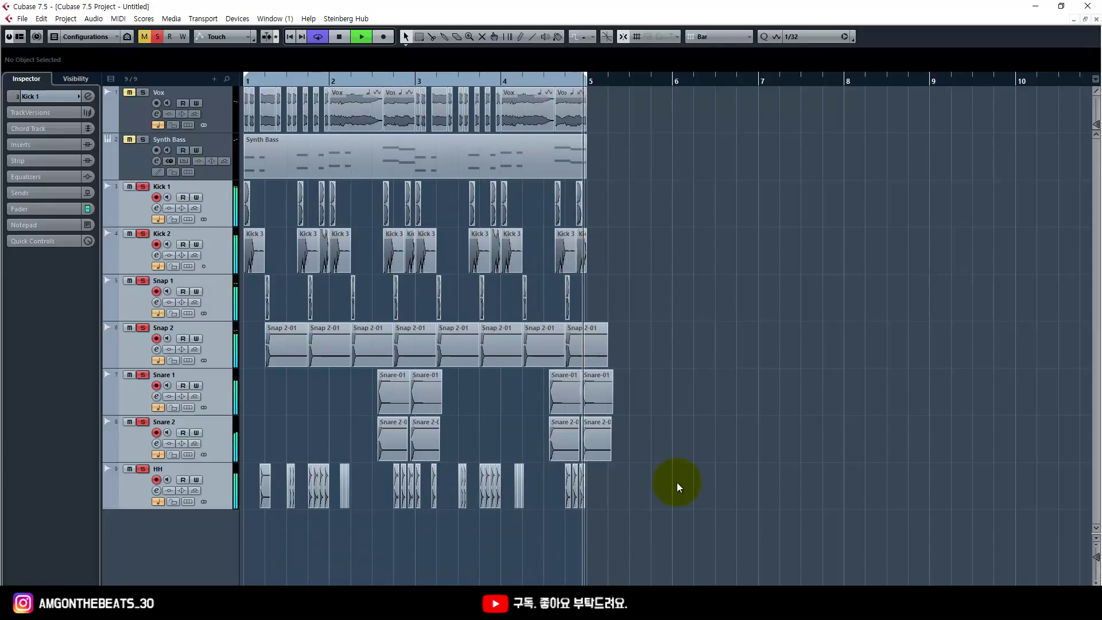
{"action": "key", "text": "space"}
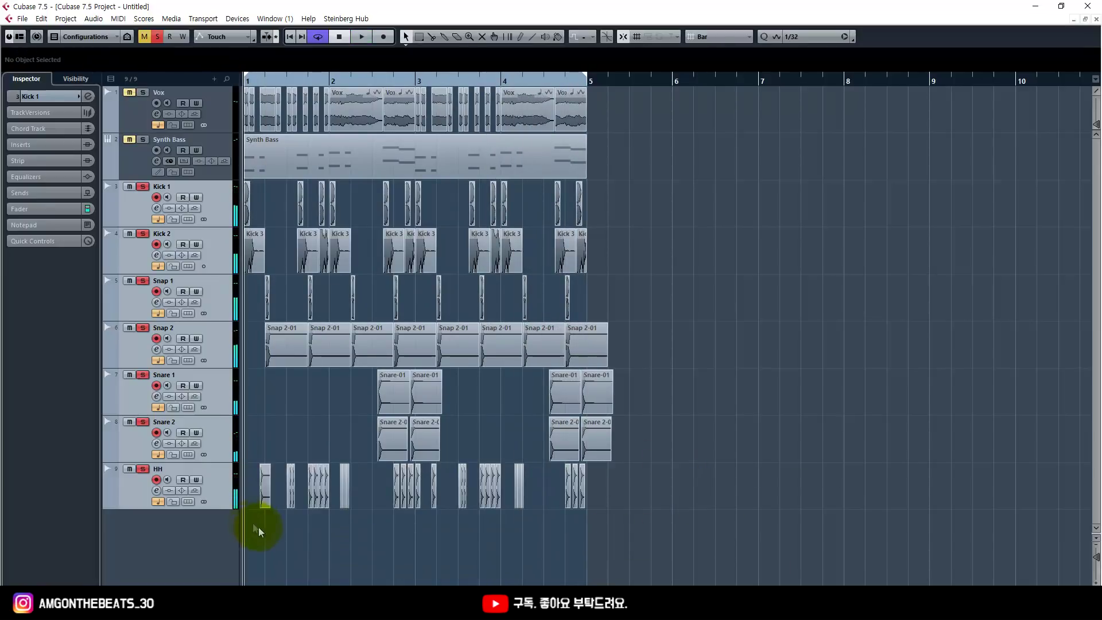
{"action": "left_click", "coordinate": [138, 470]}
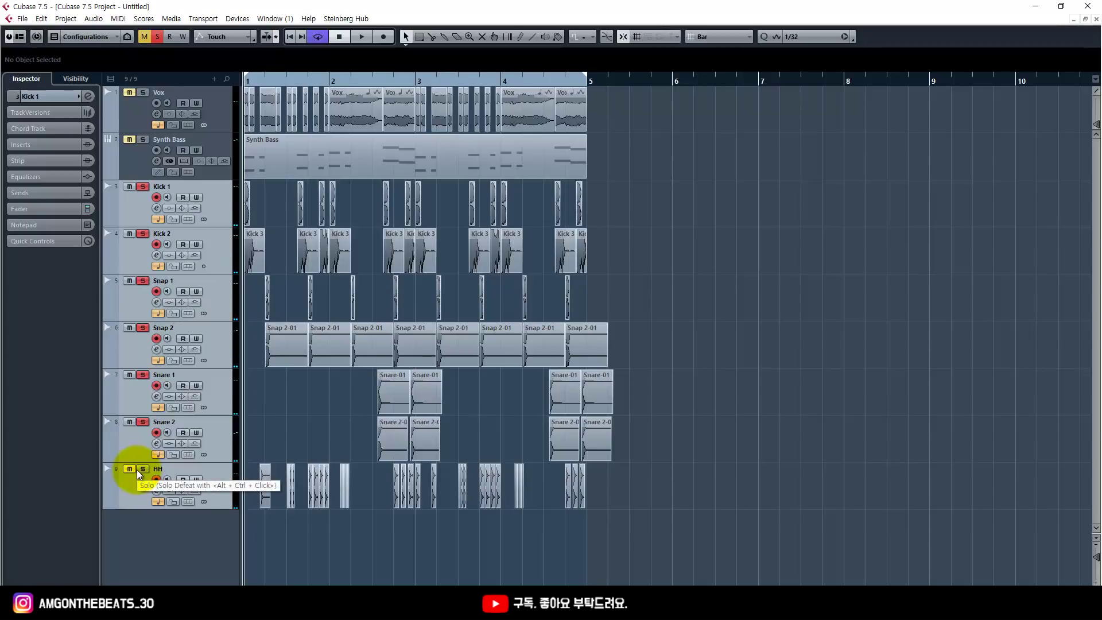
{"action": "left_click_drag", "start_coordinate": [703, 439], "coordinate": [169, 203]}
{"action": "left_click_drag", "start_coordinate": [340, 386], "coordinate": [447, 434]}
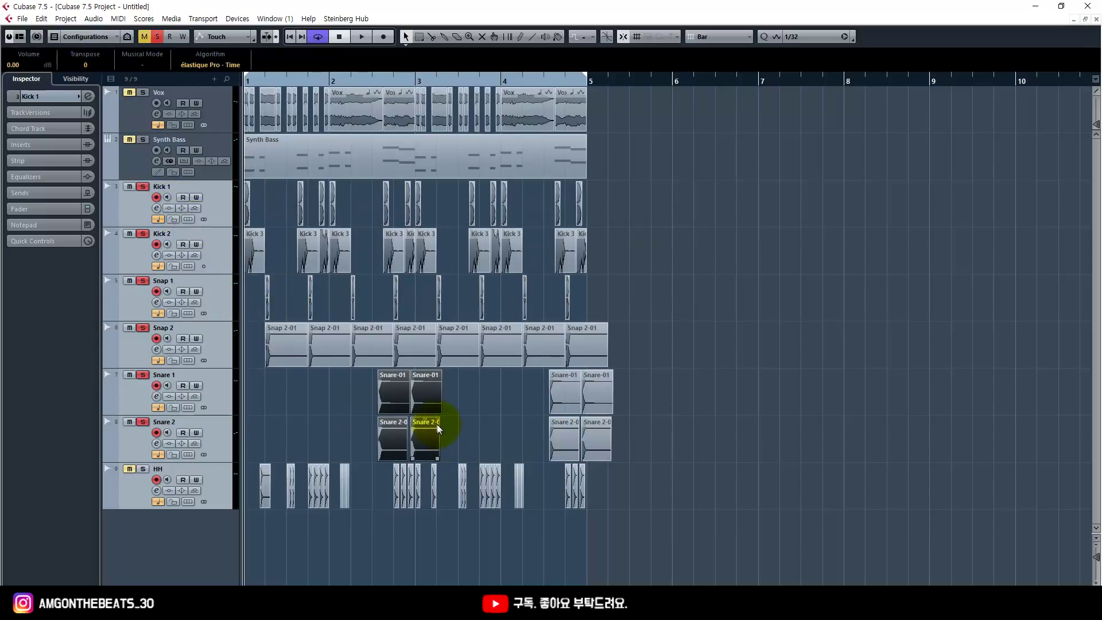
{"action": "key", "text": "space"}
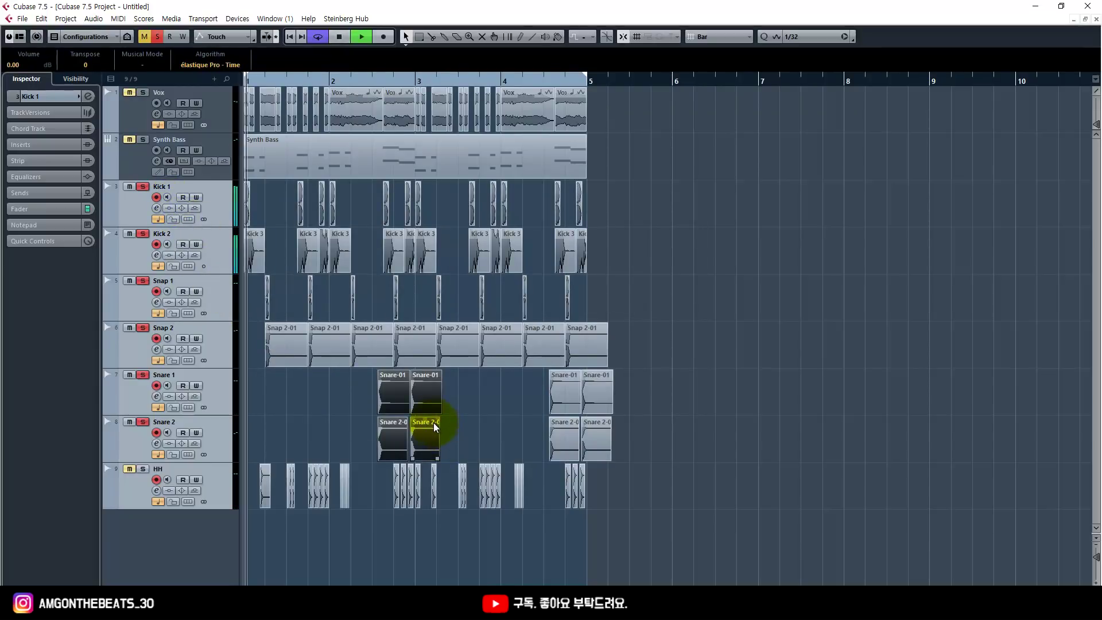
Add the Synth Bass track to the solo, play it together with the drums, and stop playback.
{"action": "left_click", "coordinate": [128, 140]}
{"action": "left_click", "coordinate": [129, 141]}
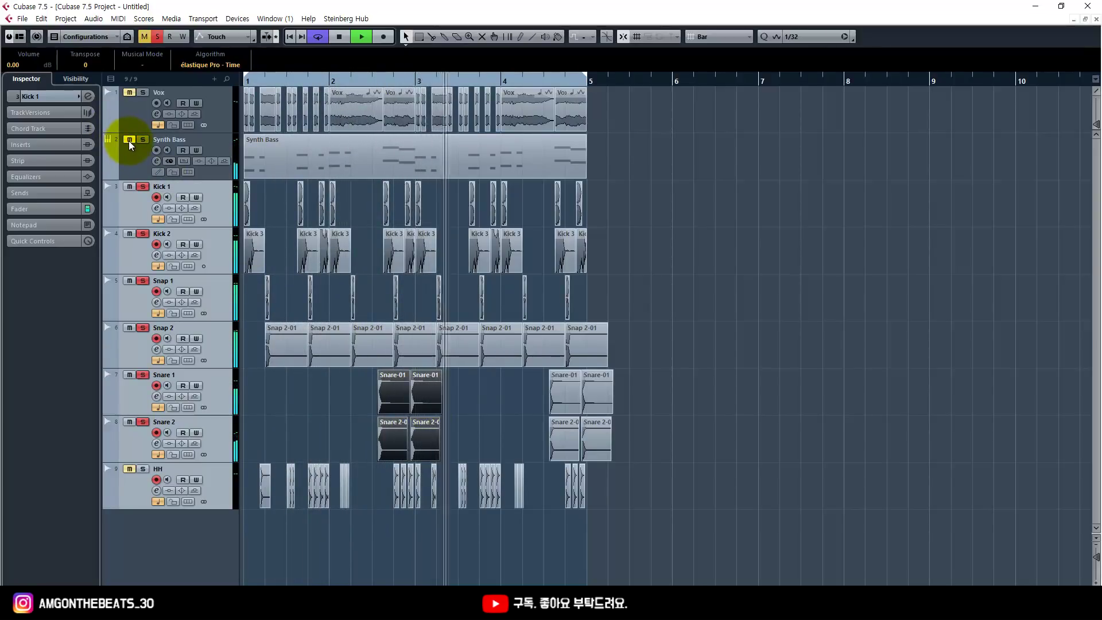
{"action": "left_click", "coordinate": [740, 258]}
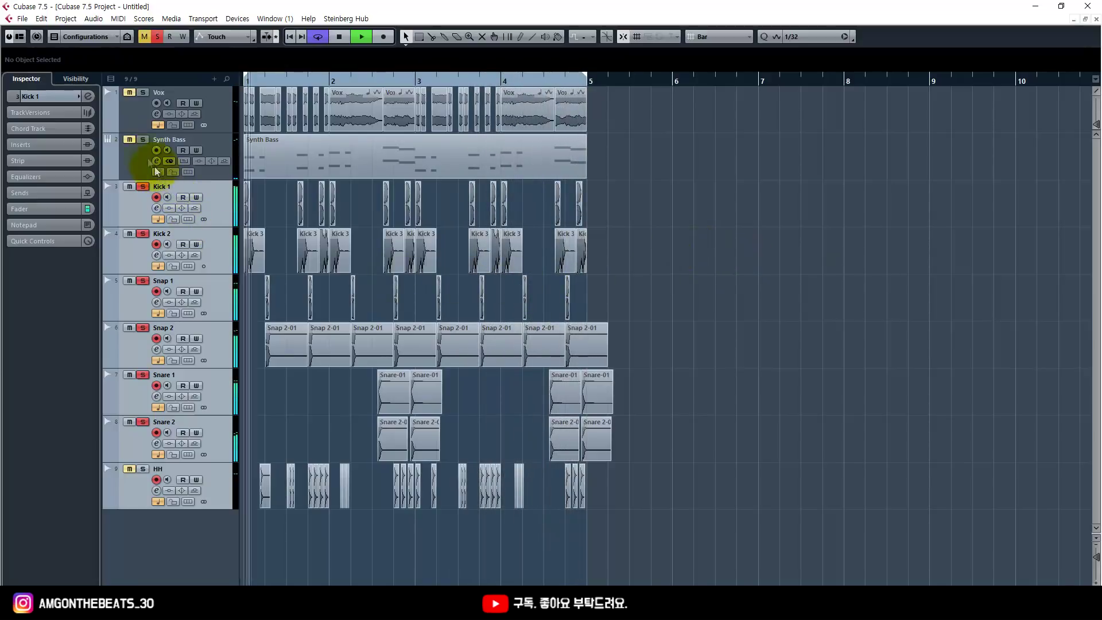
{"action": "left_click", "coordinate": [141, 141]}
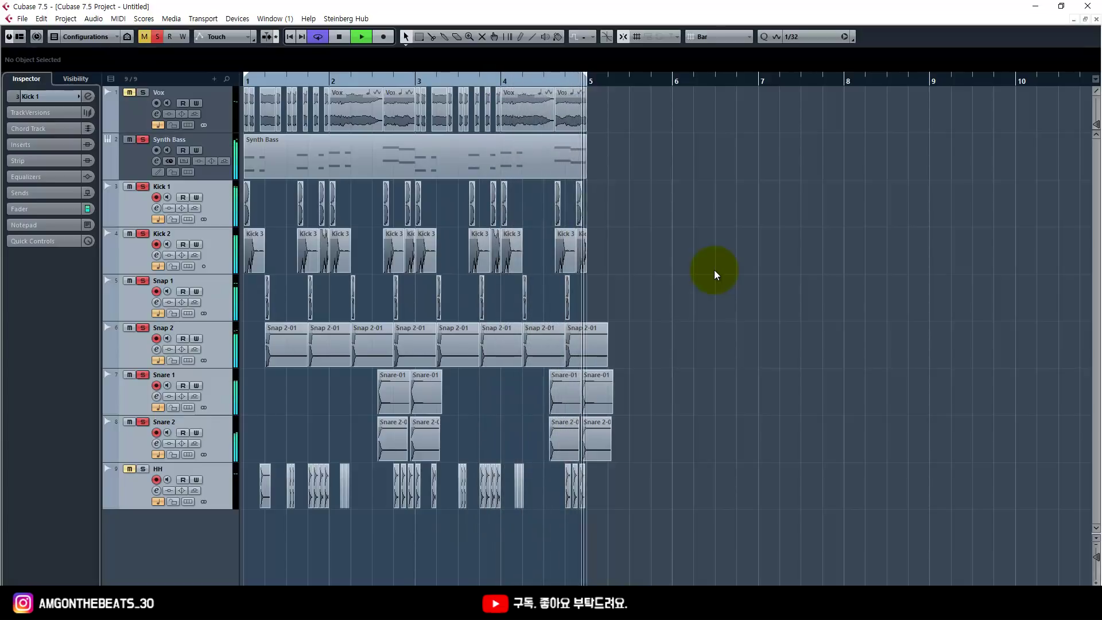
{"action": "key", "text": "space"}
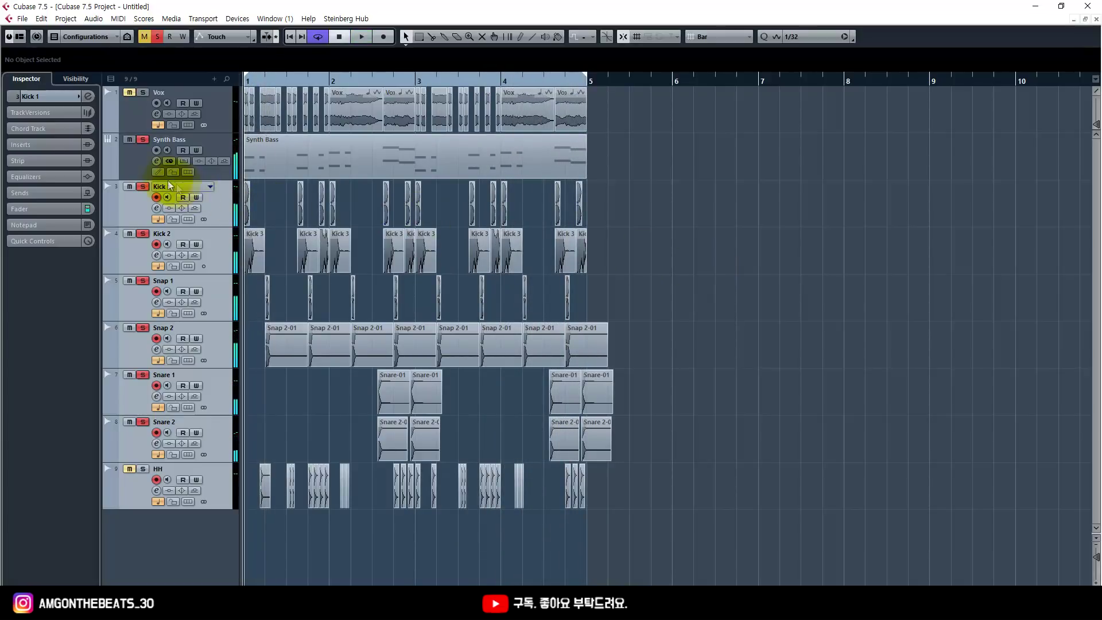
Turn off solo on the Synth Bass and drum tracks and unmute the HH track.
{"action": "left_click", "coordinate": [146, 169]}
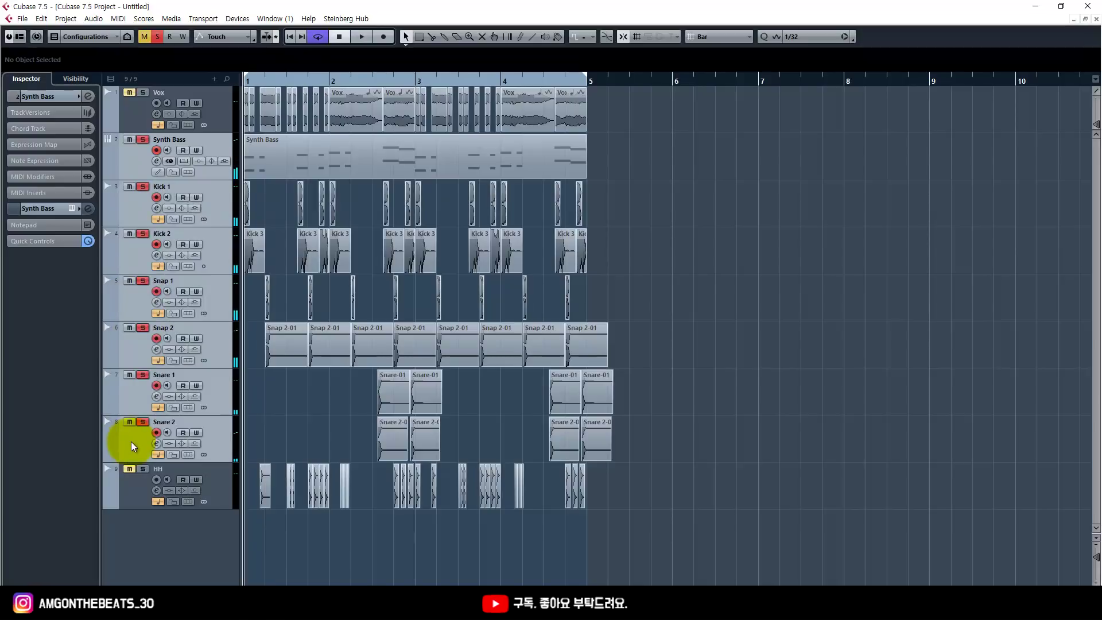
{"action": "key", "text": "s"}
{"action": "left_click", "coordinate": [135, 480], "text": "shift"}
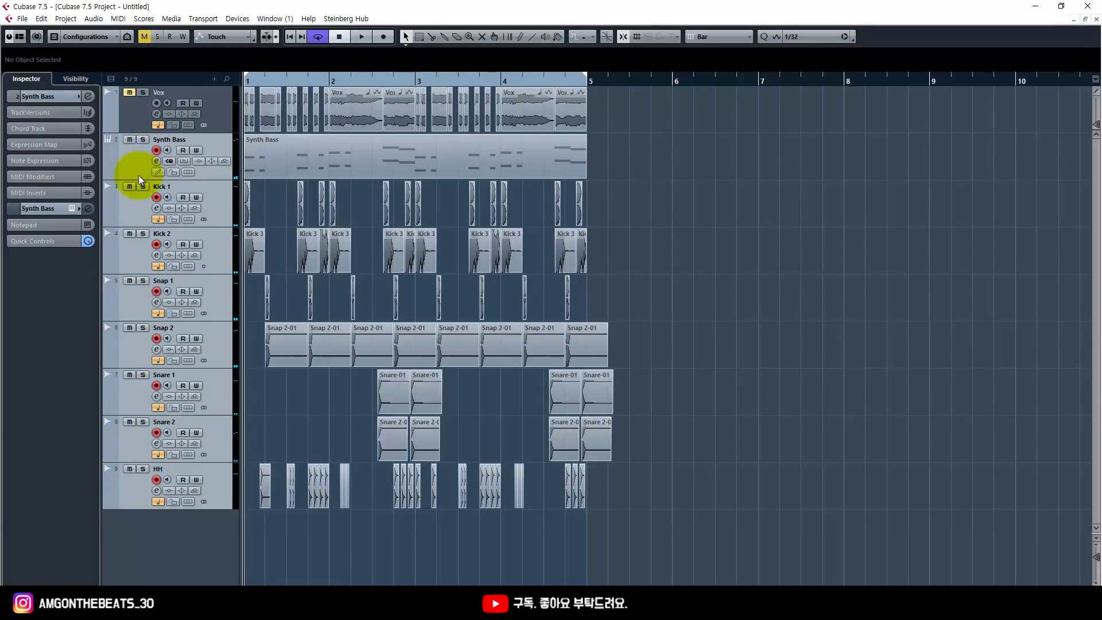
{"action": "left_click_drag", "start_coordinate": [139, 175], "coordinate": [146, 279]}
Select the Vox track and enlarge its height above the other tracks.
{"action": "left_click", "coordinate": [136, 121]}
{"action": "right_click", "coordinate": [852, 298]}
{"action": "left_click", "coordinate": [853, 299]}
{"action": "key", "text": "g"}
{"action": "key", "text": "g"}
{"action": "key", "text": "g"}
{"action": "key", "text": "g"}
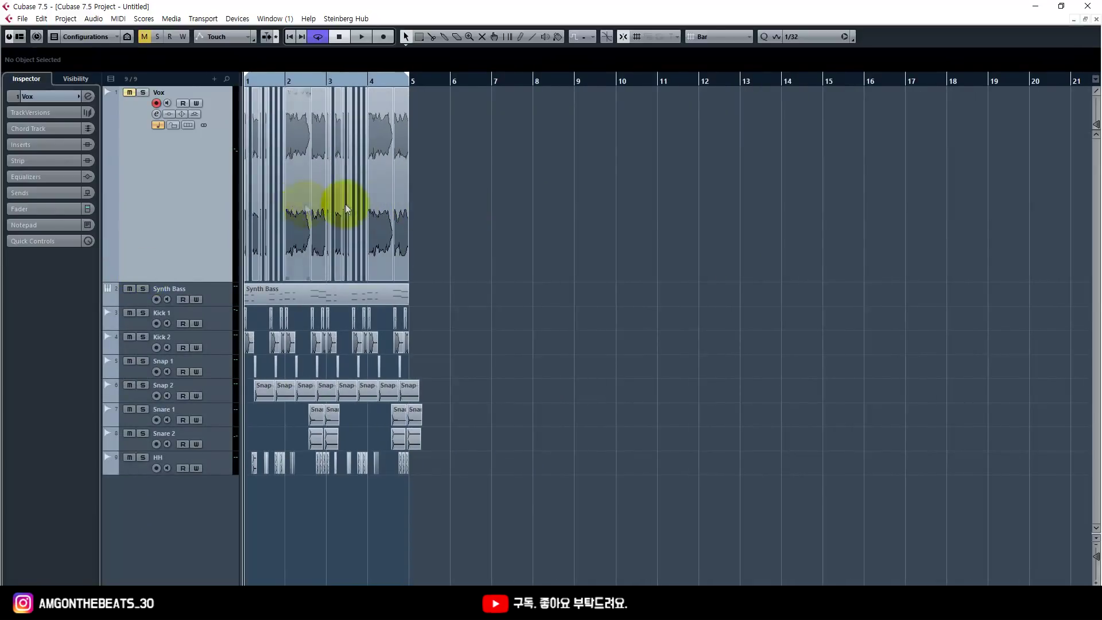
Copy the first chopped Vox clip to bar 5 and extend it to the start of bar 9 as the uncut sample.
{"action": "key", "text": "h"}
{"action": "key", "text": "h"}
{"action": "key", "text": "h"}
{"action": "key", "text": "h"}
{"action": "key", "text": "h"}
{"action": "key", "text": "h"}
{"action": "key", "text": "h"}
{"action": "left_click_drag", "start_coordinate": [250, 217], "coordinate": [863, 219]}
{"action": "key", "text": "g"}
{"action": "key", "text": "g"}
{"action": "key", "text": "g"}
{"action": "key", "text": "g"}
{"action": "key", "text": "g"}
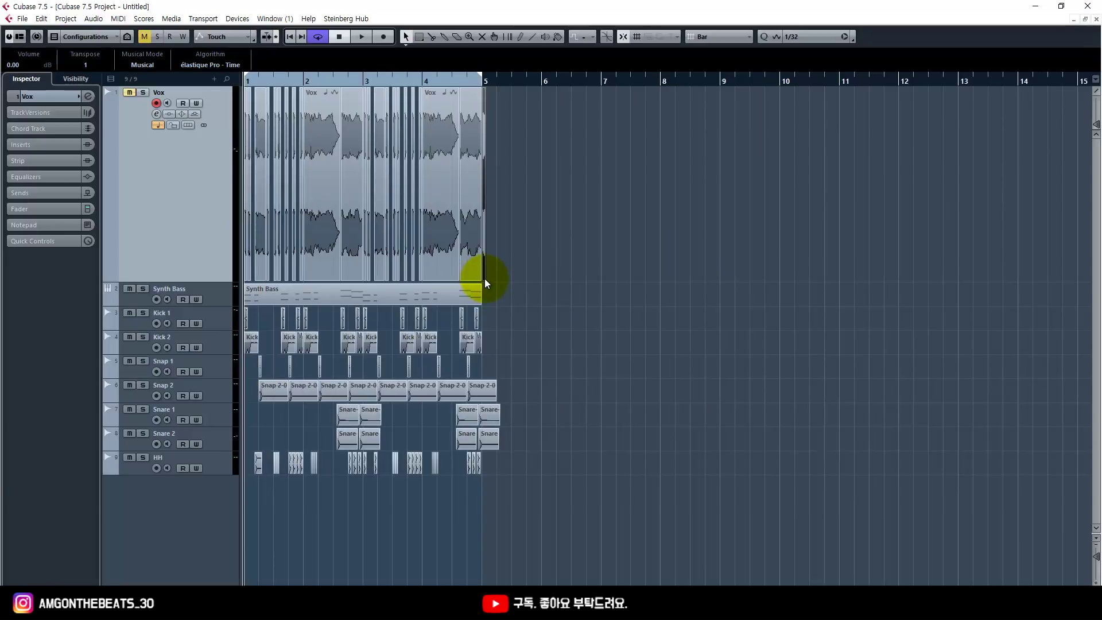
{"action": "left_click_drag", "start_coordinate": [483, 277], "coordinate": [537, 276]}
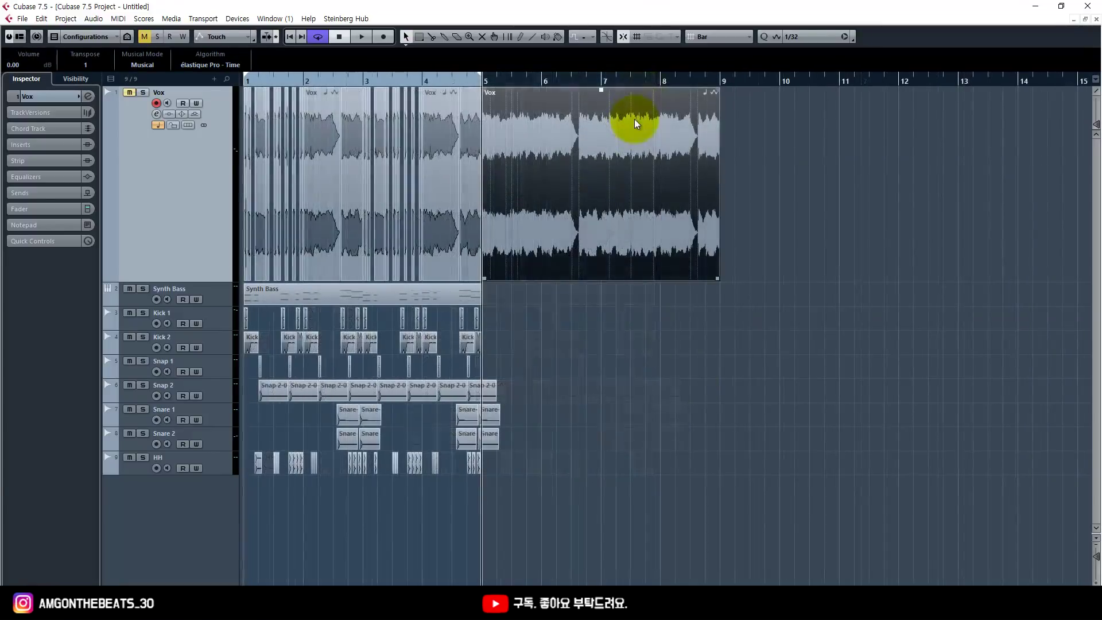
Set the cycle range around the uncut Vox clip and open the clip in the Sample Editor.
{"action": "key", "text": "p"}
{"action": "double_click", "coordinate": [629, 141]}
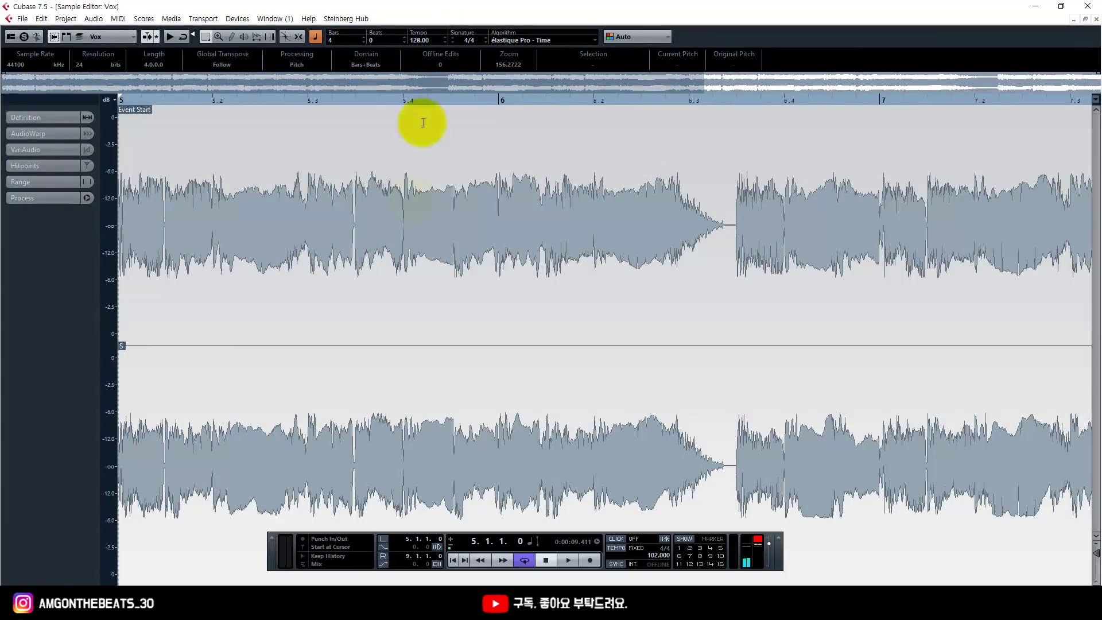
Handwrite the tempo change "128 → 102" over the Vox waveform and clear the annotation.
{"action": "mouse_move", "coordinate": [367, 214]}
{"action": "left_mouse_down"}
{"action": "mouse_move", "coordinate": [364, 340]}
{"action": "mouse_move", "coordinate": [388, 229]}
{"action": "mouse_move", "coordinate": [475, 313]}
{"action": "mouse_move", "coordinate": [514, 227]}
{"action": "mouse_move", "coordinate": [503, 305]}
{"action": "left_mouse_up"}
{"action": "mouse_move", "coordinate": [528, 281]}
{"action": "left_mouse_down"}
{"action": "mouse_move", "coordinate": [491, 313]}
{"action": "mouse_move", "coordinate": [522, 277]}
{"action": "left_mouse_up"}
{"action": "mouse_move", "coordinate": [546, 290]}
{"action": "left_mouse_down"}
{"action": "mouse_move", "coordinate": [638, 293]}
{"action": "mouse_move", "coordinate": [629, 310]}
{"action": "left_mouse_up"}
{"action": "left_click_drag", "start_coordinate": [684, 262], "coordinate": [674, 332]}
{"action": "left_click_drag", "start_coordinate": [718, 276], "coordinate": [740, 280]}
{"action": "mouse_move", "coordinate": [833, 285]}
{"action": "left_mouse_down"}
{"action": "mouse_move", "coordinate": [797, 280]}
{"action": "mouse_move", "coordinate": [867, 326]}
{"action": "left_mouse_up"}
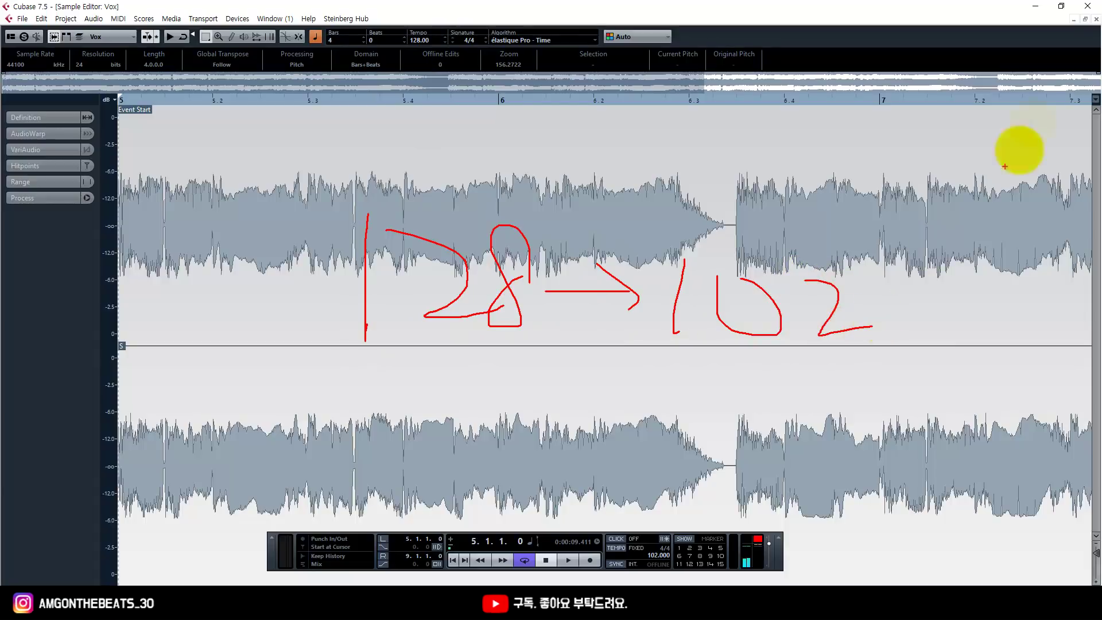
{"action": "key", "text": "Escape"}
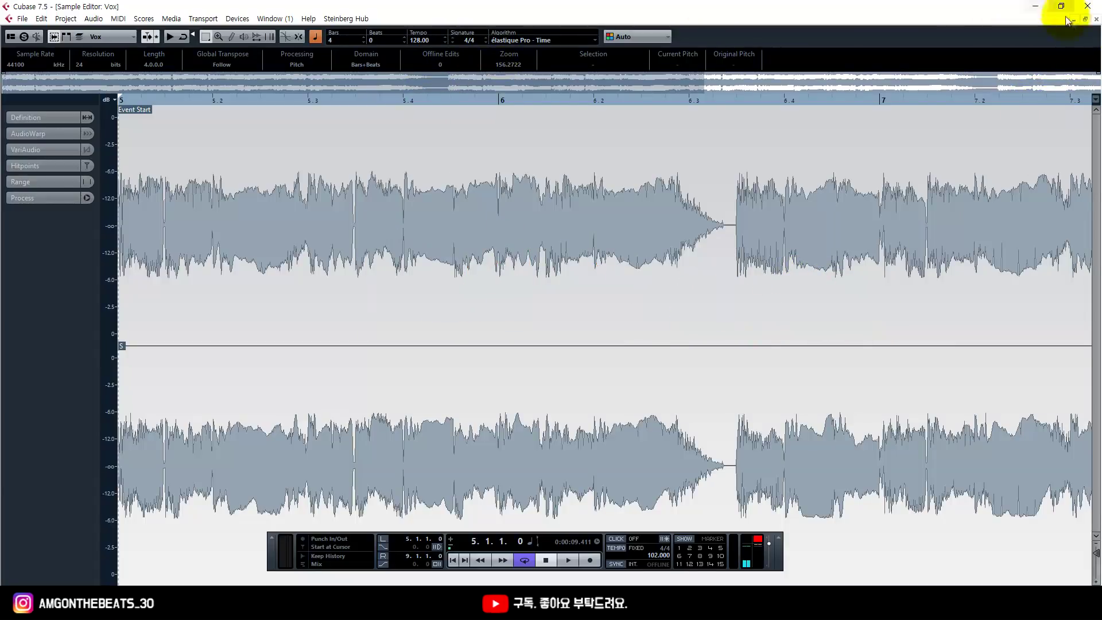
Close the Sample Editor, solo the Vox track, and play the uncut clip in bars 5 to 8.
{"action": "left_click", "coordinate": [1096, 19]}
{"action": "left_click", "coordinate": [699, 486]}
{"action": "left_click", "coordinate": [605, 186]}
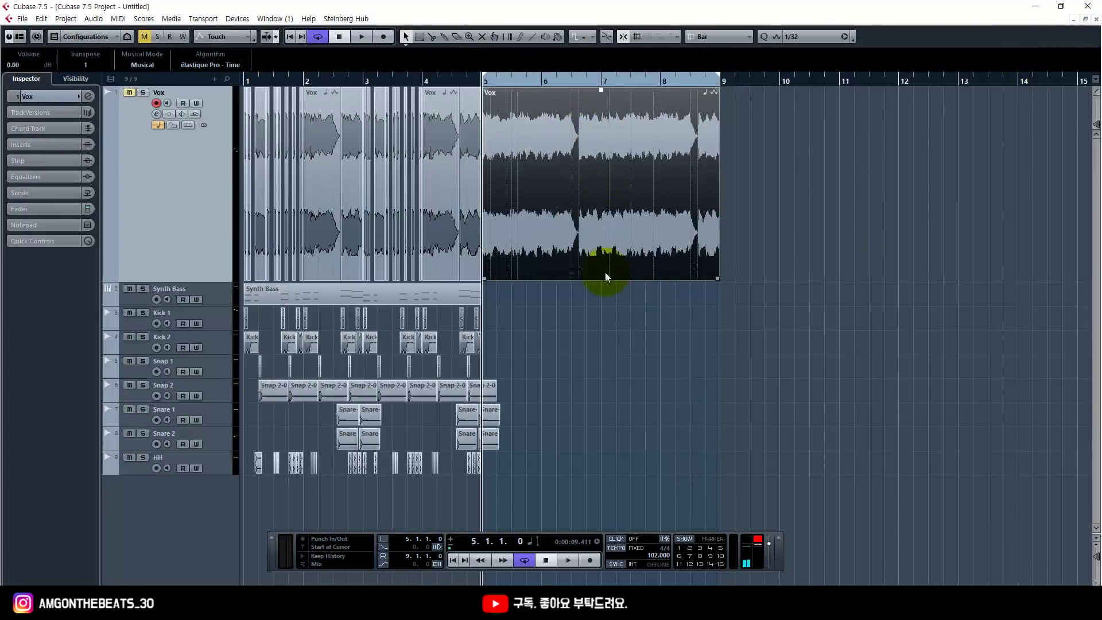
{"action": "key", "text": "s"}
{"action": "key", "text": "space"}
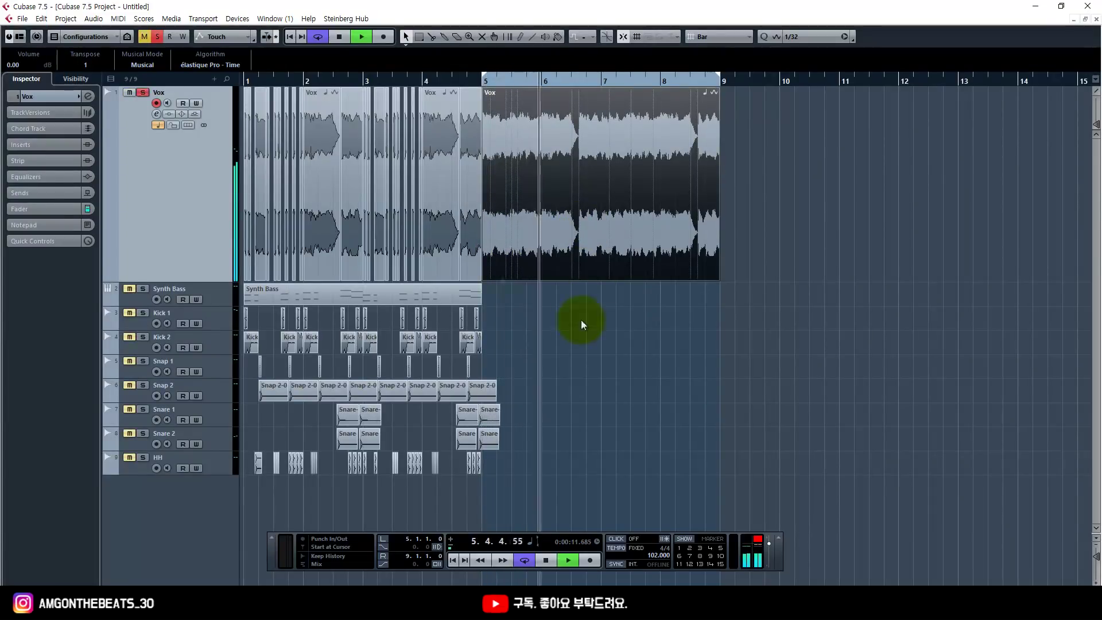
{"action": "left_click", "coordinate": [641, 363]}
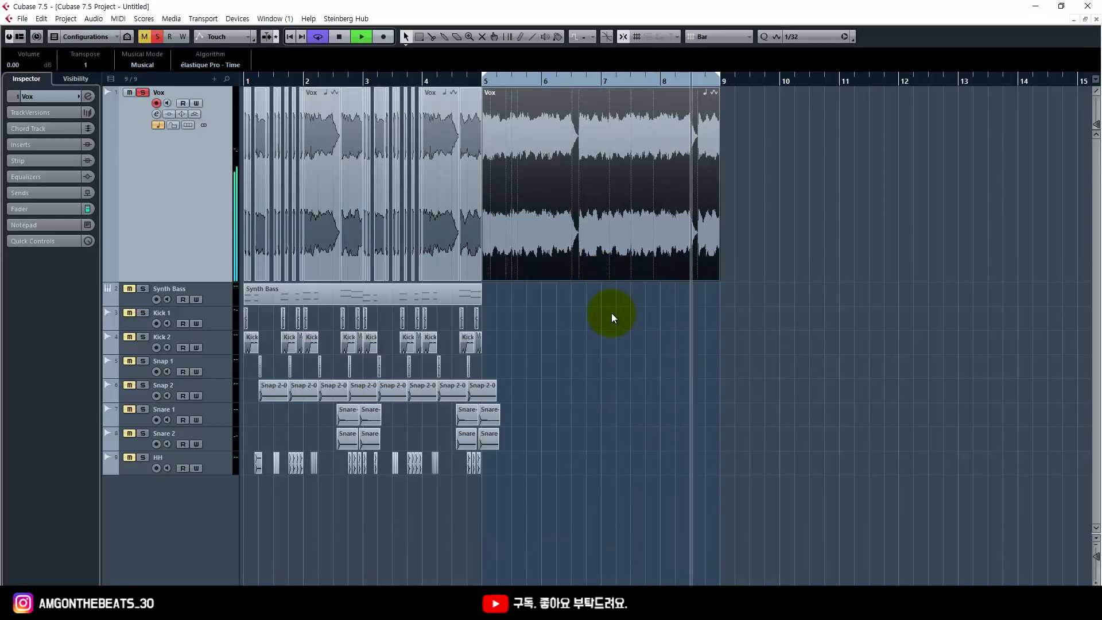
Set the uncut Vox clip's transpose to 0 and play it soloed at that pitch.
{"action": "key", "text": "space"}
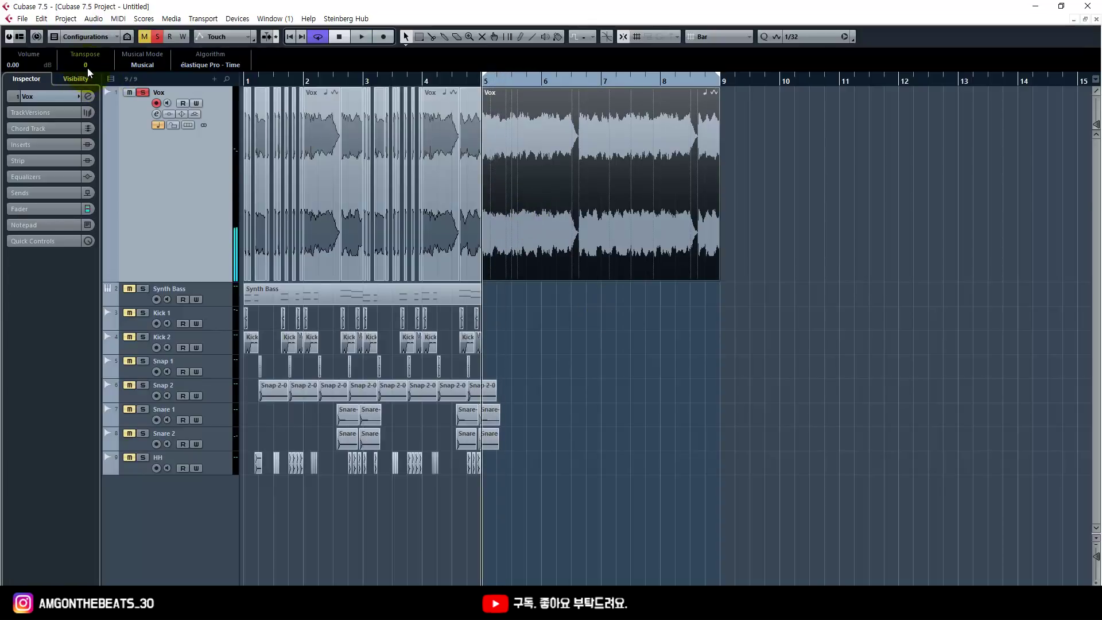
{"action": "left_click", "coordinate": [506, 153]}
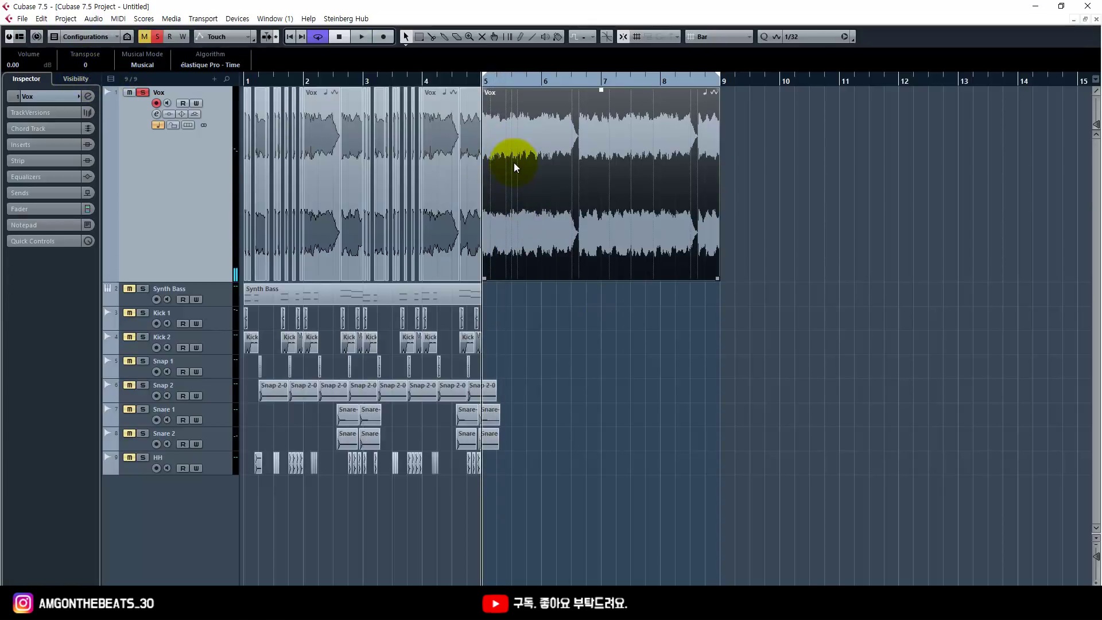
{"action": "key", "text": "space"}
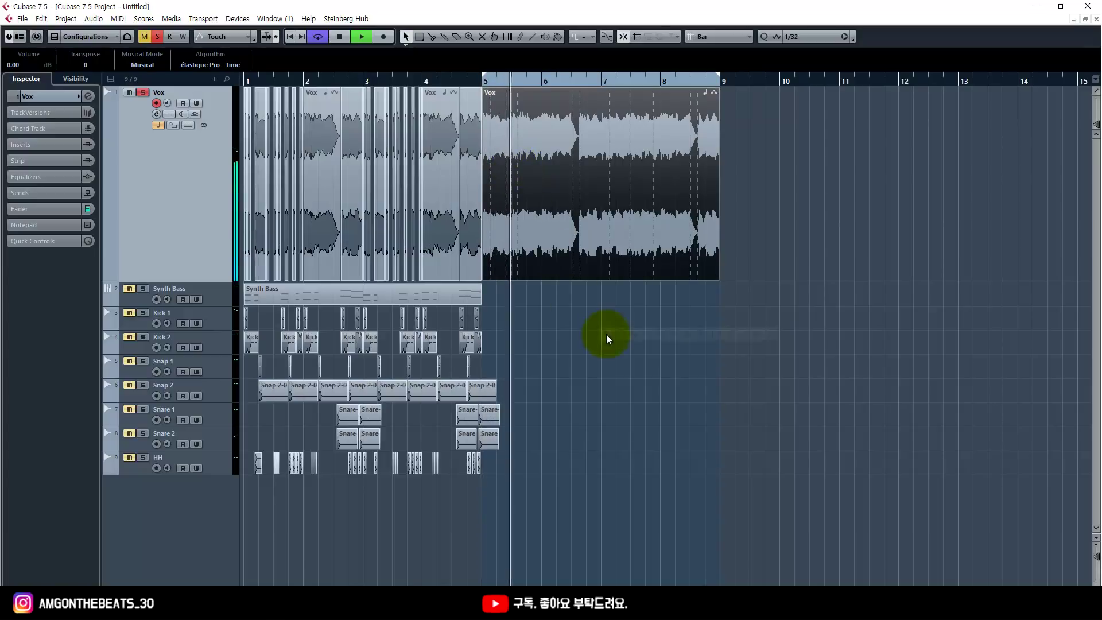
{"action": "left_click", "coordinate": [585, 318]}
{"action": "left_click", "coordinate": [584, 318]}
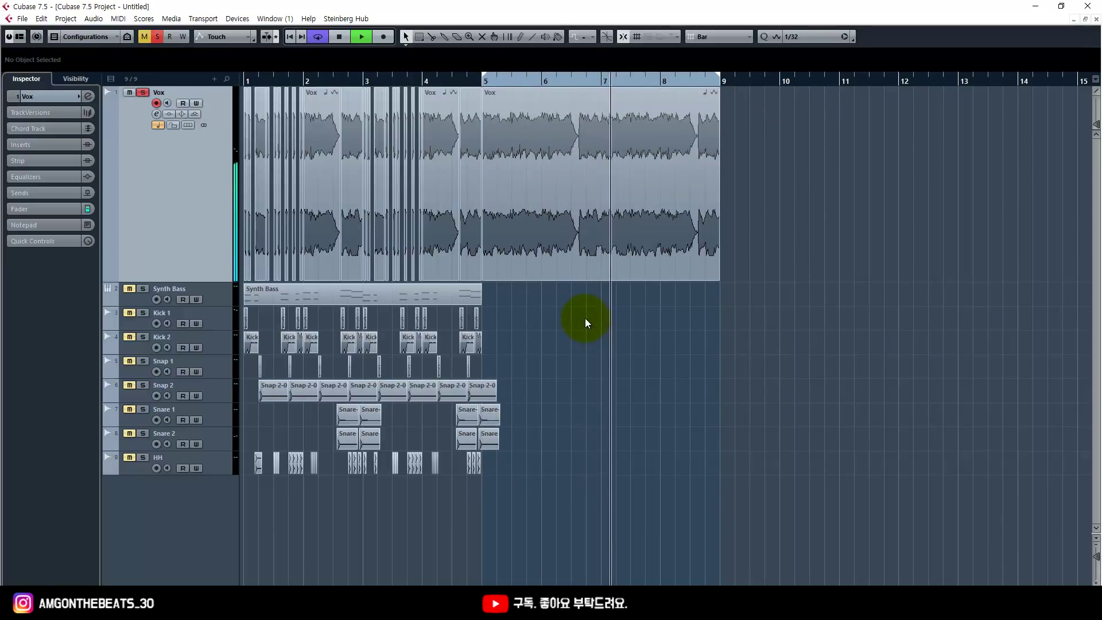
{"action": "left_click", "coordinate": [556, 211]}
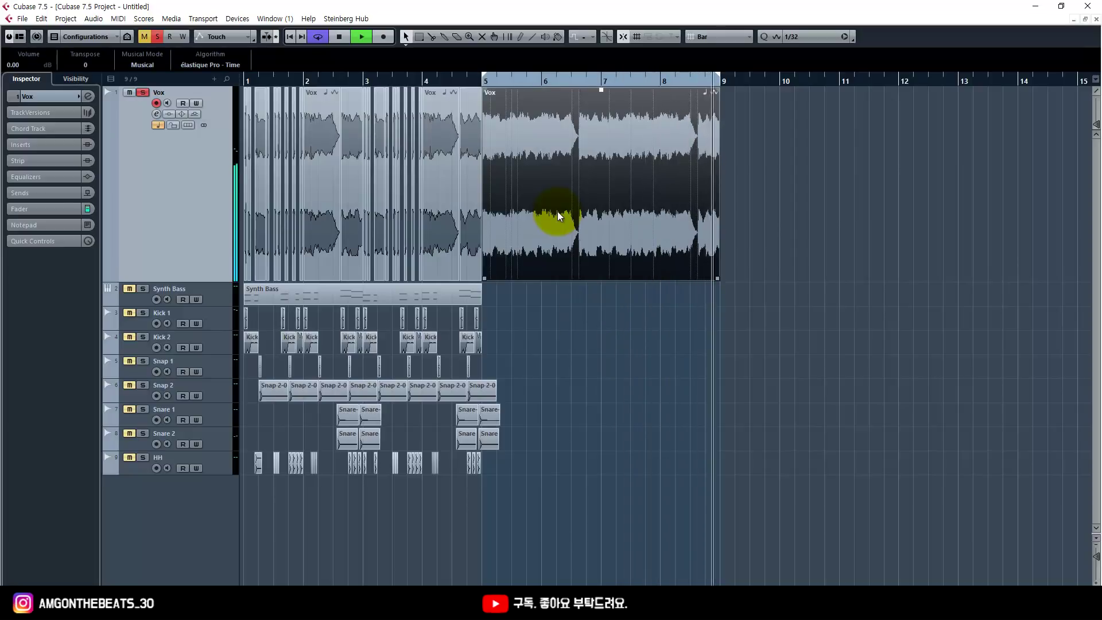
{"action": "key", "text": "space"}
Draw an arrow from the uncut Vox clip to the bass clip, handwrite the chords "F G Am", and clear the annotation.
{"action": "mouse_move", "coordinate": [555, 224]}
{"action": "left_mouse_down"}
{"action": "mouse_move", "coordinate": [518, 280]}
{"action": "mouse_move", "coordinate": [454, 291]}
{"action": "mouse_move", "coordinate": [487, 309]}
{"action": "left_mouse_up"}
{"action": "left_click_drag", "start_coordinate": [256, 288], "coordinate": [311, 289]}
{"action": "mouse_move", "coordinate": [263, 290]}
{"action": "left_mouse_down"}
{"action": "mouse_move", "coordinate": [311, 289]}
{"action": "mouse_move", "coordinate": [262, 358]}
{"action": "mouse_move", "coordinate": [253, 328]}
{"action": "mouse_move", "coordinate": [293, 326]}
{"action": "left_mouse_up"}
{"action": "mouse_move", "coordinate": [348, 295]}
{"action": "left_mouse_down"}
{"action": "mouse_move", "coordinate": [313, 337]}
{"action": "mouse_move", "coordinate": [363, 346]}
{"action": "left_mouse_up"}
{"action": "left_click_drag", "start_coordinate": [344, 332], "coordinate": [364, 365]}
{"action": "mouse_move", "coordinate": [376, 352]}
{"action": "left_mouse_down"}
{"action": "mouse_move", "coordinate": [389, 307]}
{"action": "mouse_move", "coordinate": [404, 343]}
{"action": "left_mouse_up"}
{"action": "left_click_drag", "start_coordinate": [382, 335], "coordinate": [412, 325]}
{"action": "mouse_move", "coordinate": [412, 324]}
{"action": "left_mouse_down"}
{"action": "mouse_move", "coordinate": [429, 318]}
{"action": "mouse_move", "coordinate": [439, 336]}
{"action": "left_mouse_up"}
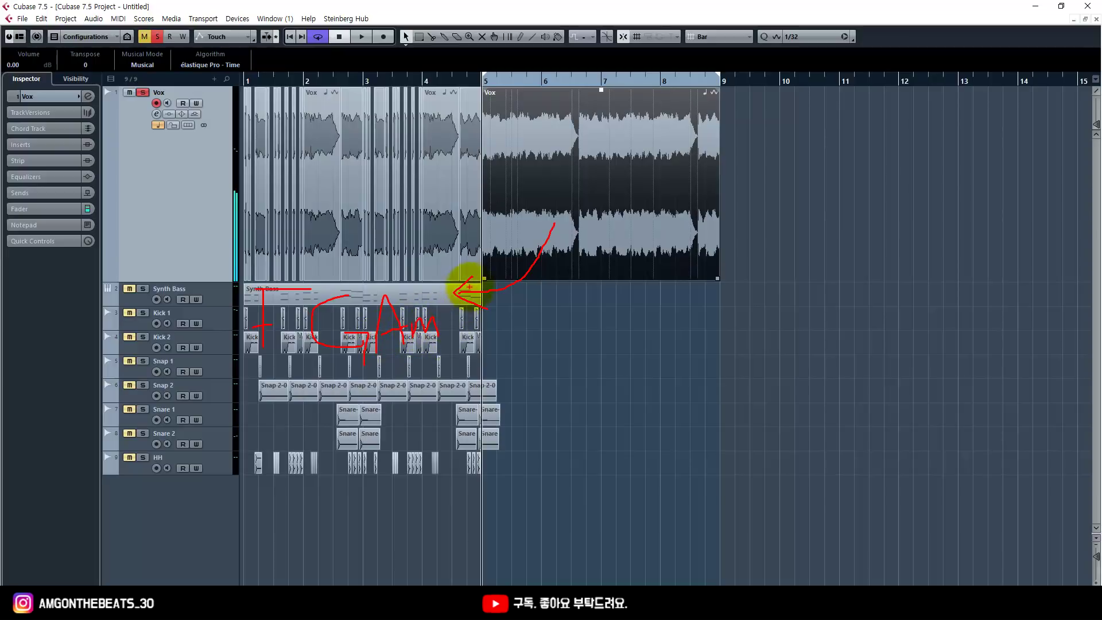
{"action": "key", "text": "Escape"}
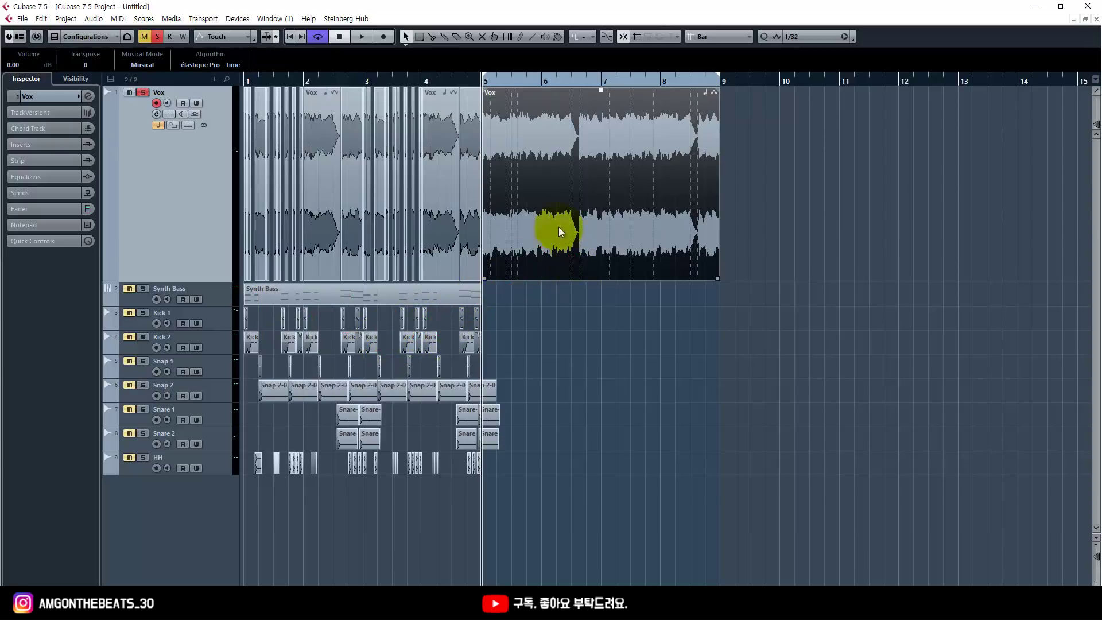
Set the uncut Vox clip's transpose to 1 and duplicate the Synth Bass clip to bars 5 to 8.
{"action": "scroll", "coordinate": [94, 67], "scroll_direction": "up", "scroll_amount": 1}
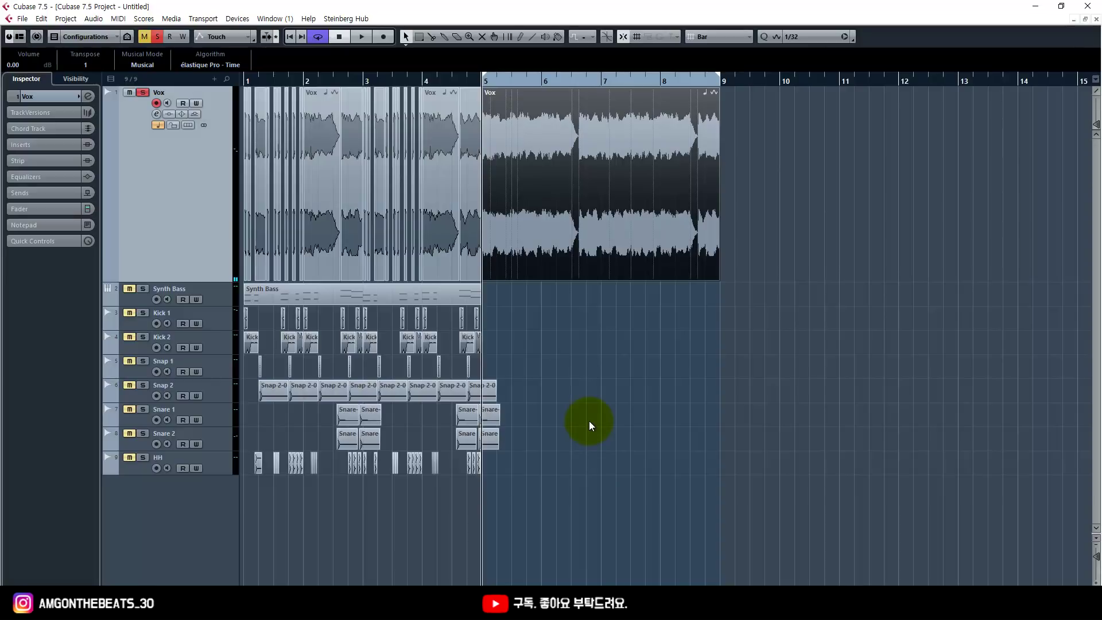
{"action": "left_click", "coordinate": [438, 295]}
{"action": "key", "text": "ctrl+d"}
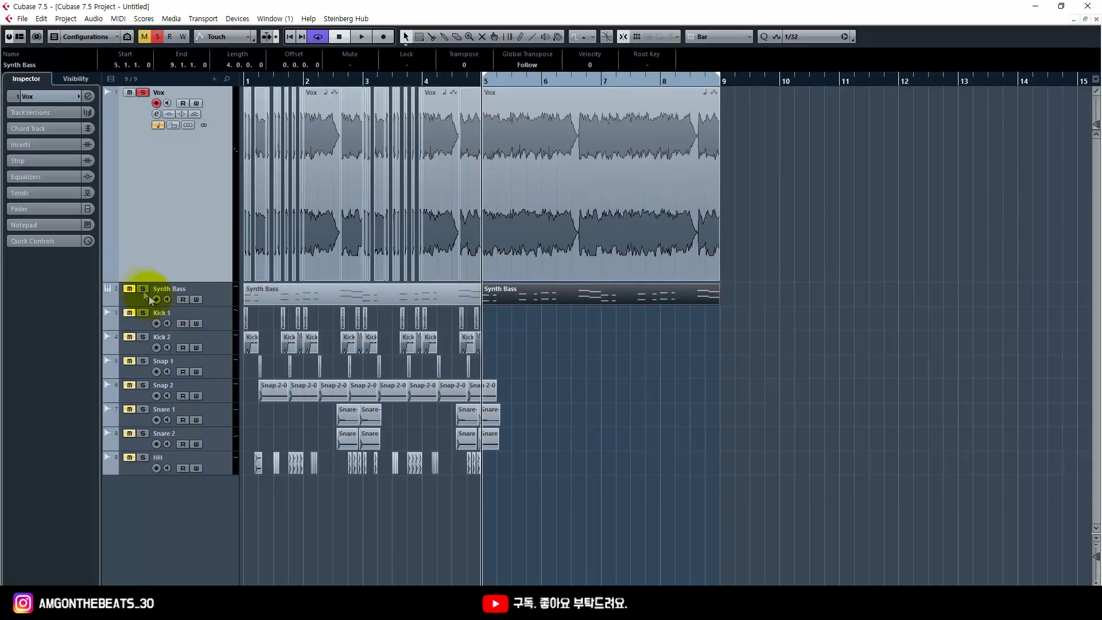
Solo Synth Bass alongside Vox, adjust the heights of both tracks, and play the uncut vocal with the bass.
{"action": "left_click", "coordinate": [209, 298]}
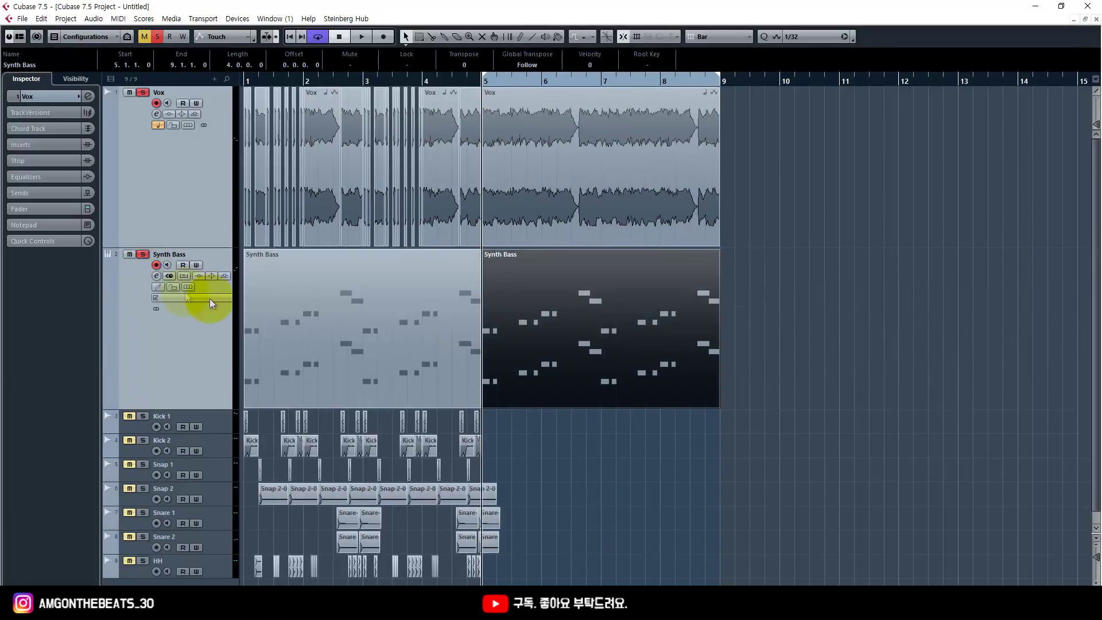
{"action": "left_click_drag", "start_coordinate": [182, 247], "coordinate": [183, 226]}
{"action": "left_click", "coordinate": [626, 444]}
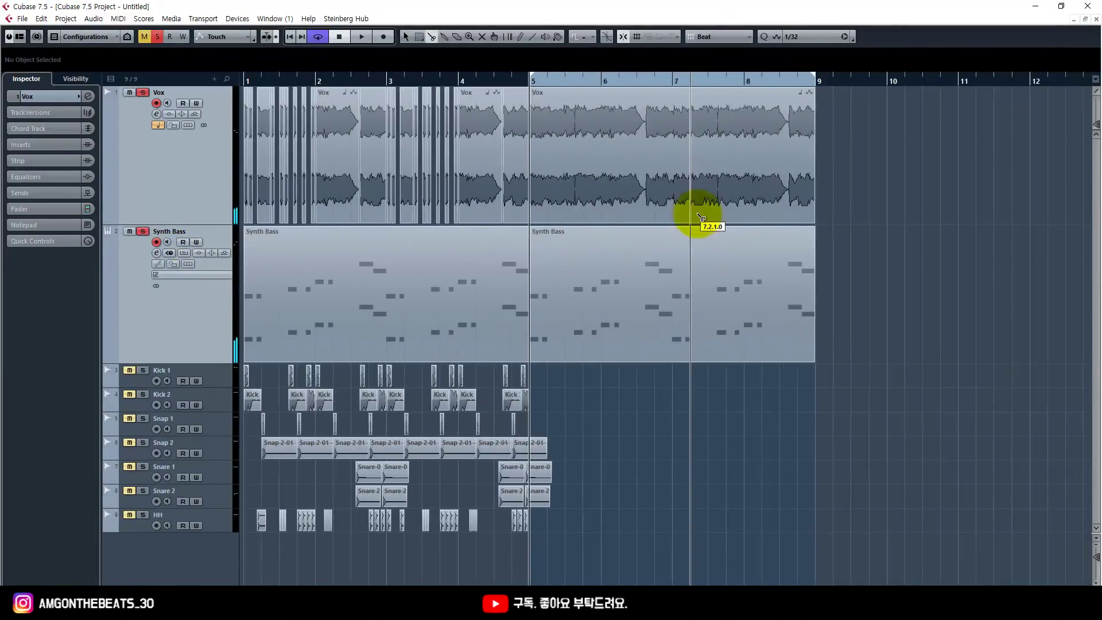
Draw an arrow from the uncut Vox clip to a large rectangle sketched in the empty area of the arrangement.
{"action": "key", "text": "g"}
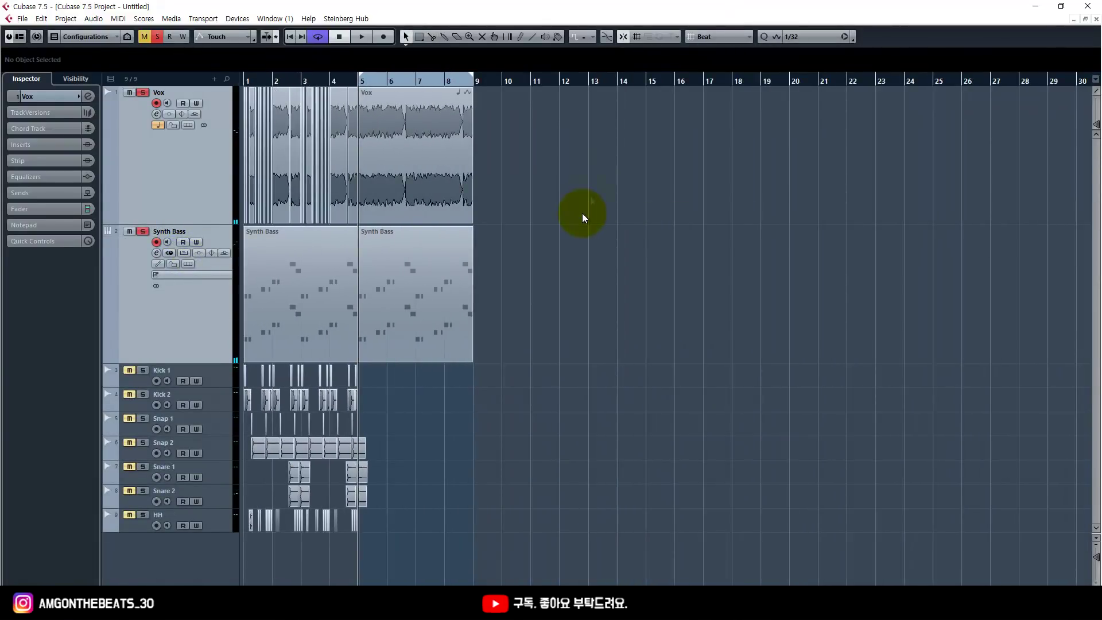
{"action": "left_click_drag", "start_coordinate": [436, 151], "coordinate": [435, 146]}
{"action": "key", "text": "3"}
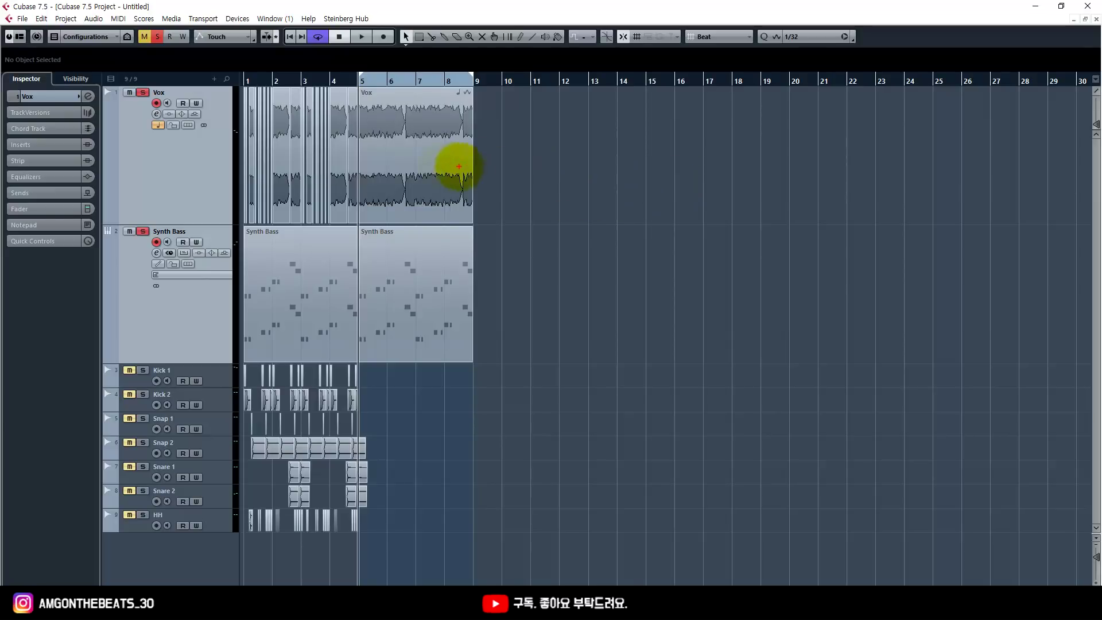
{"action": "mouse_move", "coordinate": [435, 165]}
{"action": "left_mouse_down"}
{"action": "mouse_move", "coordinate": [506, 157]}
{"action": "mouse_move", "coordinate": [499, 166]}
{"action": "mouse_move", "coordinate": [921, 327]}
{"action": "mouse_move", "coordinate": [937, 144]}
{"action": "mouse_move", "coordinate": [525, 129]}
{"action": "left_mouse_up"}
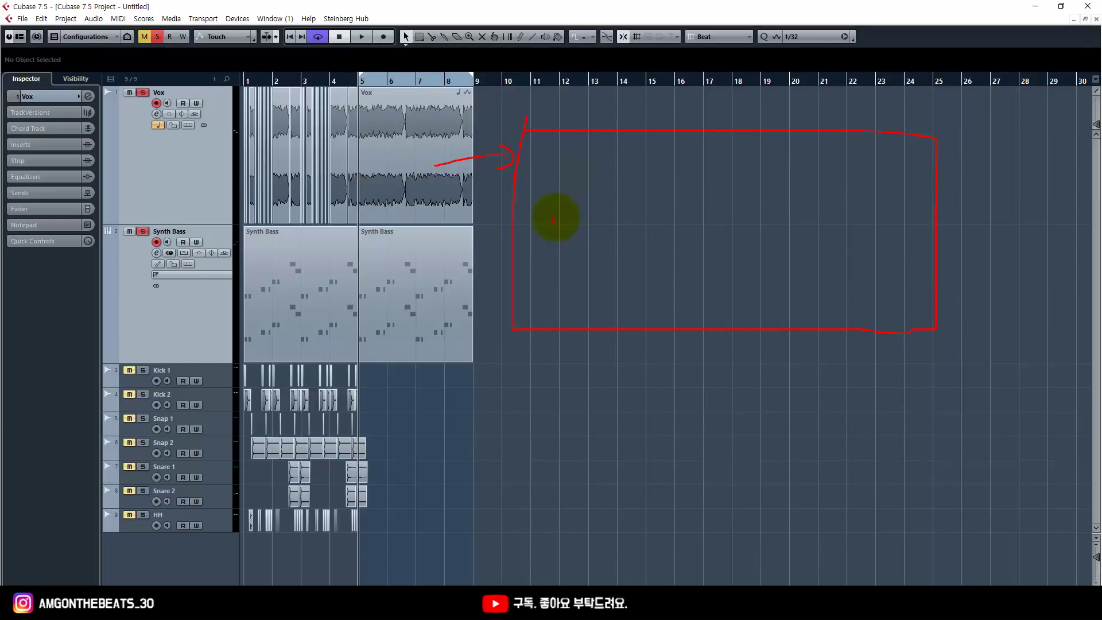
Handwrite marks at the start of the sketched rectangle and the word "Slice" underneath it.
{"action": "left_click_drag", "start_coordinate": [566, 88], "coordinate": [572, 146]}
{"action": "left_click_drag", "start_coordinate": [598, 97], "coordinate": [605, 137]}
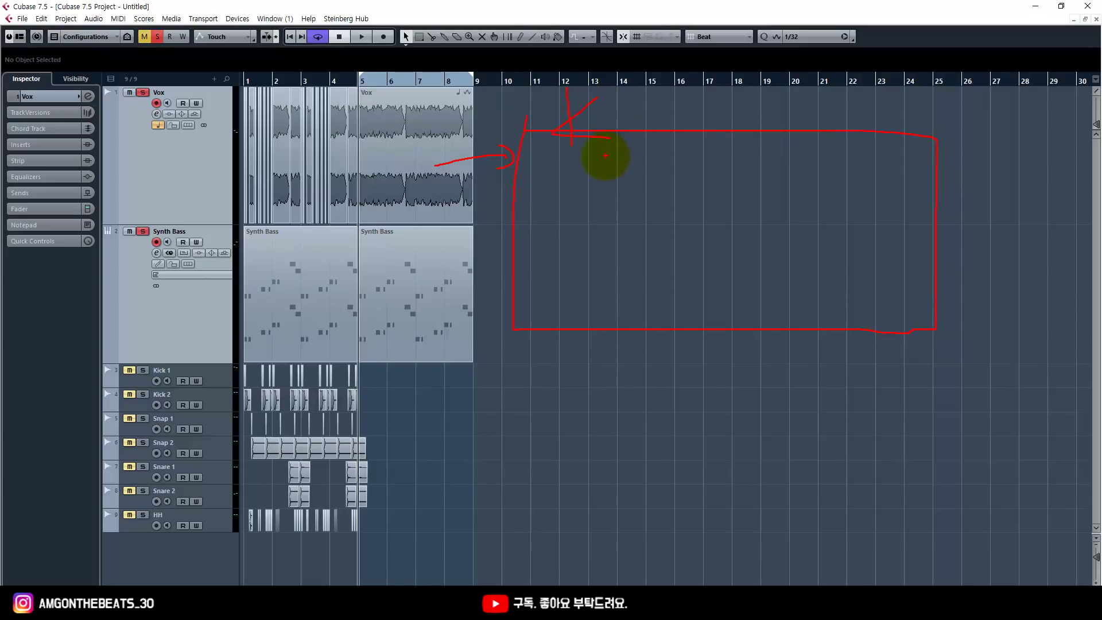
{"action": "mouse_move", "coordinate": [596, 166]}
{"action": "left_mouse_down"}
{"action": "mouse_move", "coordinate": [573, 160]}
{"action": "mouse_move", "coordinate": [561, 205]}
{"action": "left_mouse_up"}
{"action": "mouse_move", "coordinate": [625, 179]}
{"action": "left_mouse_down"}
{"action": "mouse_move", "coordinate": [597, 214]}
{"action": "mouse_move", "coordinate": [621, 209]}
{"action": "left_mouse_up"}
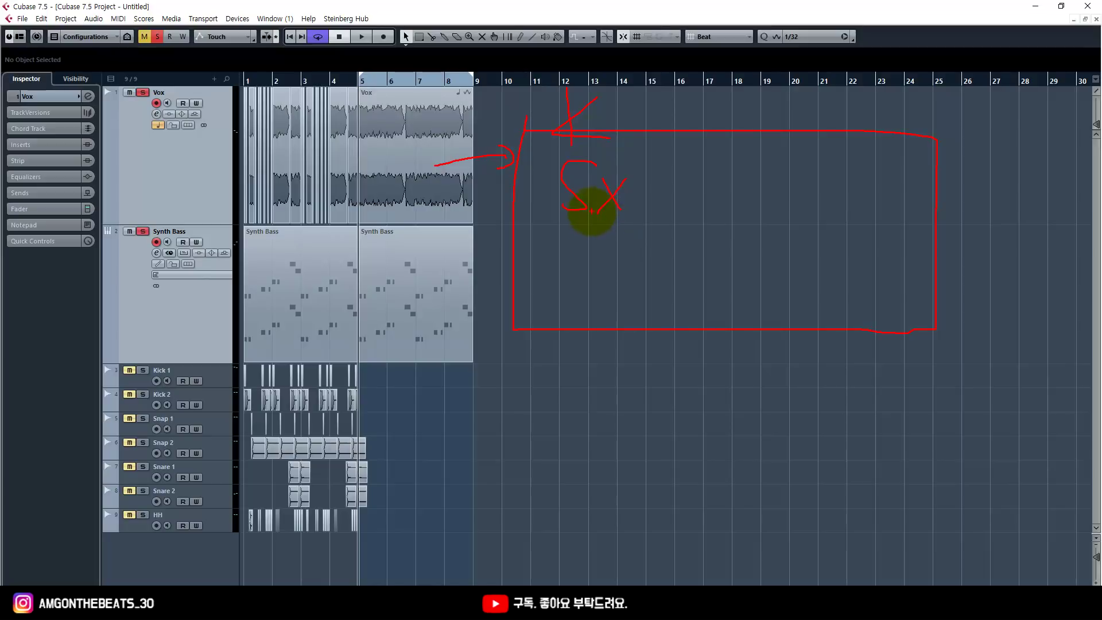
{"action": "left_click_drag", "start_coordinate": [596, 380], "coordinate": [578, 431]}
{"action": "left_click_drag", "start_coordinate": [636, 361], "coordinate": [631, 446]}
{"action": "mouse_move", "coordinate": [679, 407]}
{"action": "left_mouse_down"}
{"action": "mouse_move", "coordinate": [679, 448]}
{"action": "mouse_move", "coordinate": [700, 408]}
{"action": "left_mouse_up"}
{"action": "left_click_drag", "start_coordinate": [679, 425], "coordinate": [678, 449]}
{"action": "left_click_drag", "start_coordinate": [718, 417], "coordinate": [734, 429]}
{"action": "left_click_drag", "start_coordinate": [739, 418], "coordinate": [782, 433]}
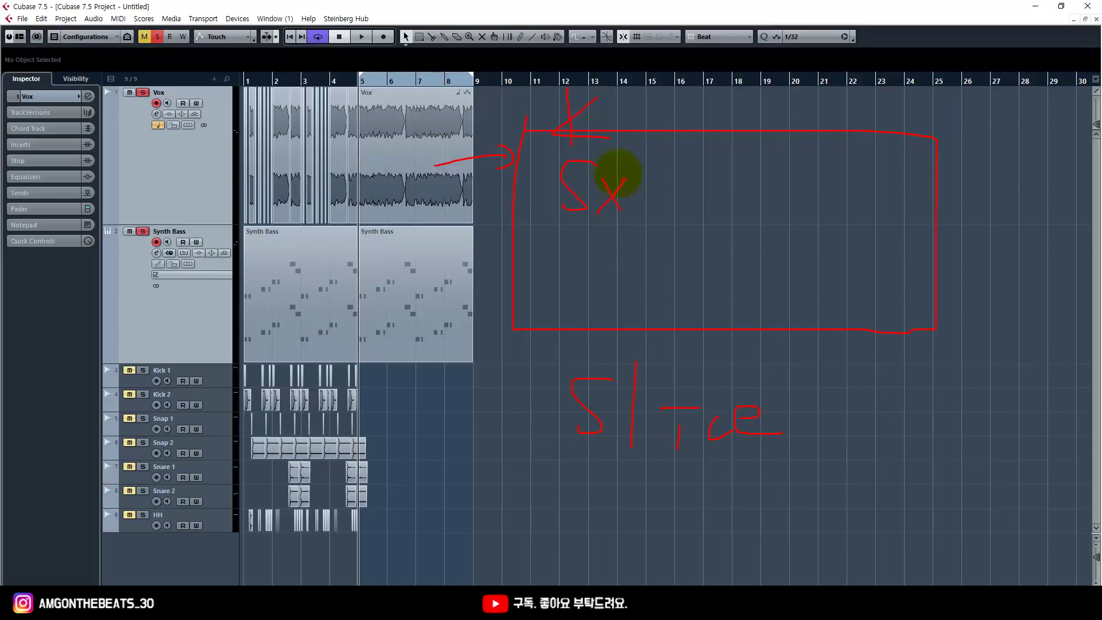
Draw six vertical lines through the sketched rectangle to divide it into slices.
{"action": "left_click_drag", "start_coordinate": [571, 136], "coordinate": [568, 334]}
{"action": "left_click_drag", "start_coordinate": [617, 144], "coordinate": [613, 373]}
{"action": "left_click_drag", "start_coordinate": [692, 170], "coordinate": [699, 364]}
{"action": "left_click_drag", "start_coordinate": [751, 190], "coordinate": [761, 328]}
{"action": "left_click_drag", "start_coordinate": [810, 182], "coordinate": [821, 351]}
{"action": "left_click_drag", "start_coordinate": [881, 176], "coordinate": [883, 345]}
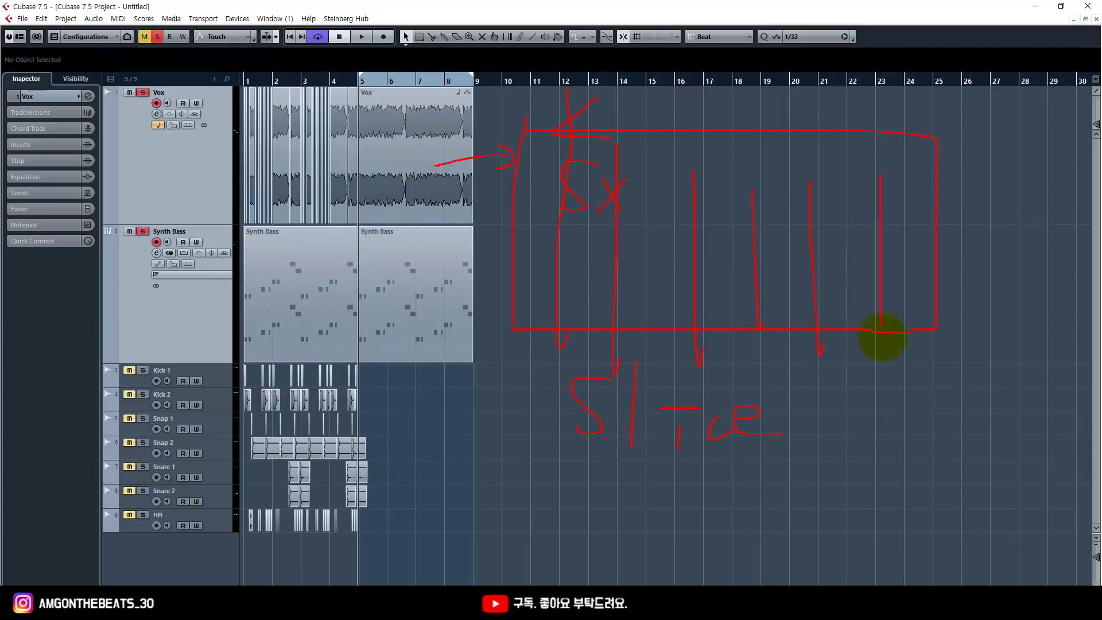
Draw arrows pointing up at the first few slices and hatch selected sections of the sketched rectangle.
{"action": "left_click_drag", "start_coordinate": [533, 310], "coordinate": [531, 392]}
{"action": "left_click_drag", "start_coordinate": [529, 313], "coordinate": [511, 344]}
{"action": "left_click_drag", "start_coordinate": [529, 304], "coordinate": [554, 334]}
{"action": "left_click_drag", "start_coordinate": [576, 313], "coordinate": [579, 377]}
{"action": "mouse_move", "coordinate": [574, 312]}
{"action": "left_mouse_down"}
{"action": "mouse_move", "coordinate": [555, 335]}
{"action": "mouse_move", "coordinate": [609, 337]}
{"action": "left_mouse_up"}
{"action": "mouse_move", "coordinate": [652, 313]}
{"action": "left_mouse_down"}
{"action": "mouse_move", "coordinate": [651, 346]}
{"action": "mouse_move", "coordinate": [652, 308]}
{"action": "mouse_move", "coordinate": [641, 328]}
{"action": "mouse_move", "coordinate": [671, 335]}
{"action": "left_mouse_up"}
{"action": "left_click_drag", "start_coordinate": [541, 175], "coordinate": [510, 239]}
{"action": "left_click_drag", "start_coordinate": [544, 219], "coordinate": [504, 296]}
{"action": "left_click_drag", "start_coordinate": [556, 295], "coordinate": [535, 335]}
{"action": "left_click_drag", "start_coordinate": [658, 199], "coordinate": [605, 303]}
{"action": "mouse_move", "coordinate": [784, 182]}
{"action": "left_mouse_down"}
{"action": "mouse_move", "coordinate": [744, 235]}
{"action": "mouse_move", "coordinate": [737, 286]}
{"action": "left_mouse_up"}
{"action": "left_click_drag", "start_coordinate": [821, 291], "coordinate": [763, 330]}
{"action": "left_click_drag", "start_coordinate": [920, 187], "coordinate": [877, 253]}
{"action": "mouse_move", "coordinate": [936, 264]}
{"action": "left_mouse_down"}
{"action": "mouse_move", "coordinate": [882, 306]}
{"action": "mouse_move", "coordinate": [886, 340]}
{"action": "left_mouse_up"}
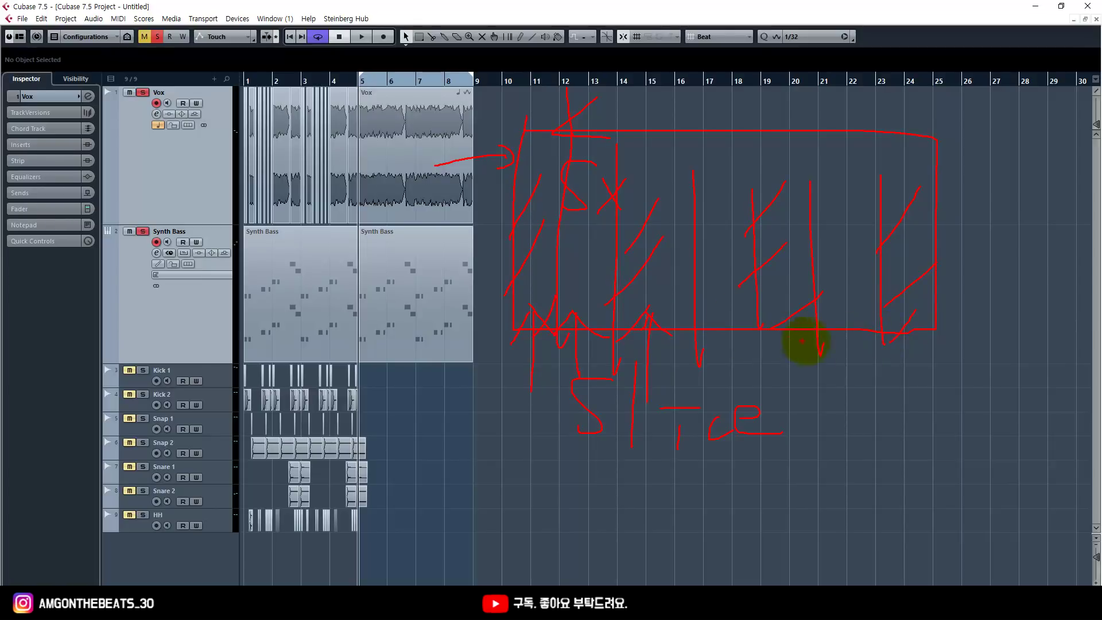
Draw an arrow down from the sketched rectangle and handwrite "MPC" below it.
{"action": "left_click_drag", "start_coordinate": [831, 331], "coordinate": [858, 440]}
{"action": "left_click_drag", "start_coordinate": [835, 403], "coordinate": [883, 404]}
{"action": "mouse_move", "coordinate": [813, 536]}
{"action": "left_mouse_down"}
{"action": "mouse_move", "coordinate": [827, 519]}
{"action": "mouse_move", "coordinate": [856, 551]}
{"action": "left_mouse_up"}
{"action": "left_click_drag", "start_coordinate": [855, 480], "coordinate": [861, 505]}
{"action": "left_click_drag", "start_coordinate": [920, 488], "coordinate": [920, 515]}
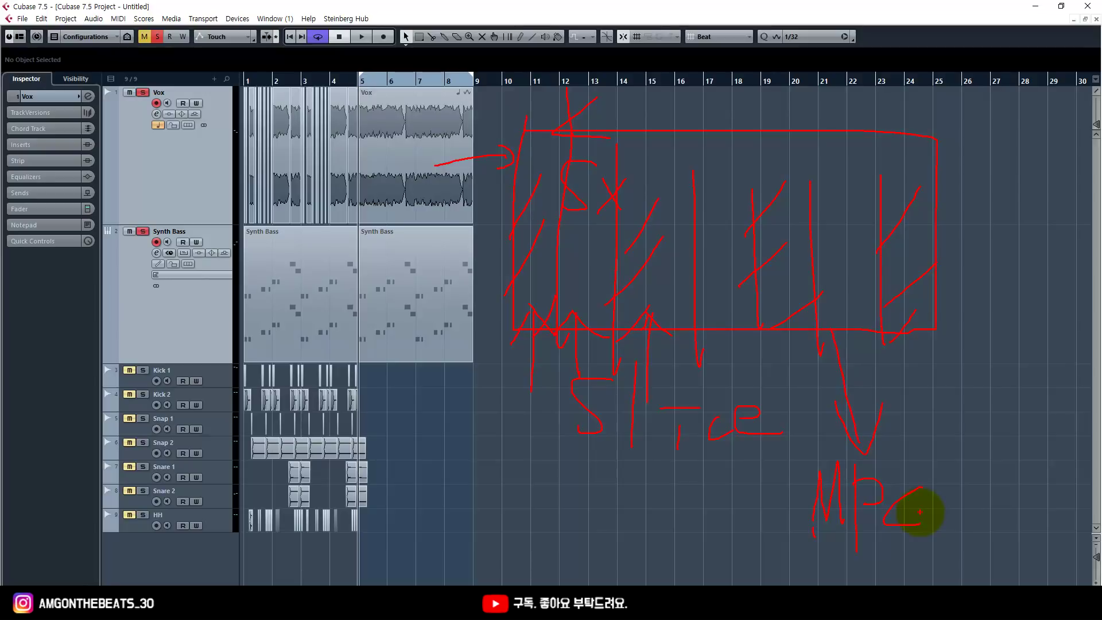
Split the uncut Vox clip at every beat from bar 5 to the last beat of bar 6.
{"action": "key", "text": "h"}
{"action": "key", "text": "h"}
{"action": "key", "text": "h"}
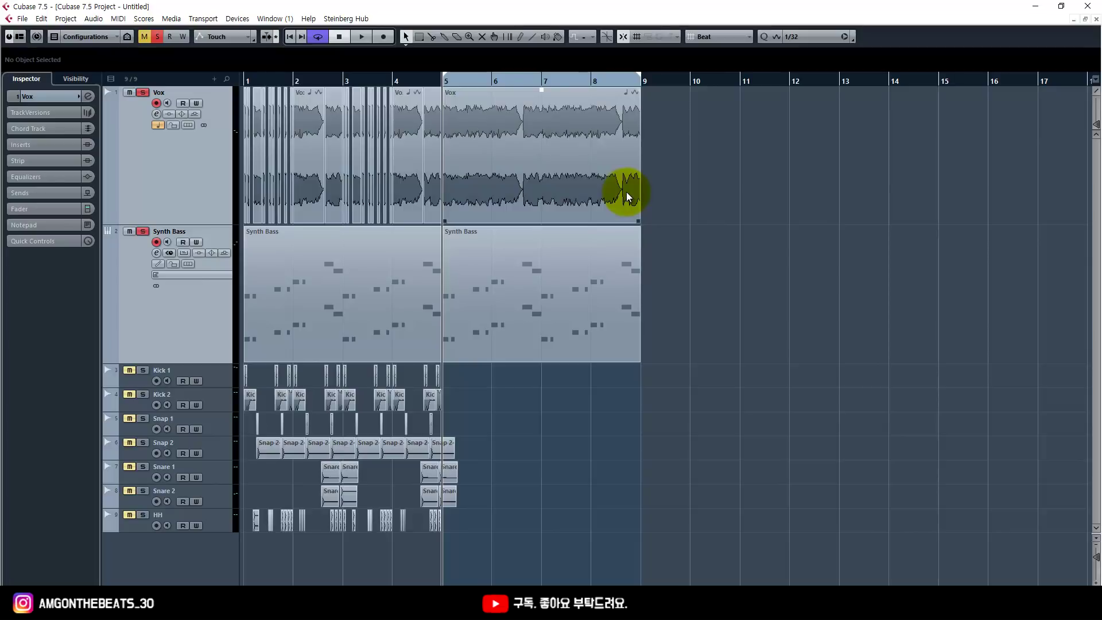
{"action": "left_click", "coordinate": [568, 183]}
{"action": "key", "text": "h"}
{"action": "key", "text": "h"}
{"action": "key", "text": "h"}
{"action": "scroll", "coordinate": [601, 224], "scroll_direction": "right", "scroll_amount": 1}
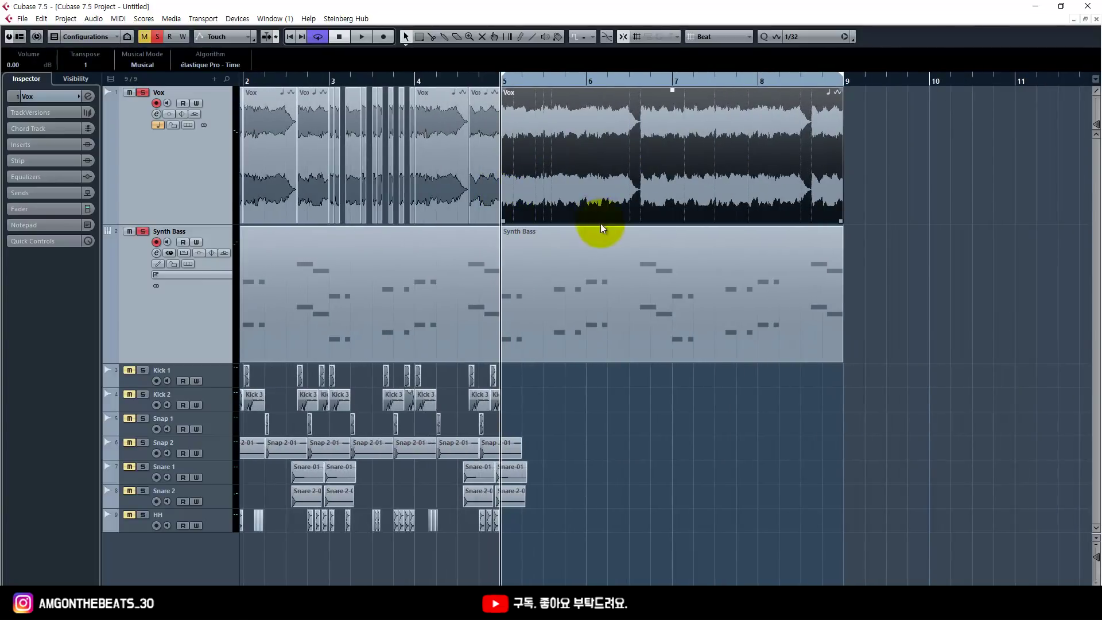
{"action": "left_click_drag", "start_coordinate": [503, 166], "coordinate": [637, 158]}
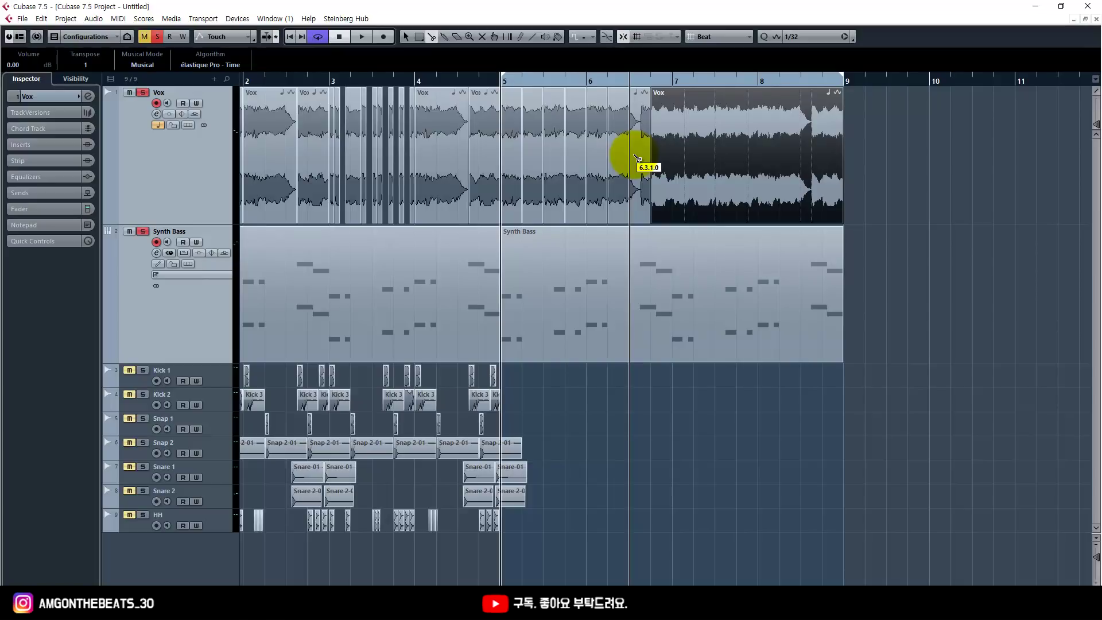
Undo the beat splits in the Vox clip, keeping only the cut at beat 2 of bar 5.
{"action": "key", "text": "1"}
{"action": "left_click", "coordinate": [632, 165]}
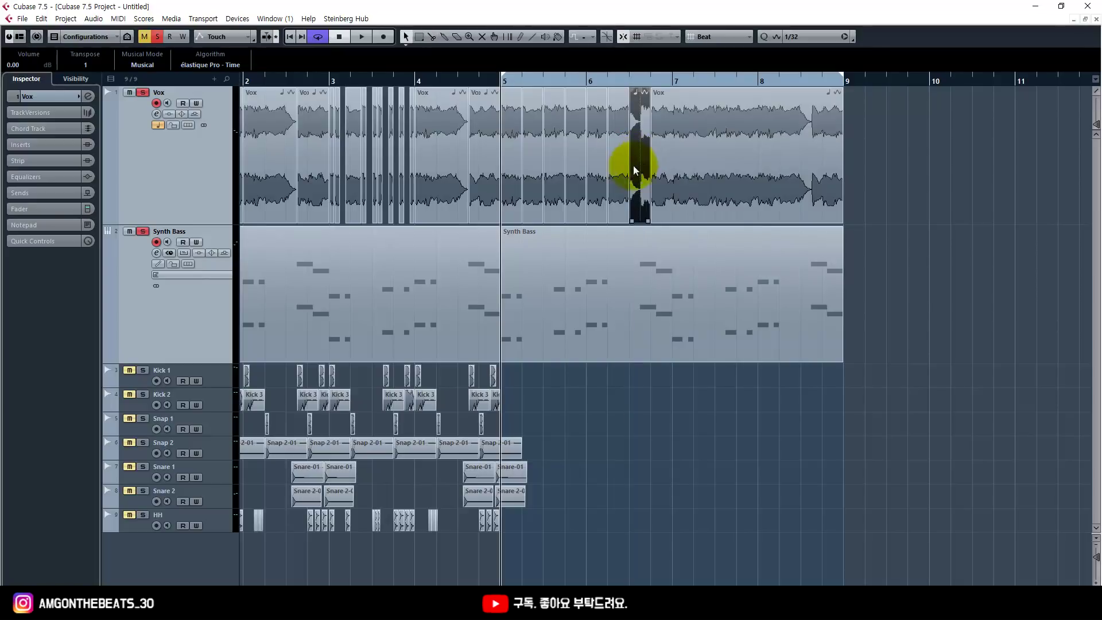
{"action": "left_click", "coordinate": [625, 172]}
{"action": "key", "text": "ctrl+z"}
{"action": "key", "text": "ctrl+z"}
{"action": "key", "text": "ctrl+z"}
{"action": "key", "text": "ctrl+z"}
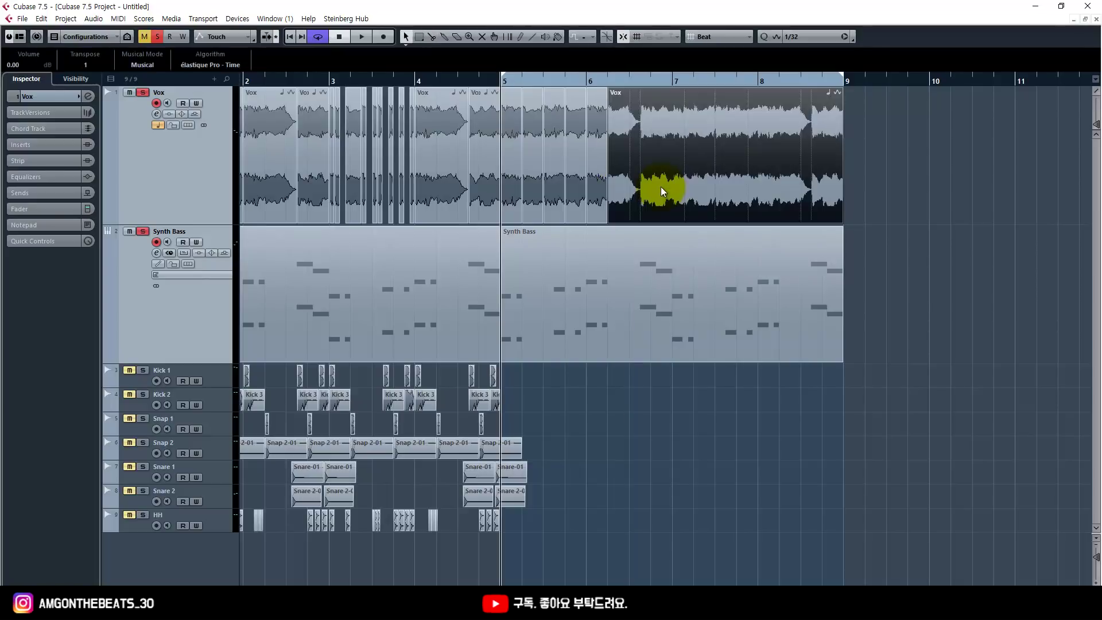
{"action": "key", "text": "ctrl+z"}
{"action": "key", "text": "ctrl+z"}
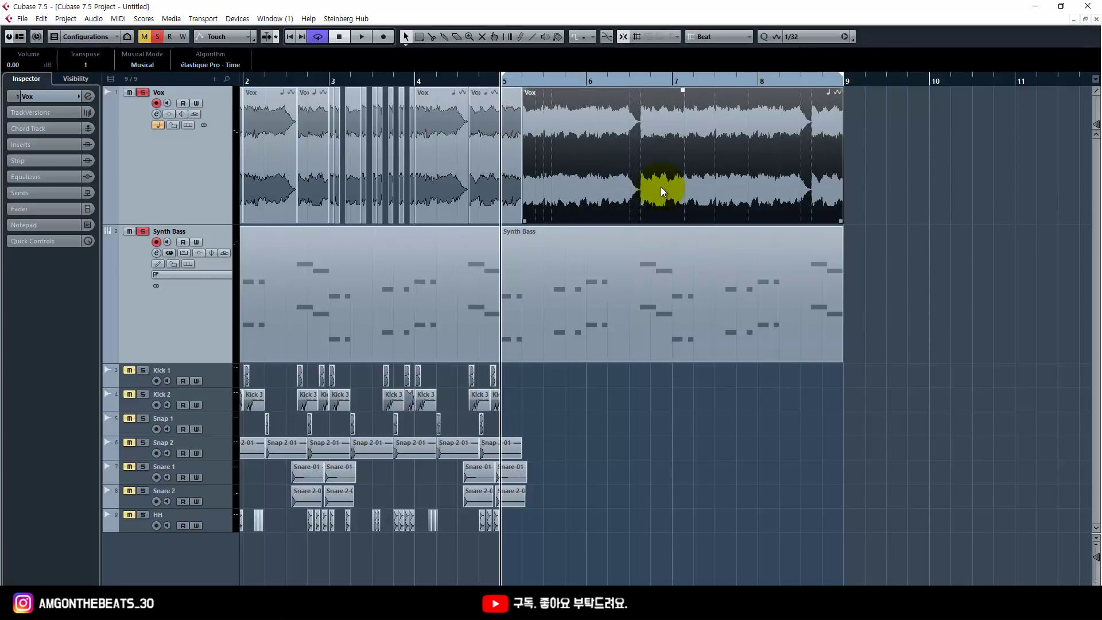
Deselect the Vox clip and play the vocal with the bass from bar 5.
{"action": "key", "text": "h"}
{"action": "scroll", "coordinate": [657, 258], "scroll_direction": "right", "scroll_amount": 3}
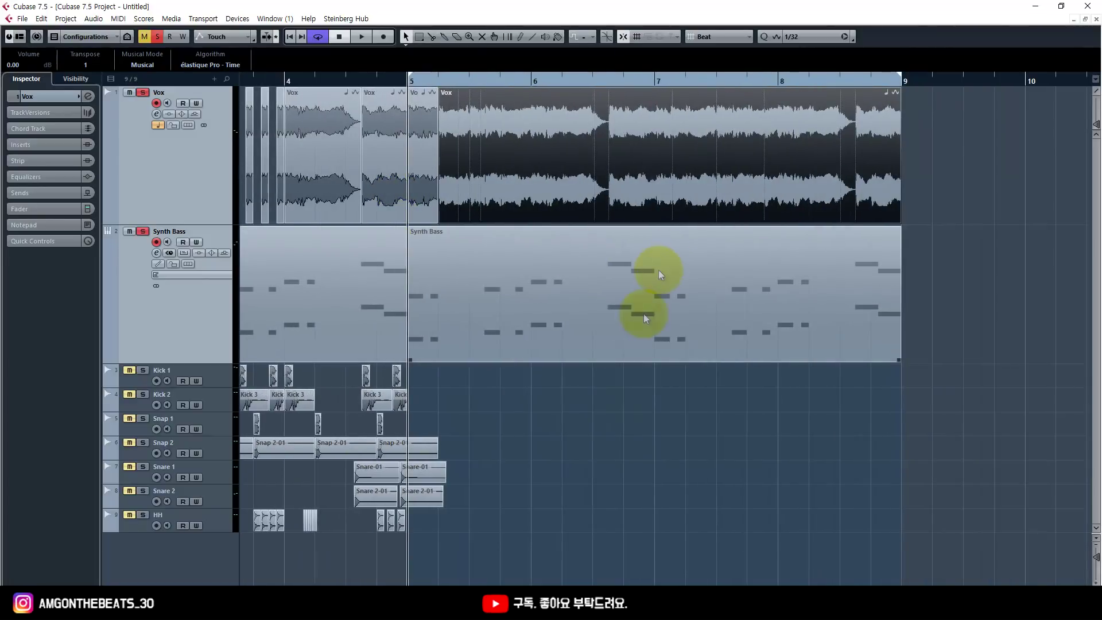
{"action": "left_click", "coordinate": [572, 410]}
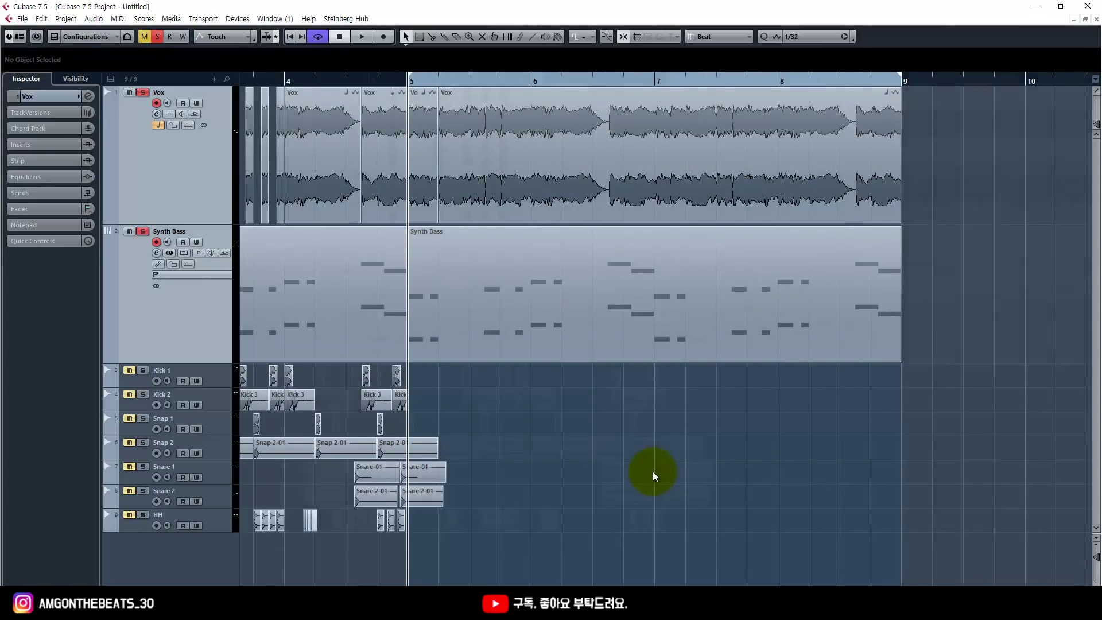
{"action": "key", "text": "h"}
{"action": "key", "text": "space"}
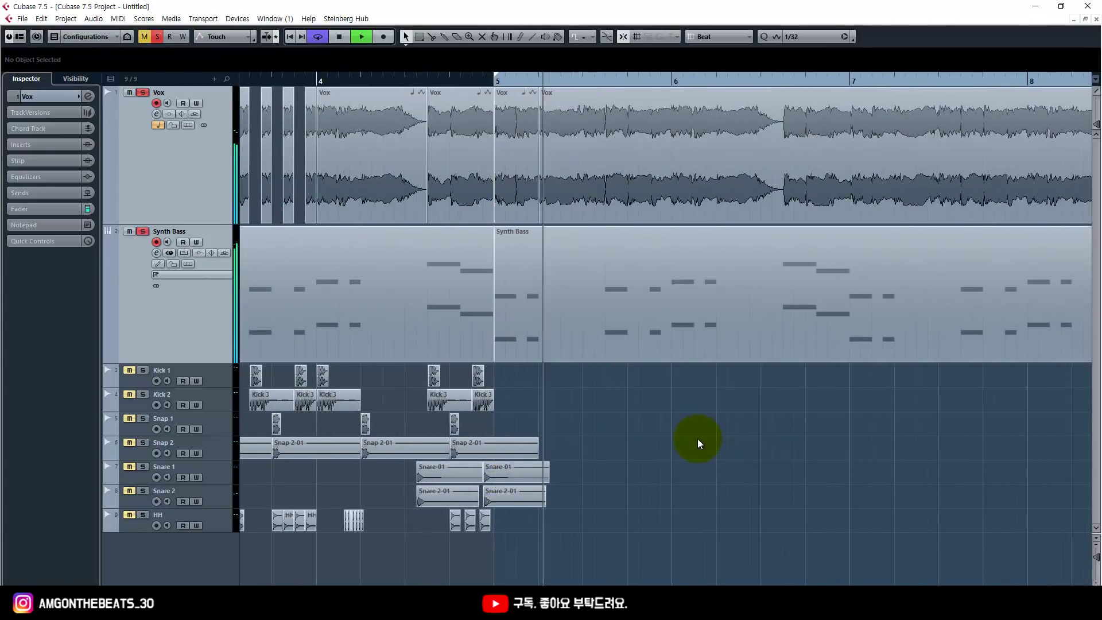
{"action": "key", "text": "space"}
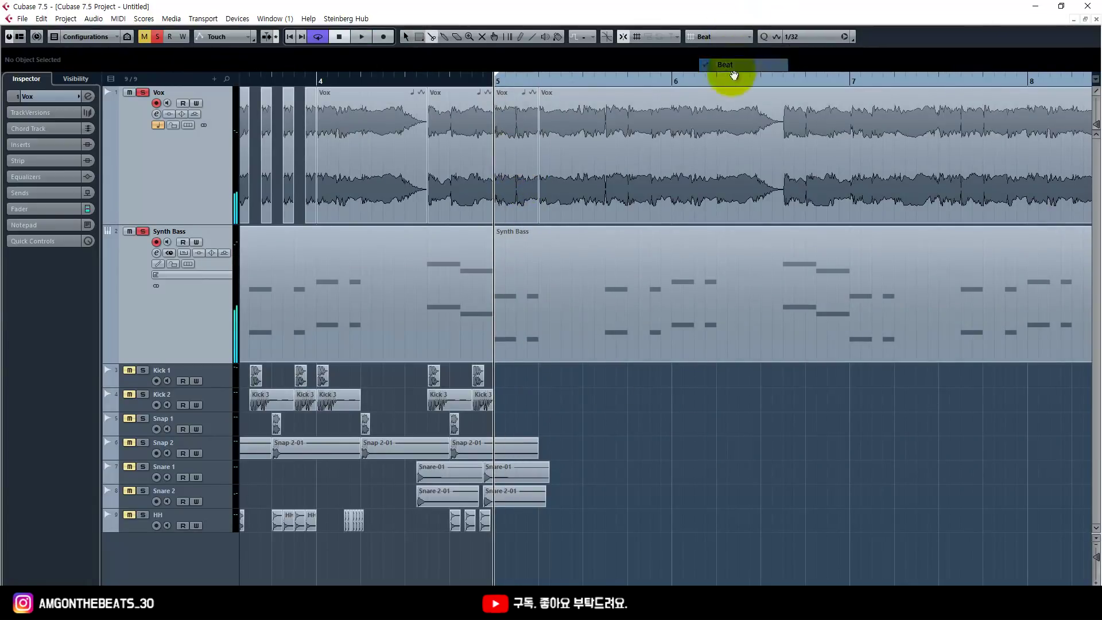
Set the grid type to Use Quantize and remove the second half of the one-beat Vox slice at bar 5.
{"action": "left_click", "coordinate": [731, 74]}
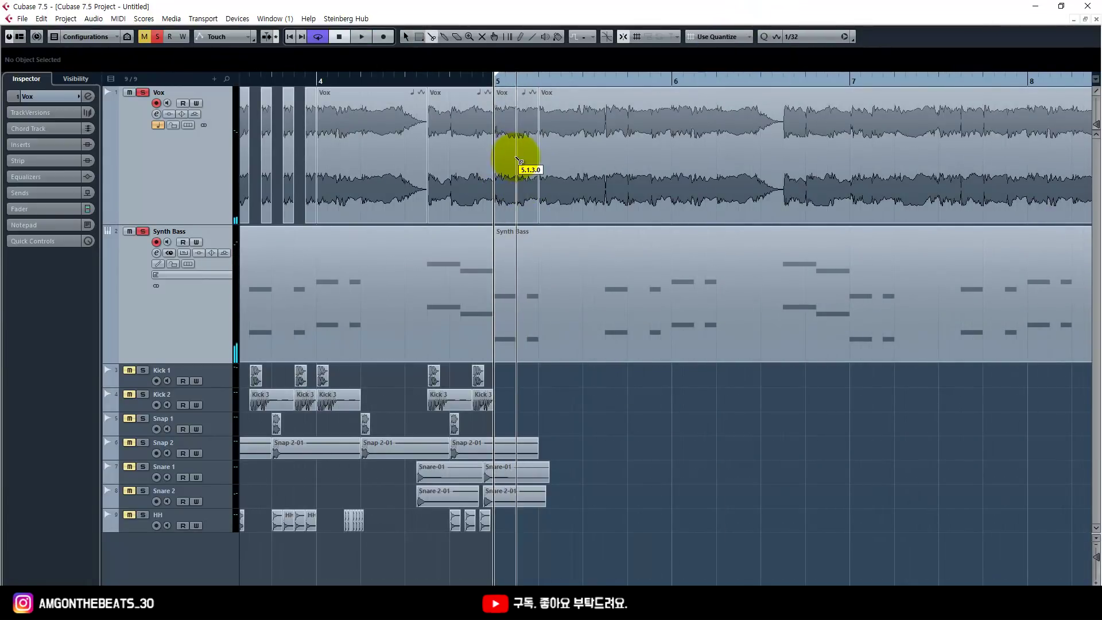
{"action": "double_click", "coordinate": [535, 157]}
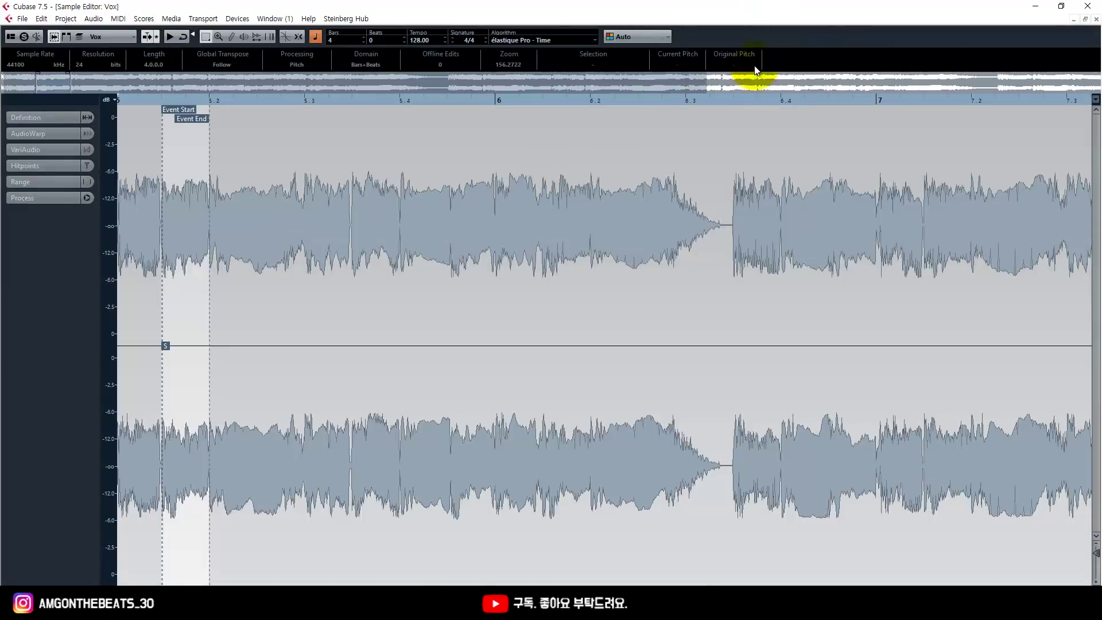
{"action": "left_click", "coordinate": [1095, 19]}
{"action": "left_click", "coordinate": [614, 120]}
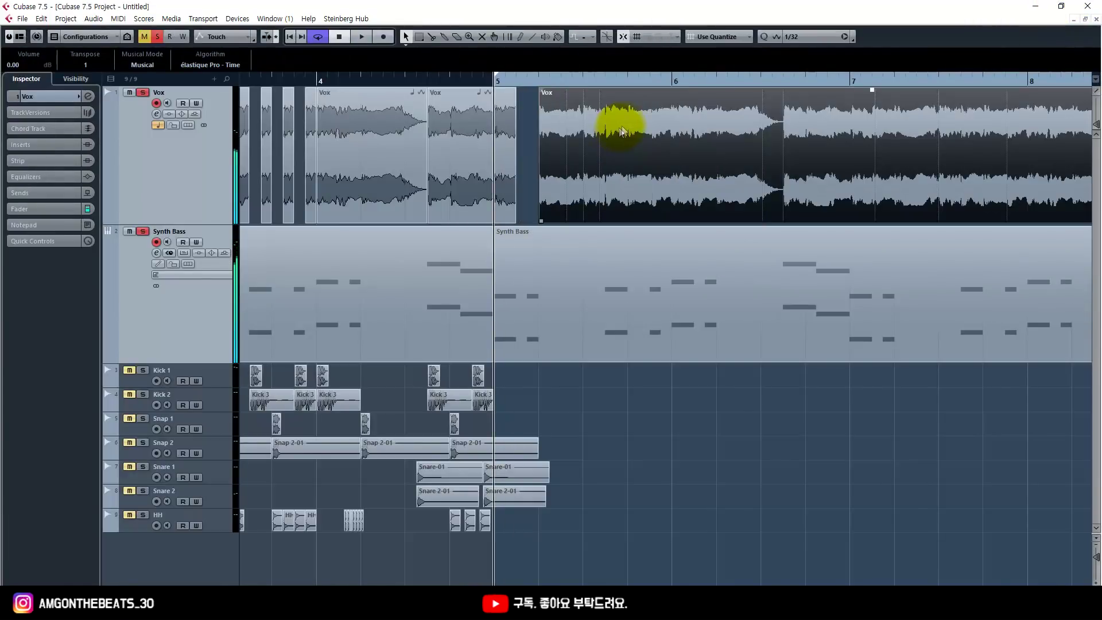
Set the quantize value to 1/16 and play the chopped vocal with the bass from bar 5.
{"action": "left_click", "coordinate": [794, 38]}
{"action": "left_click", "coordinate": [811, 102]}
{"action": "key", "text": "space"}
{"action": "key", "text": "h"}
{"action": "key", "text": "h"}
{"action": "scroll", "coordinate": [649, 275], "scroll_direction": "right", "scroll_amount": 4}
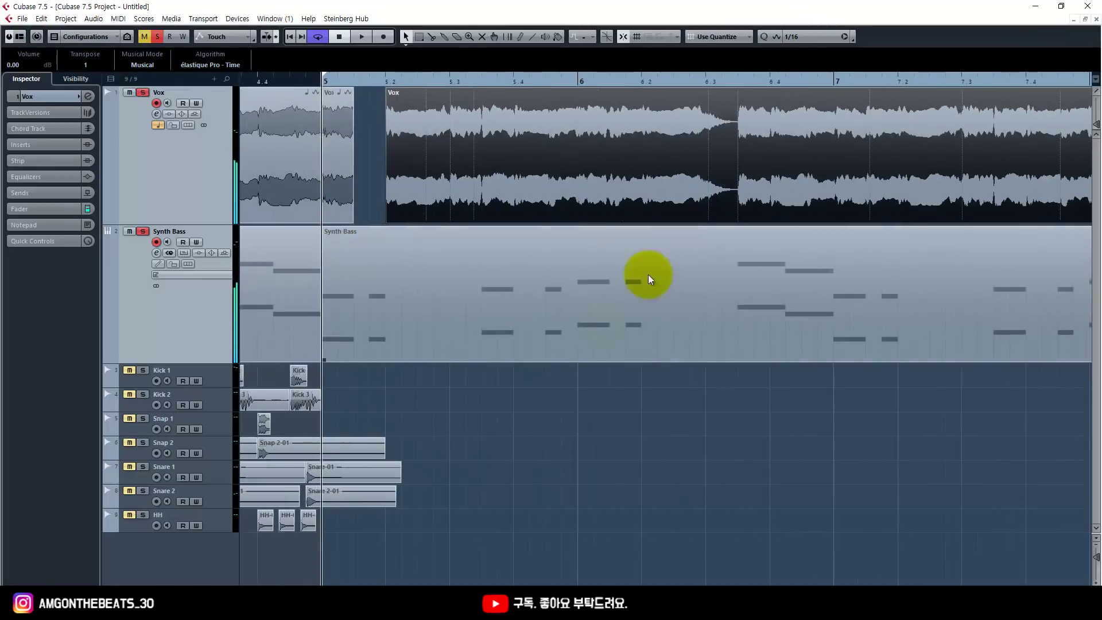
{"action": "key", "text": "F2"}
{"action": "key", "text": "F2"}
{"action": "right_click", "coordinate": [644, 394]}
{"action": "left_click", "coordinate": [623, 435]}
{"action": "key", "text": "space"}
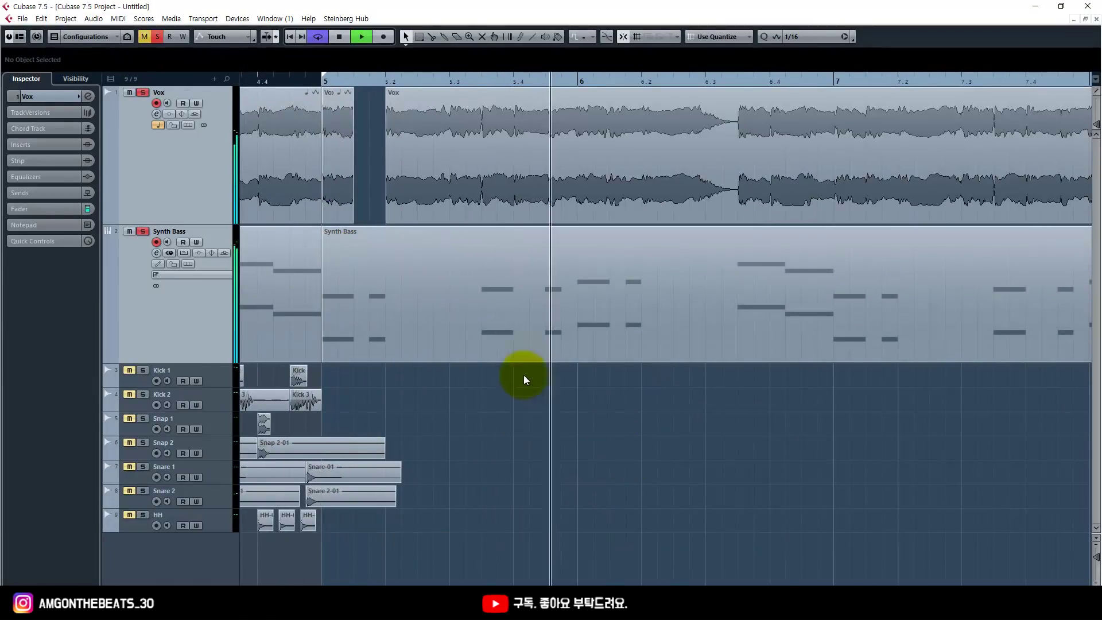
{"action": "key", "text": "space"}
{"action": "key", "text": "space"}
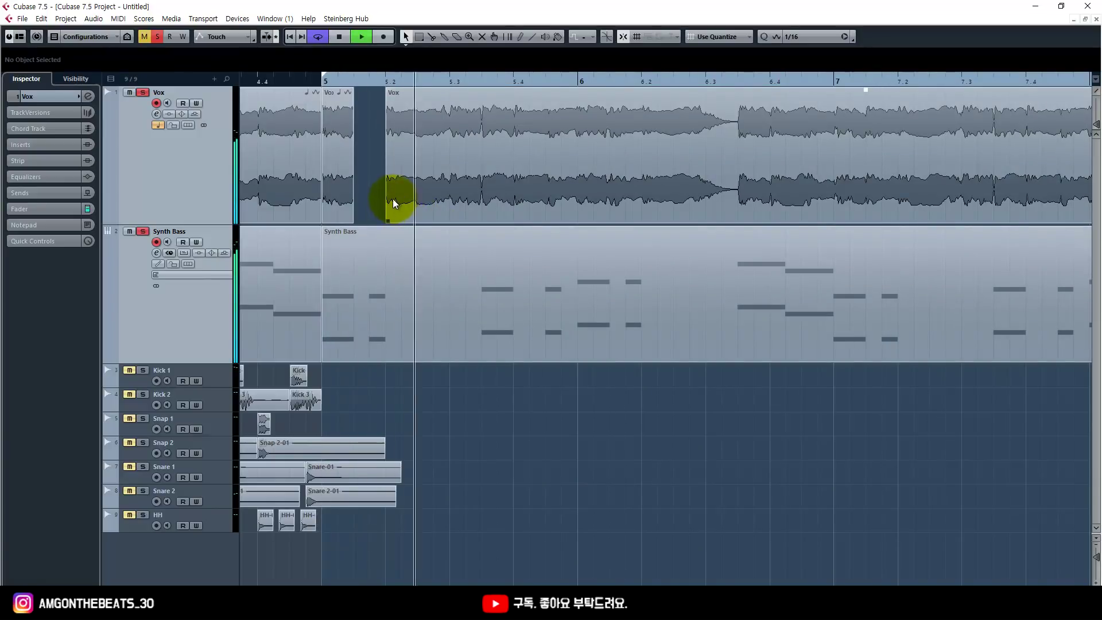
{"action": "key", "text": "space"}
Duplicate the half-beat Vox slice at bar 5 to fill the gap before beat 2.
{"action": "key", "text": "1"}
{"action": "left_click_drag", "start_coordinate": [416, 180], "coordinate": [446, 182]}
{"action": "left_click", "coordinate": [395, 191]}
{"action": "left_click", "coordinate": [343, 180]}
{"action": "key", "text": "ctrl+d"}
{"action": "left_click_drag", "start_coordinate": [375, 181], "coordinate": [432, 181]}
Play the start of bar 5 repeatedly to audition the duplicated Vox slice against the bass.
{"action": "key", "text": "space"}
{"action": "key", "text": "space"}
{"action": "key", "text": "space"}
{"action": "key", "text": "space"}
{"action": "key", "text": "space"}
{"action": "key", "text": "space"}
{"action": "key", "text": "space"}
{"action": "key", "text": "space"}
{"action": "left_click", "coordinate": [417, 180]}
{"action": "key", "text": "space"}
Shift the duplicated Vox slice a sixteenth earlier, shorten it to a sixteenth note, and play the result.
{"action": "left_click_drag", "start_coordinate": [368, 220], "coordinate": [381, 217]}
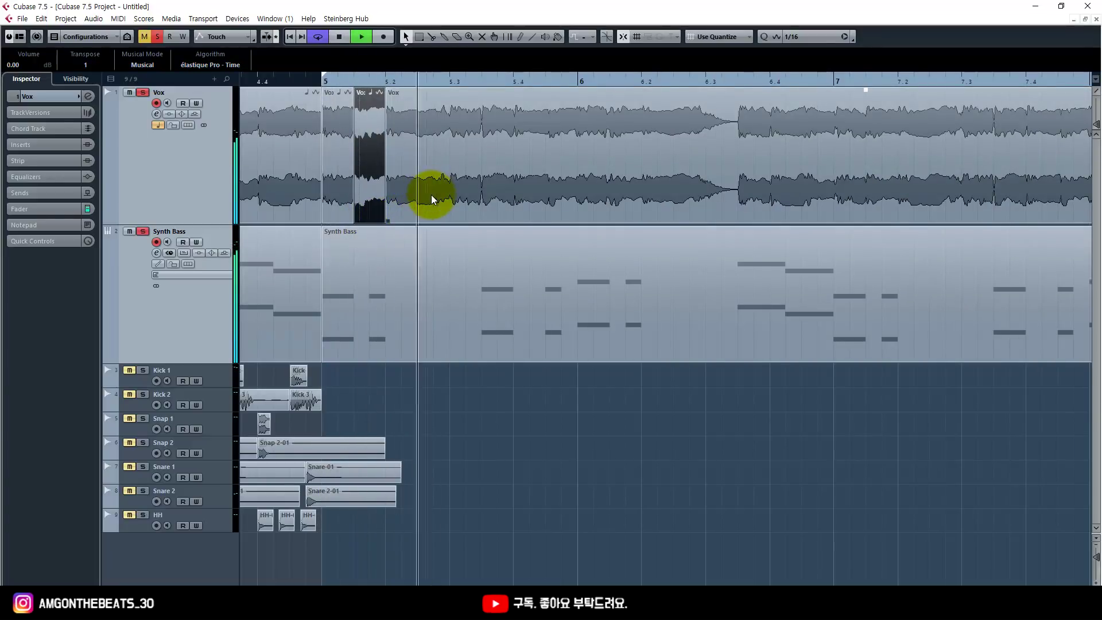
{"action": "key", "text": "space"}
{"action": "key", "text": "g"}
{"action": "key", "text": "g"}
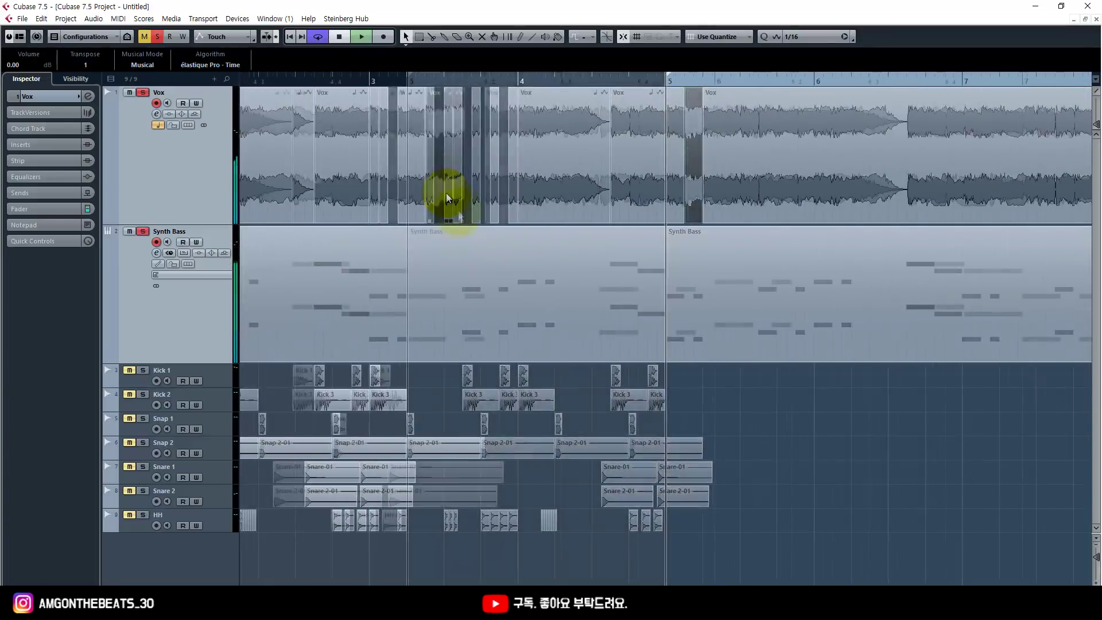
{"action": "key", "text": "space"}
{"action": "key", "text": "space"}
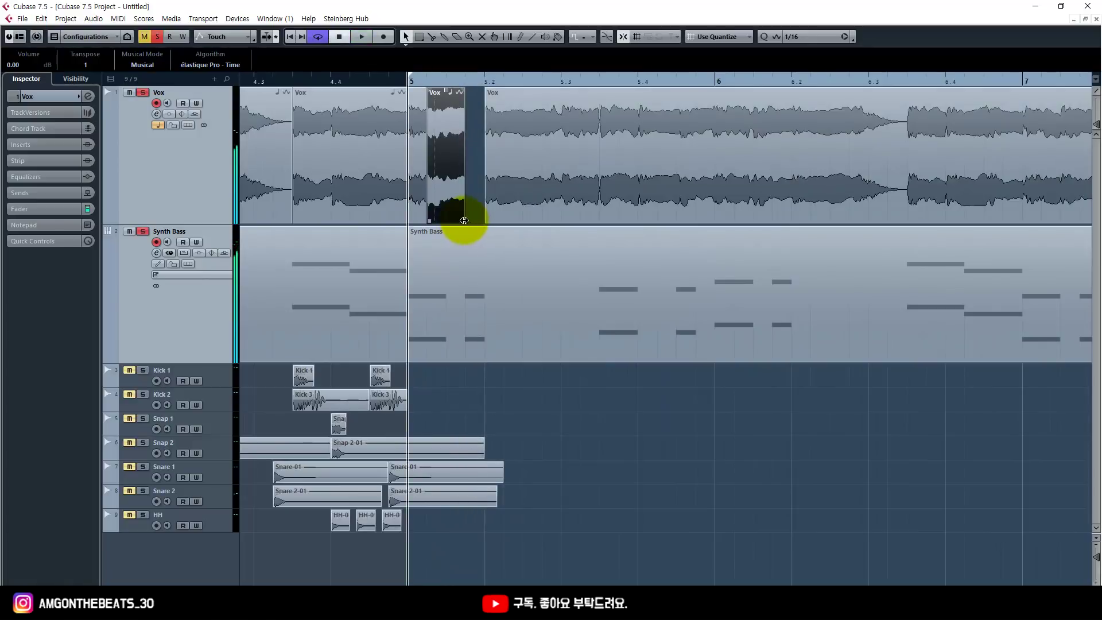
{"action": "left_click_drag", "start_coordinate": [463, 223], "coordinate": [443, 216]}
{"action": "key", "text": "space"}
{"action": "key", "text": "space"}
Split a one-beat slice off the uncut Vox clip at 5.3, move it a sixteenth earlier, and play it.
{"action": "left_click_drag", "start_coordinate": [518, 197], "coordinate": [596, 173]}
{"action": "key", "text": "space"}
{"action": "left_click", "coordinate": [539, 181], "text": "alt"}
{"action": "key", "text": "space"}
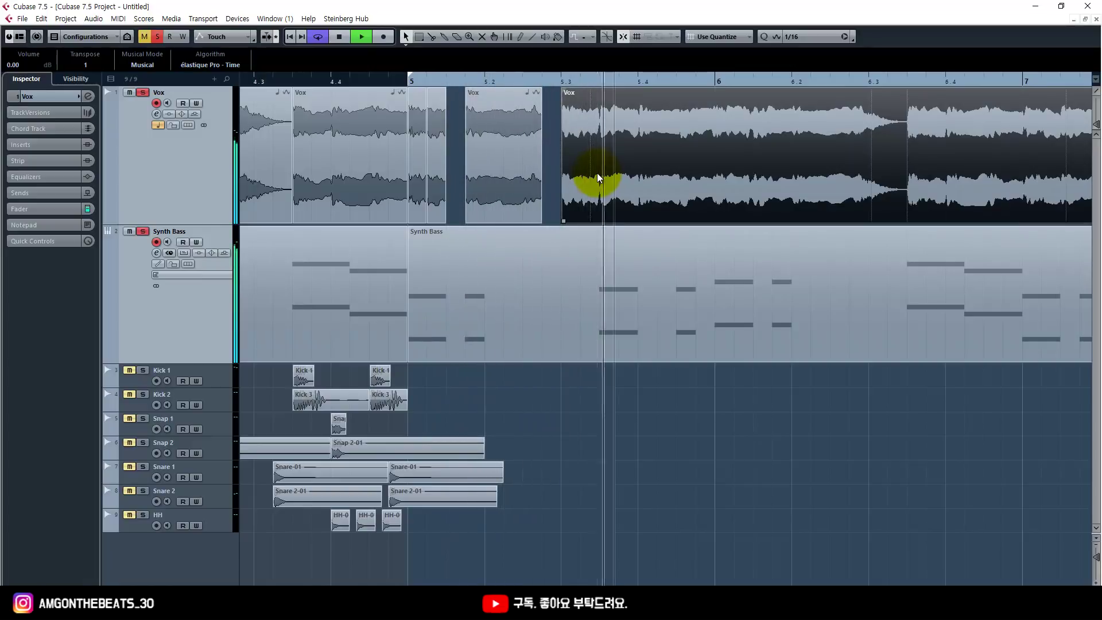
{"action": "key", "text": "space"}
{"action": "key", "text": "space"}
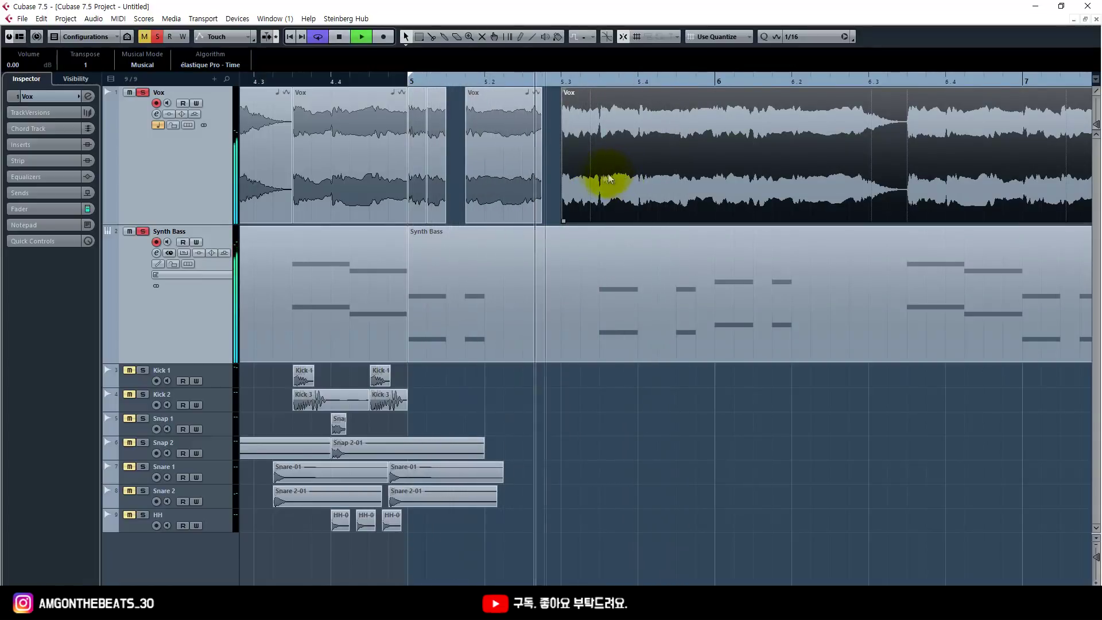
{"action": "left_click", "coordinate": [539, 202]}
{"action": "key", "text": "space"}
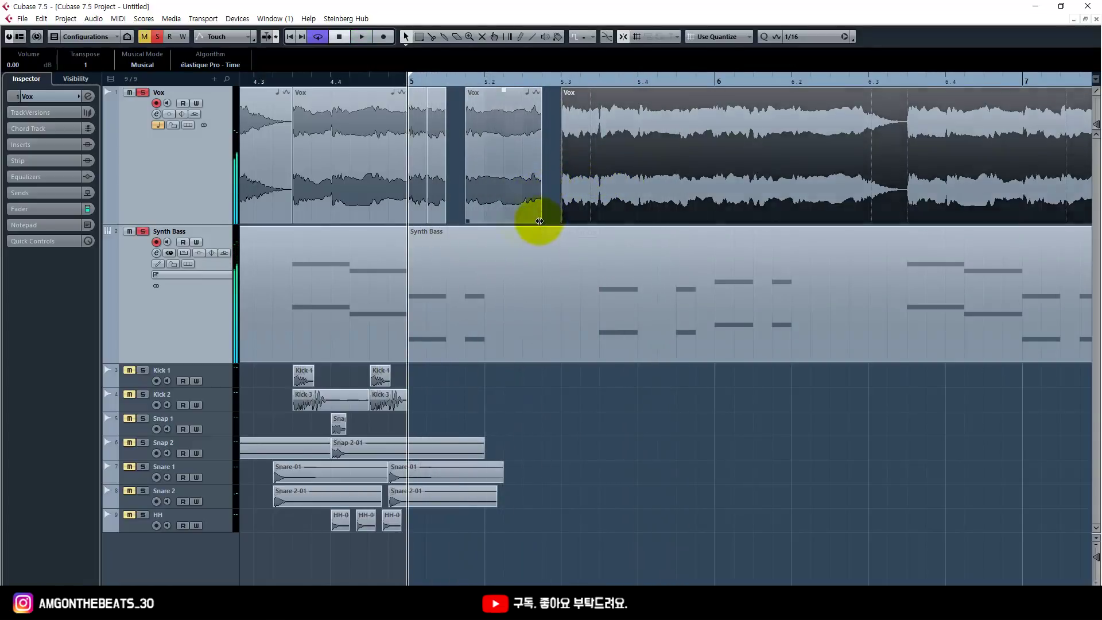
Split the moved Vox slice at 5.2, trim the second piece's start by a sixteenth, and play it.
{"action": "left_click", "coordinate": [485, 220], "text": "alt"}
{"action": "left_click_drag", "start_coordinate": [486, 221], "coordinate": [504, 221]}
{"action": "key", "text": "space"}
{"action": "left_click", "coordinate": [553, 207]}
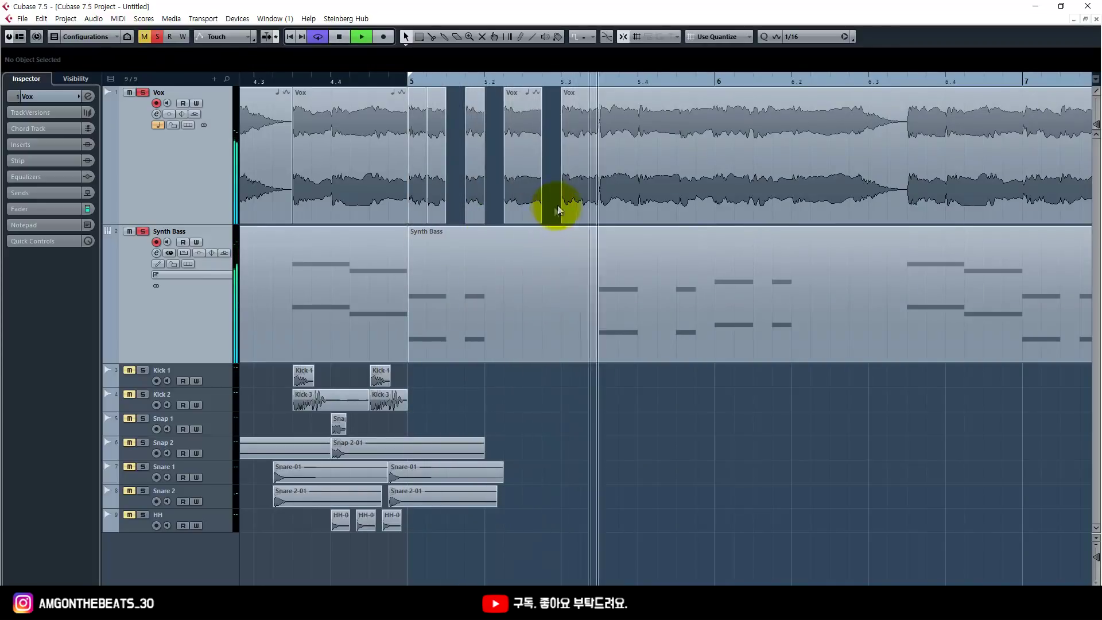
Split the uncut Vox clip midway through beat 3 and at 5.4, and shorten the slice just before 5.3.
{"action": "left_click", "coordinate": [606, 205], "text": "alt"}
{"action": "left_click", "coordinate": [639, 203], "text": "alt"}
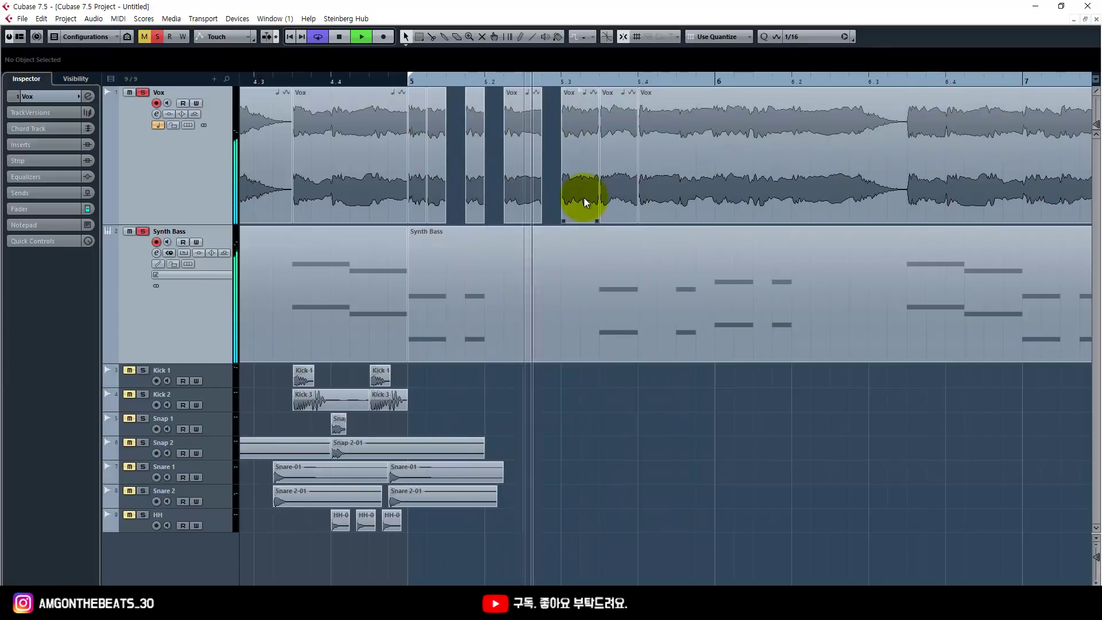
{"action": "mouse_move", "coordinate": [584, 197]}
{"action": "left_mouse_down"}
{"action": "mouse_move", "coordinate": [565, 199]}
{"action": "mouse_move", "coordinate": [595, 202]}
{"action": "left_mouse_up"}
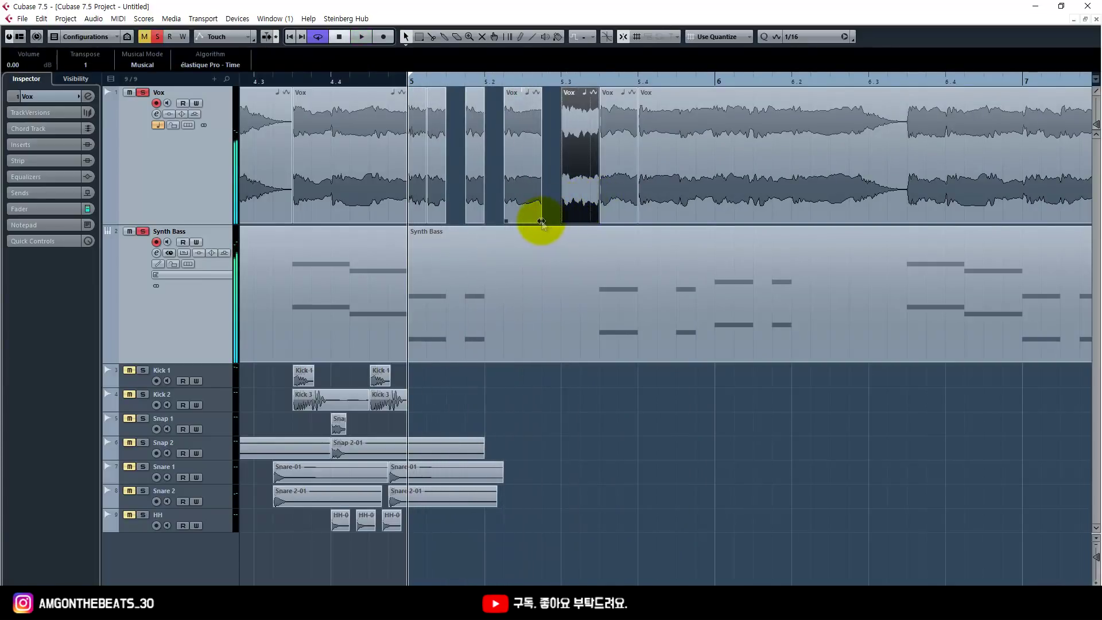
{"action": "left_click", "coordinate": [525, 215]}
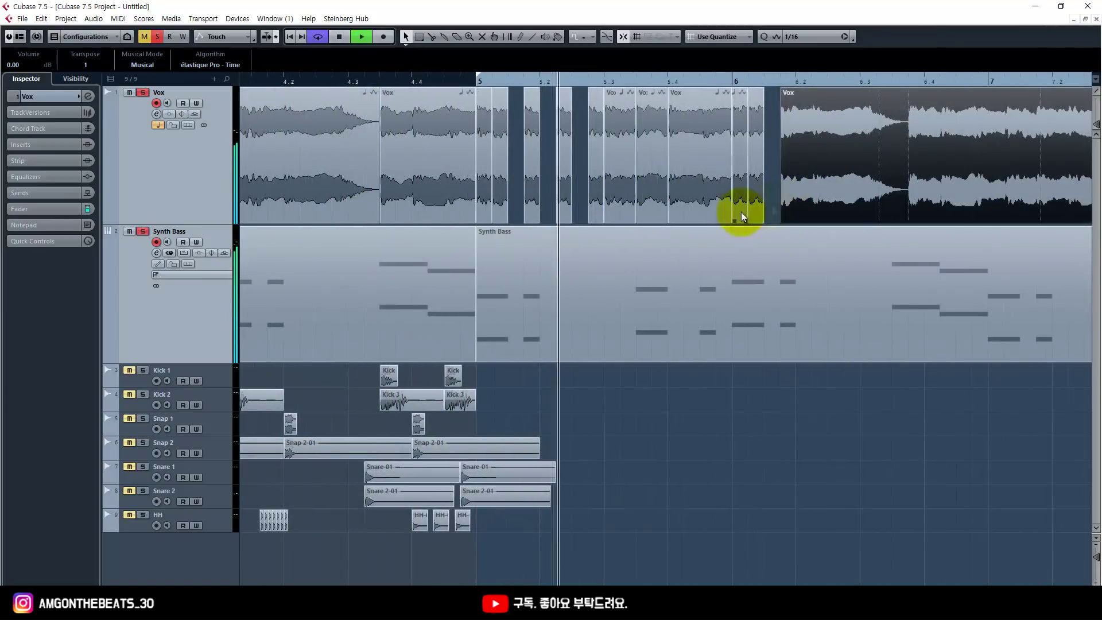
Play from just before bar 6 and split the uncut Vox clip at 6.2.
{"action": "scroll", "coordinate": [740, 213], "scroll_direction": "right", "scroll_amount": 2}
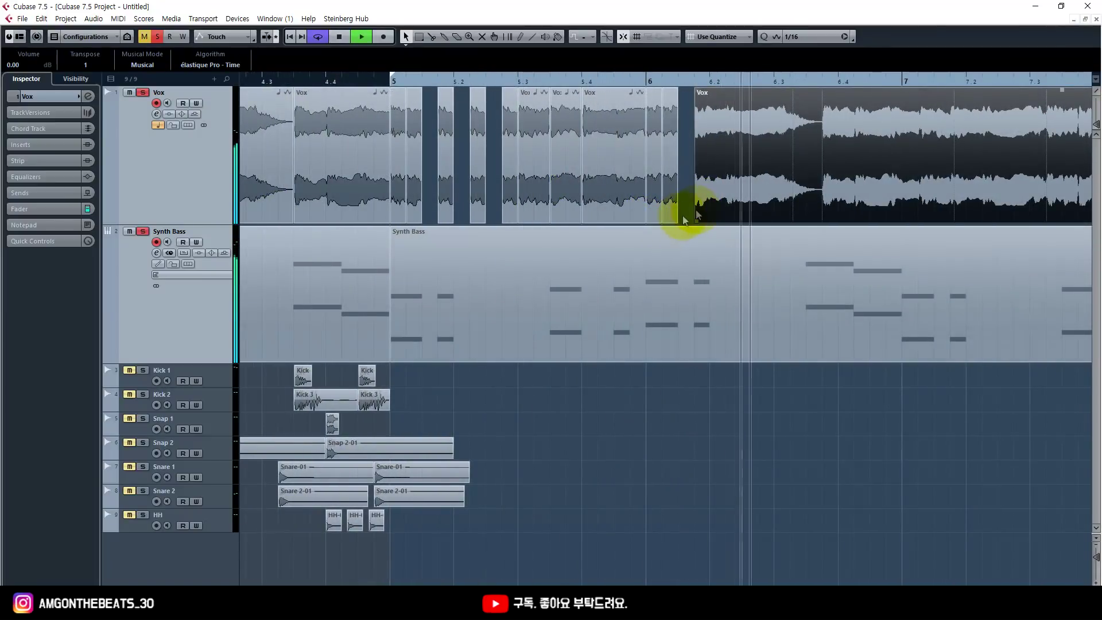
{"action": "left_click", "coordinate": [643, 80]}
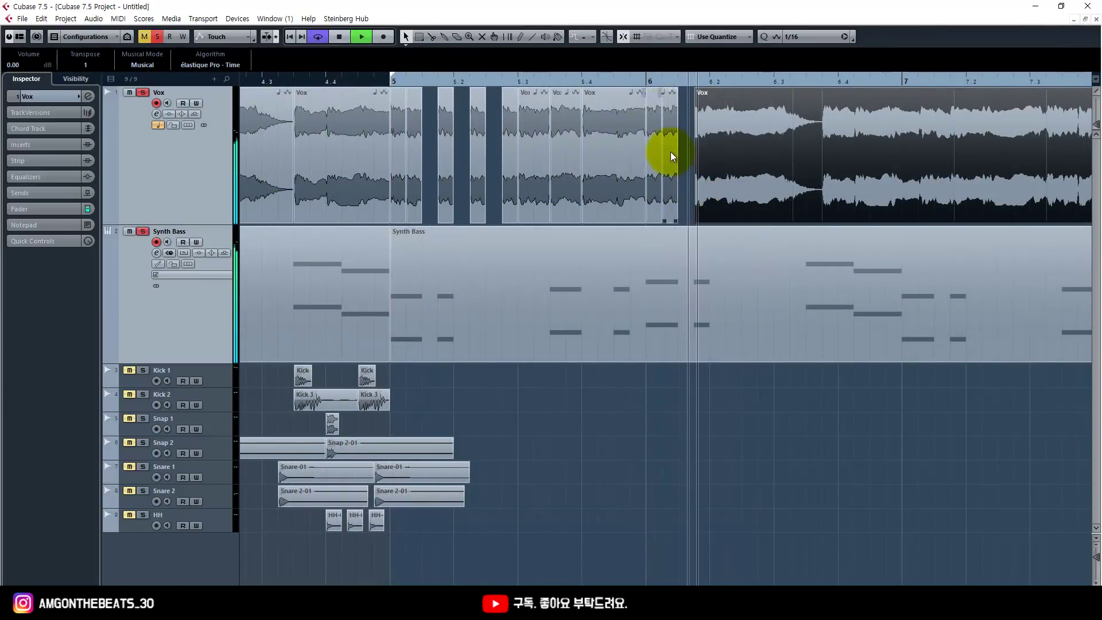
{"action": "key", "text": "3"}
{"action": "left_click", "coordinate": [707, 148]}
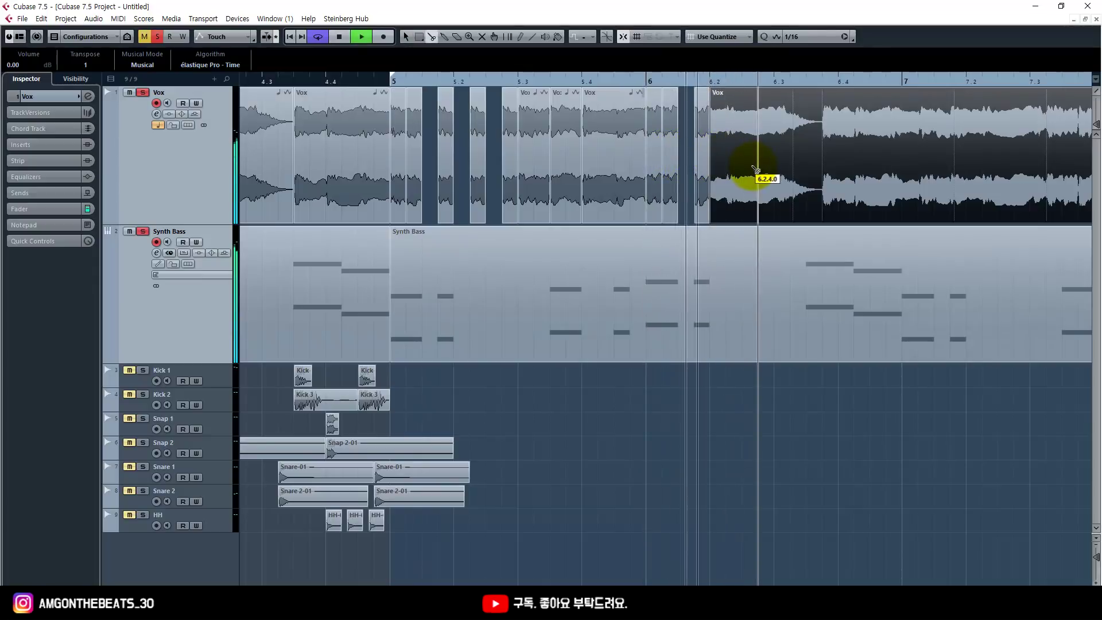
Cut out the sixteenth after 6.2 on Vox, move the remaining clip a sixteenth earlier, and play it.
{"action": "key", "text": "space"}
{"action": "left_click", "coordinate": [718, 151]}
{"action": "key", "text": "Delete"}
{"action": "left_click_drag", "start_coordinate": [747, 151], "coordinate": [729, 151]}
{"action": "key", "text": "space"}
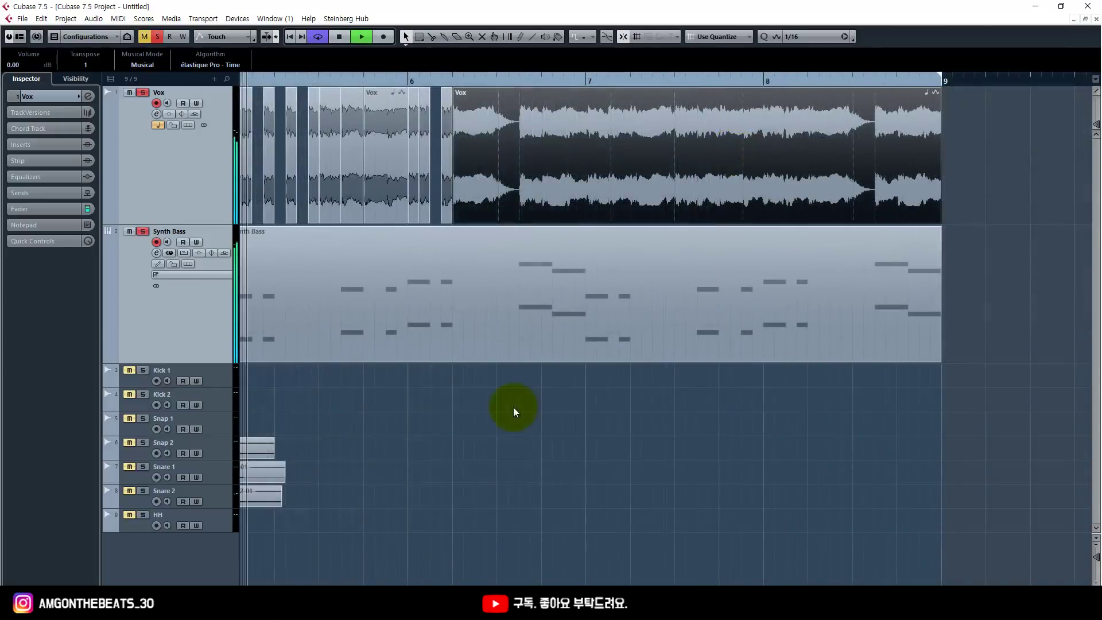
Listen to the rearranged Vox slices against the Synth Bass from bar 5.
{"action": "key", "text": "g"}
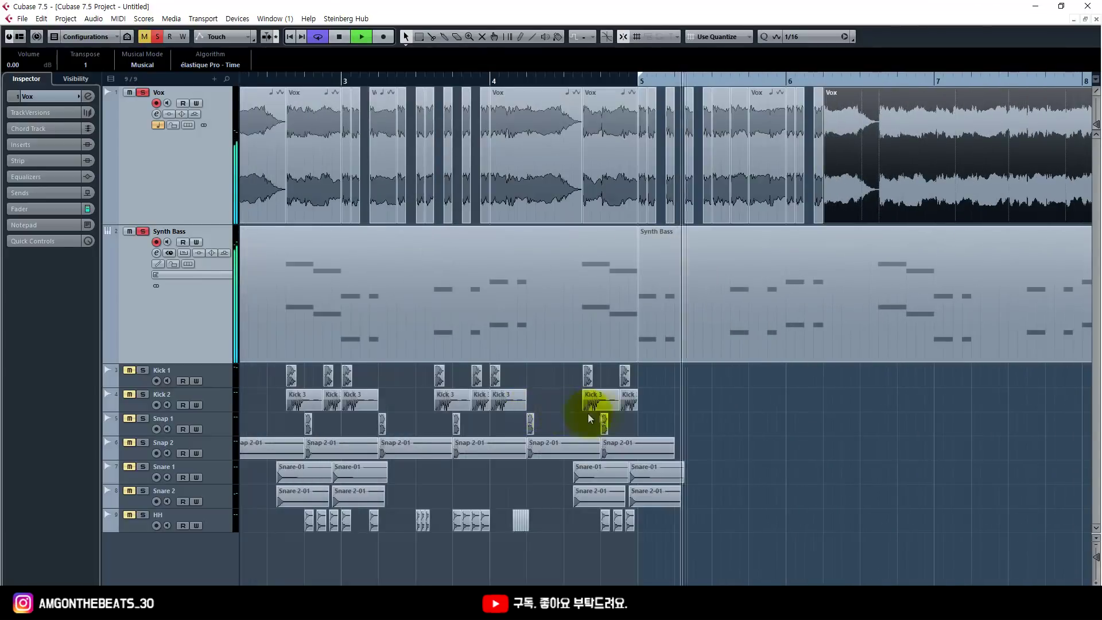
{"action": "key", "text": "h"}
{"action": "key", "text": "h"}
{"action": "key", "text": "h"}
{"action": "key", "text": "h"}
{"action": "key", "text": "h"}
{"action": "key", "text": "h"}
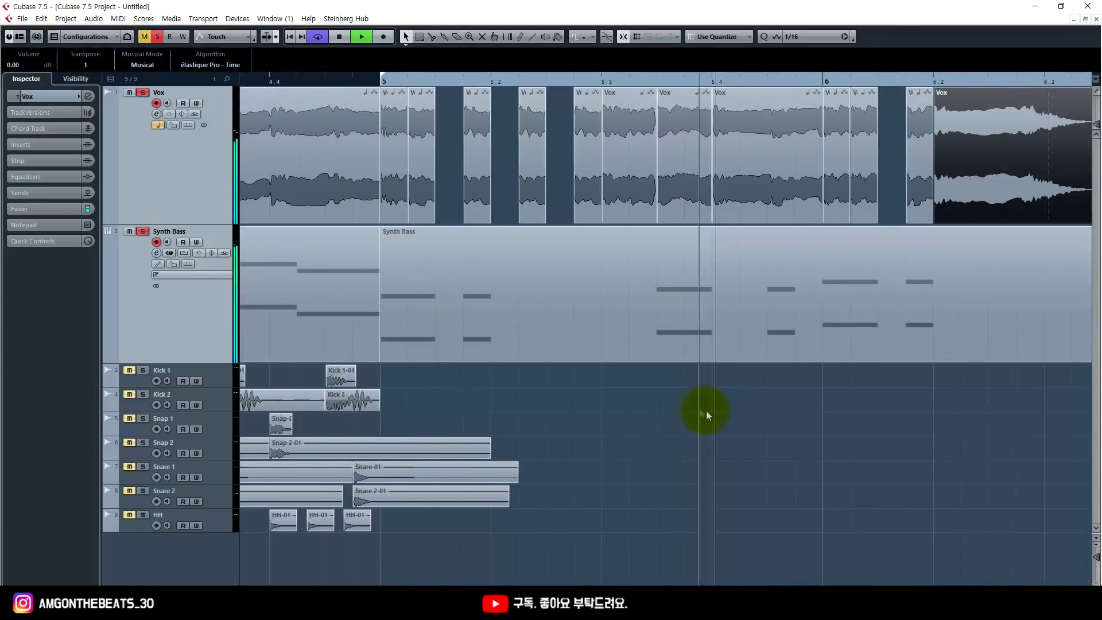
{"action": "left_click", "coordinate": [645, 402]}
{"action": "key", "text": "g"}
{"action": "key", "text": "g"}
{"action": "key", "text": "space"}
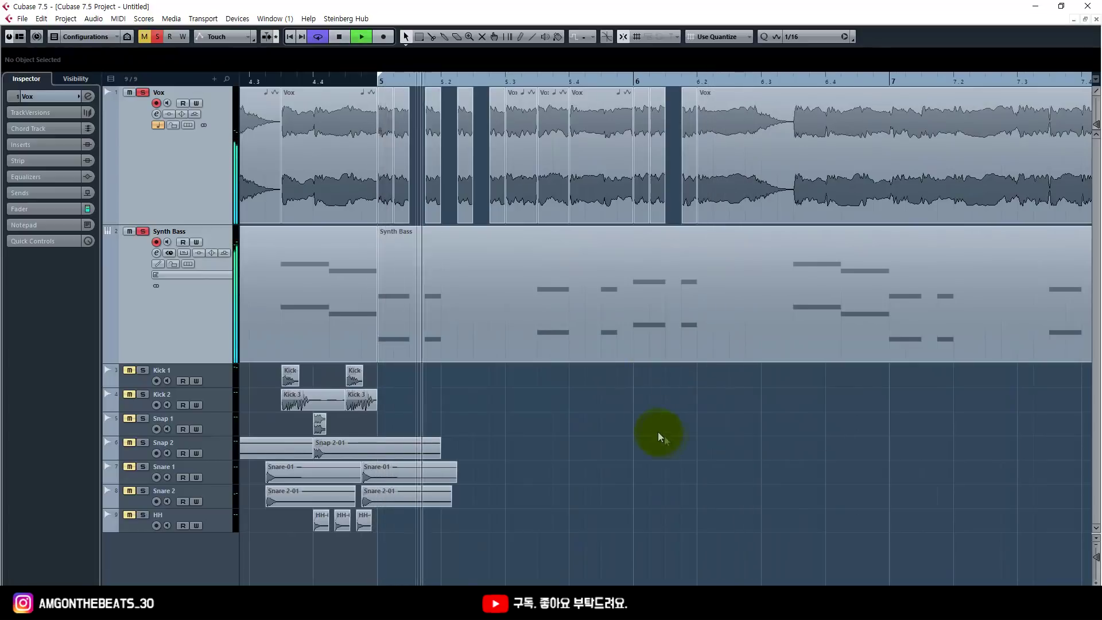
{"action": "key", "text": "space"}
Try bar 5 without the sixteenth-note Vox slice just before 5.3, play it, and undo the deletion.
{"action": "left_click", "coordinate": [469, 214]}
{"action": "left_click", "coordinate": [493, 205]}
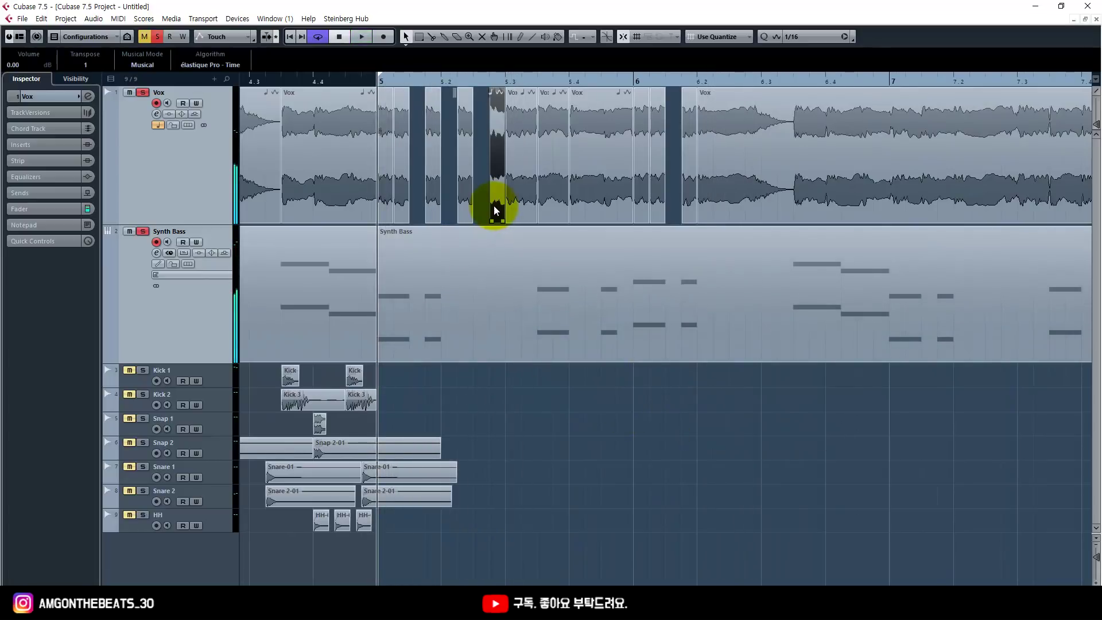
{"action": "key", "text": "Delete"}
{"action": "key", "text": "space"}
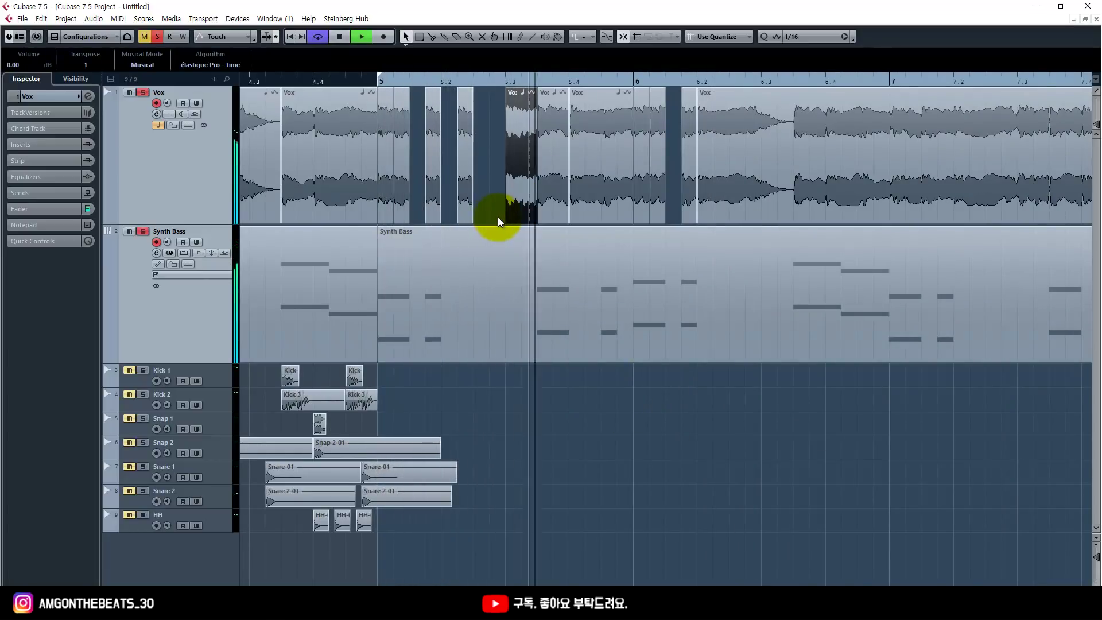
{"action": "key", "text": "space"}
{"action": "key", "text": "ctrl+z"}
Try bar 5 without the sixteenth-note Vox slice shortly after 5.2, play it, and undo the deletion.
{"action": "left_click", "coordinate": [467, 208]}
{"action": "key", "text": "Delete"}
{"action": "key", "text": "space"}
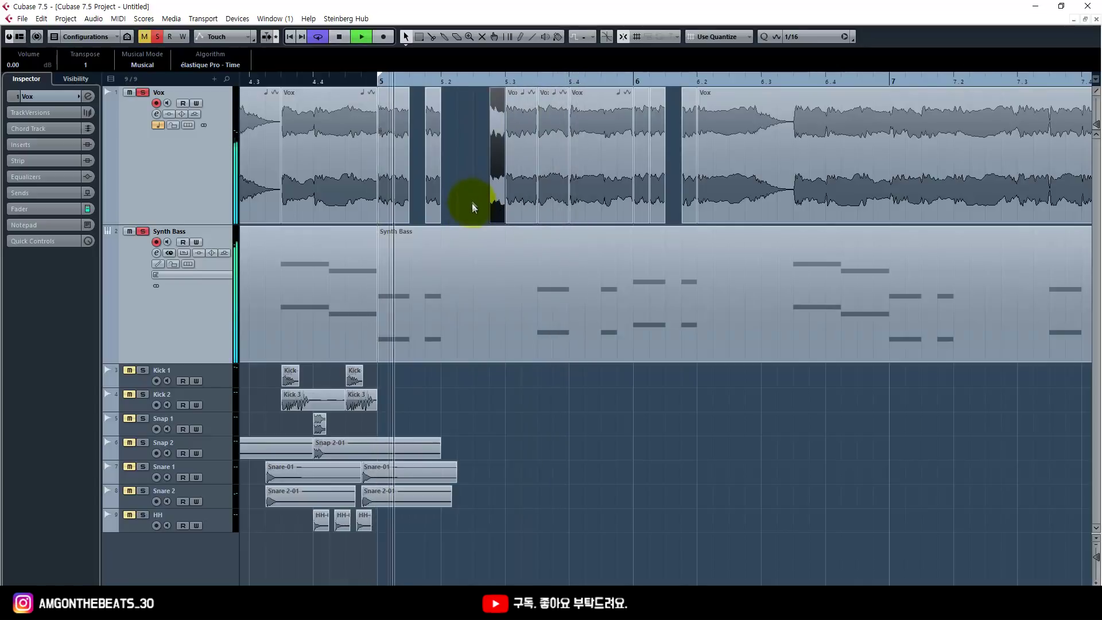
{"action": "key", "text": "ctrl+z"}
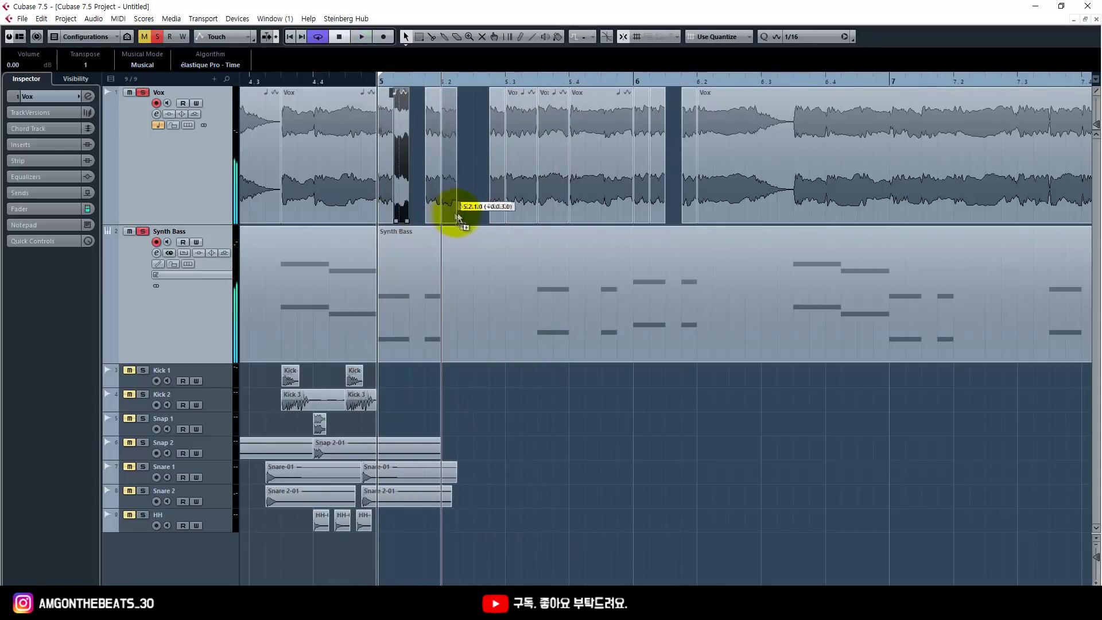
Play the Vox and Synth Bass from bar 5 through bar 6 with nothing selected.
{"action": "key", "text": "space"}
{"action": "left_click", "coordinate": [574, 424]}
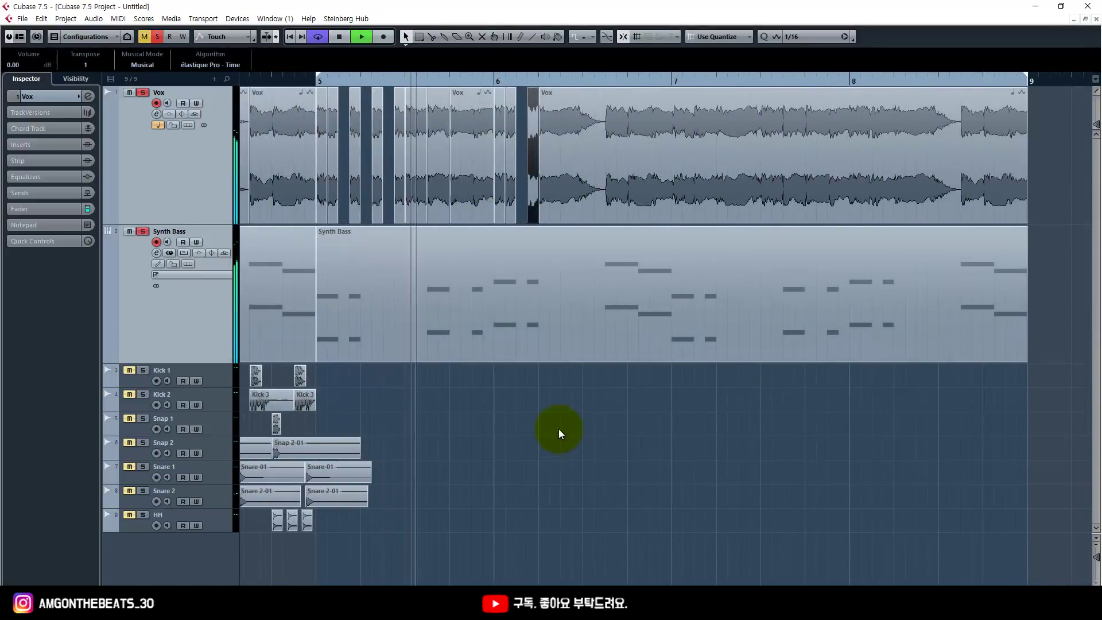
{"action": "left_click", "coordinate": [541, 419]}
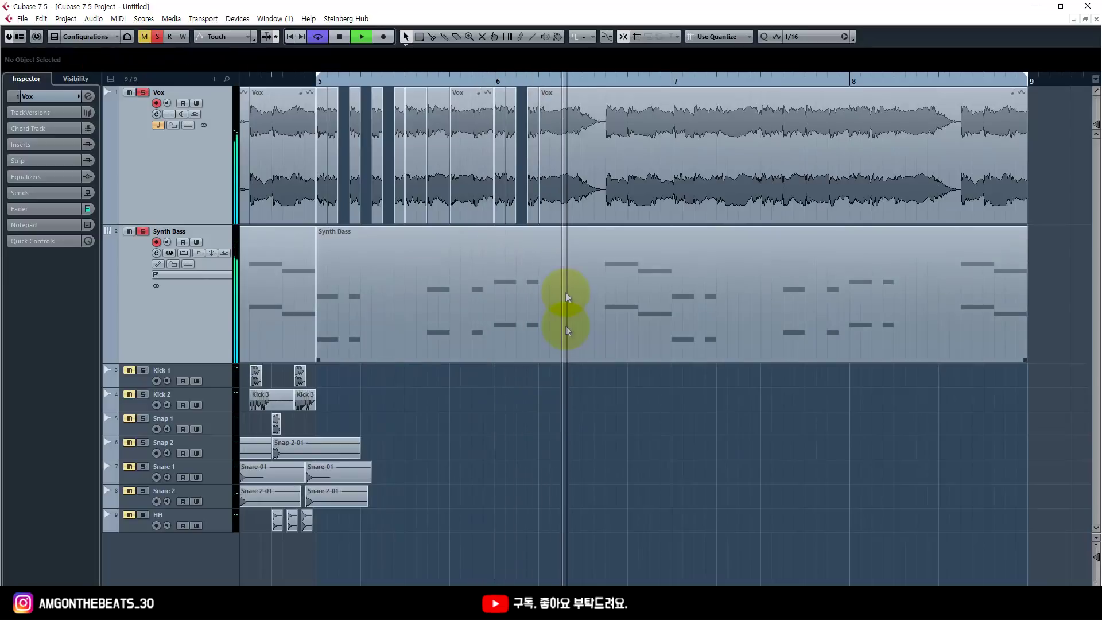
{"action": "key", "text": "space"}
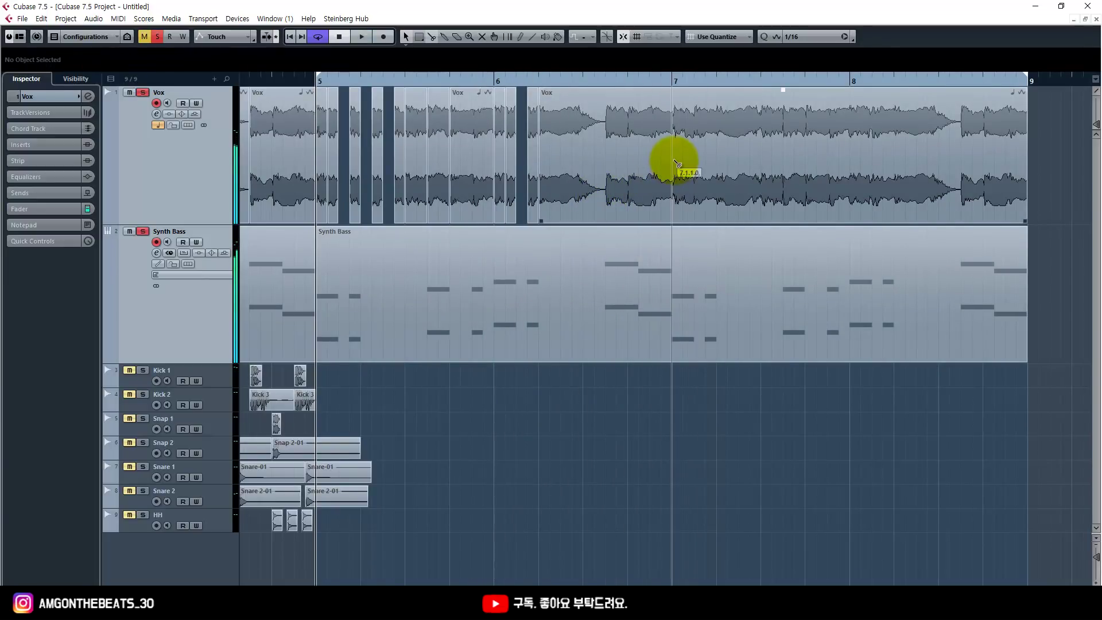
Split the uncut Vox clip at bar 7 and midway through beat 3 of bar 8, and delete the section between.
{"action": "left_click", "coordinate": [684, 157]}
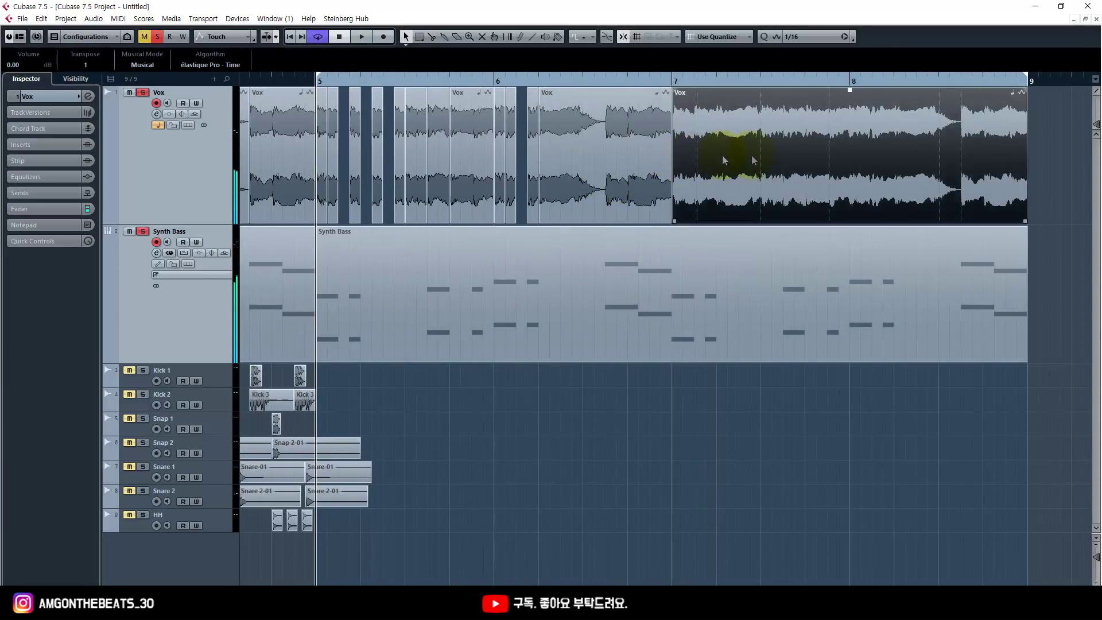
{"action": "left_click", "coordinate": [959, 169], "text": "alt"}
{"action": "left_click", "coordinate": [908, 161]}
{"action": "key", "text": "Delete"}
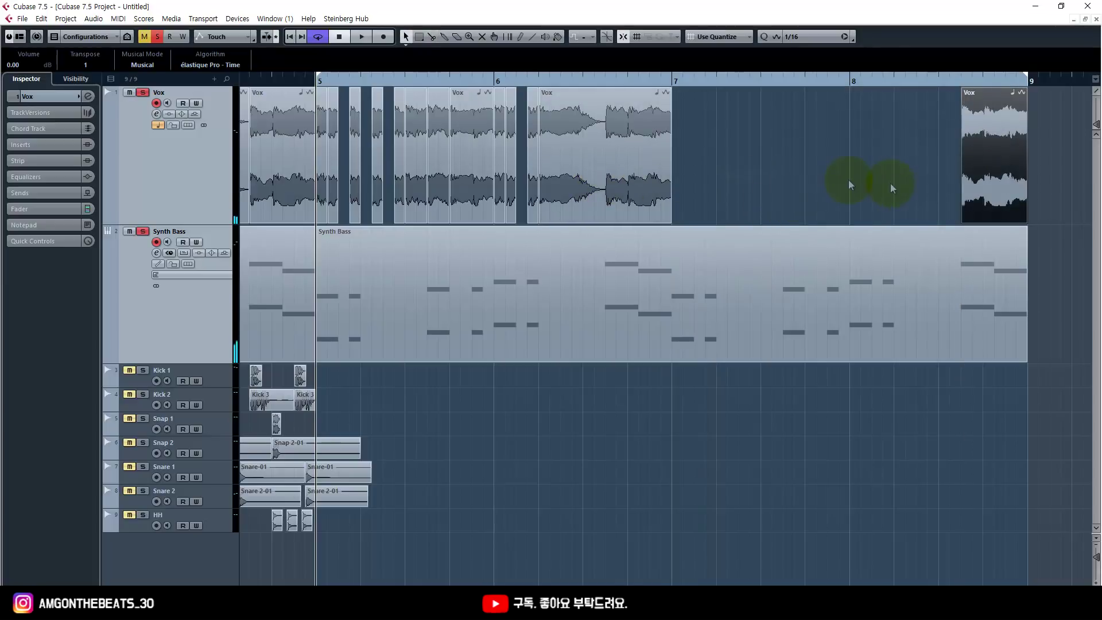
Split Vox midway through 6.3, copy all slices from bar 5 to that cut two bars forward, and play.
{"action": "left_click", "coordinate": [604, 172], "text": "alt"}
{"action": "left_click_drag", "start_coordinate": [574, 172], "coordinate": [930, 173]}
{"action": "left_click_drag", "start_coordinate": [521, 195], "coordinate": [323, 154]}
{"action": "left_click_drag", "start_coordinate": [328, 182], "coordinate": [684, 183]}
{"action": "key", "text": "space"}
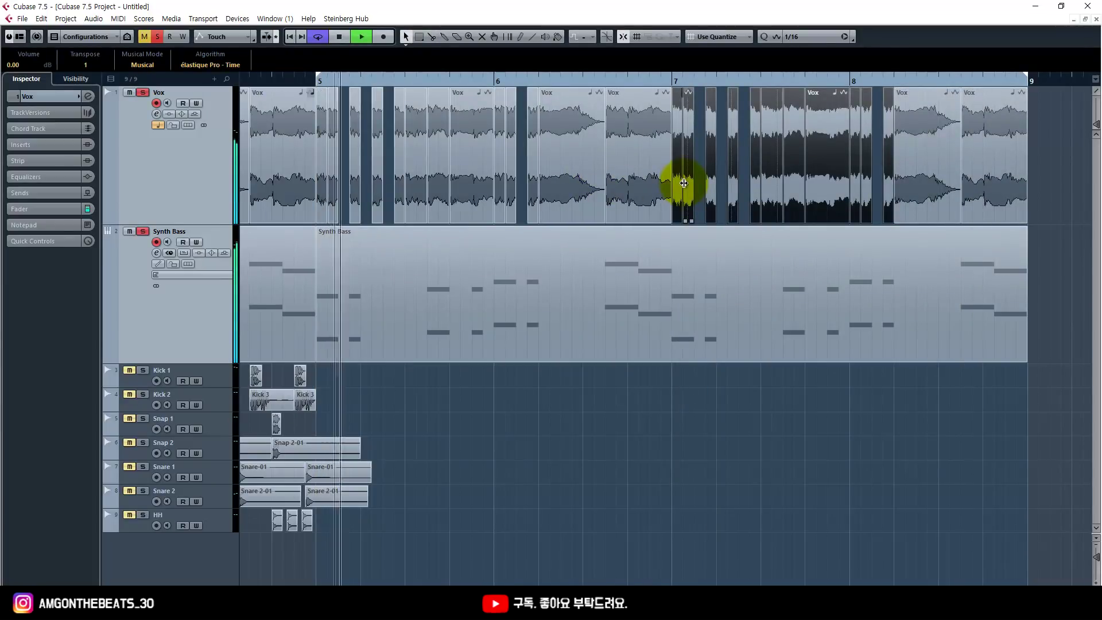
{"action": "right_click", "coordinate": [628, 415]}
{"action": "left_click", "coordinate": [627, 415]}
{"action": "left_click", "coordinate": [626, 418]}
{"action": "right_click", "coordinate": [625, 418]}
{"action": "left_click", "coordinate": [622, 418]}
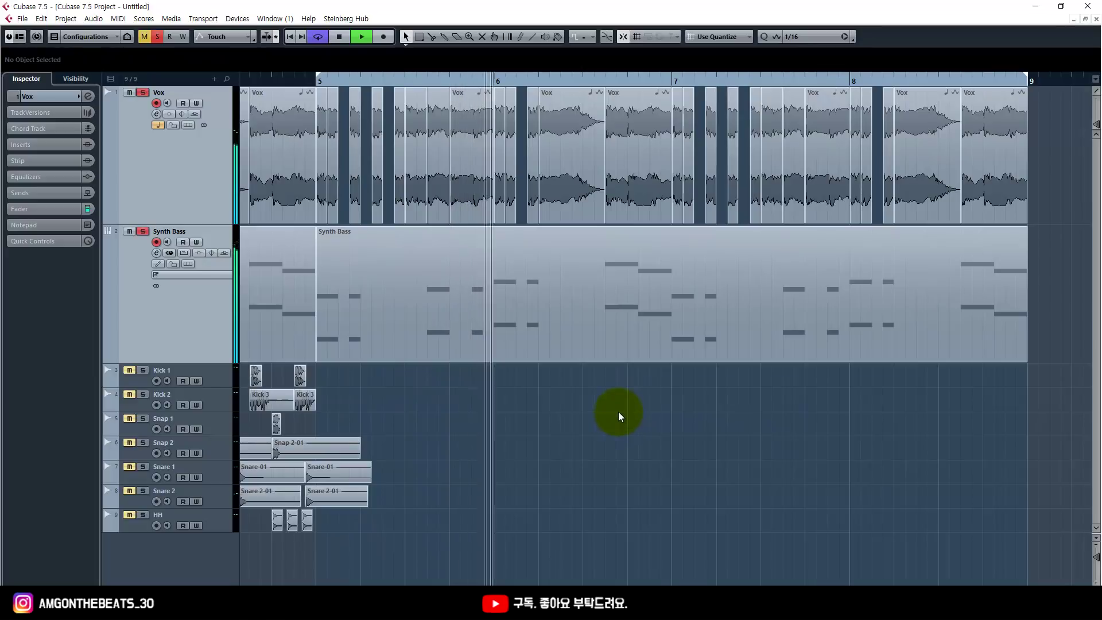
{"action": "right_click", "coordinate": [618, 412]}
{"action": "left_click", "coordinate": [618, 412]}
{"action": "right_click", "coordinate": [604, 404]}
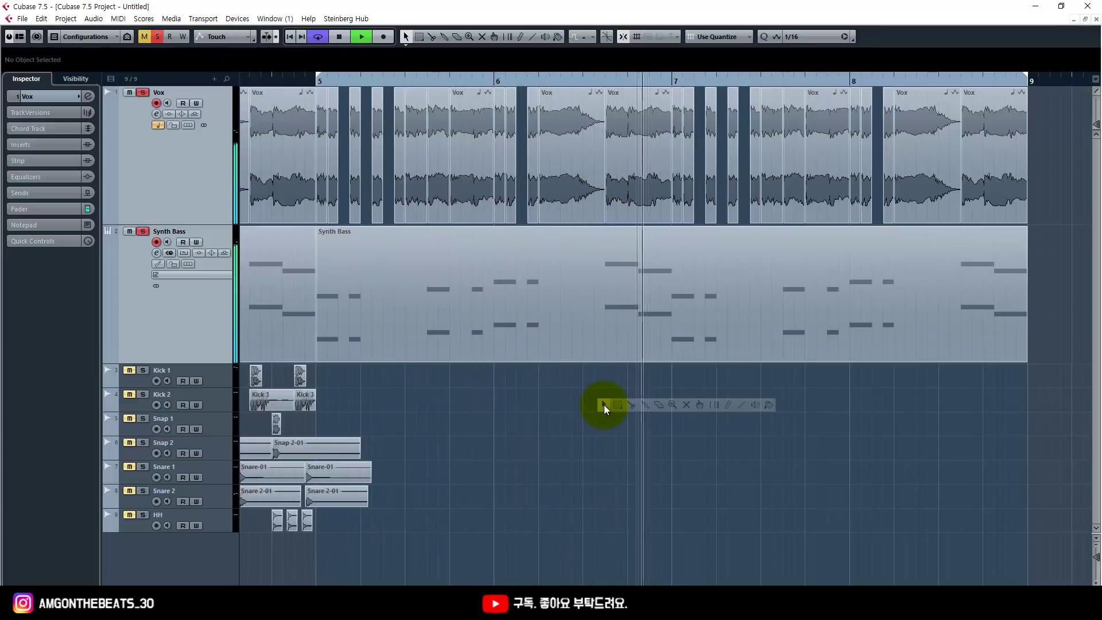
{"action": "left_click", "coordinate": [604, 405]}
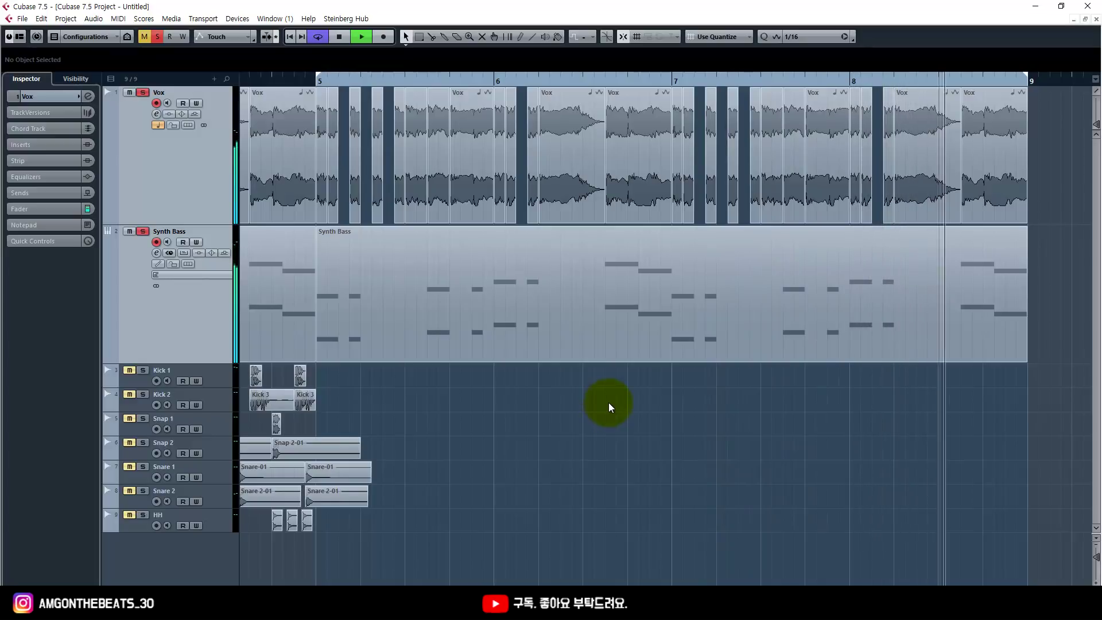
{"action": "right_click", "coordinate": [609, 402]}
{"action": "left_click", "coordinate": [586, 397]}
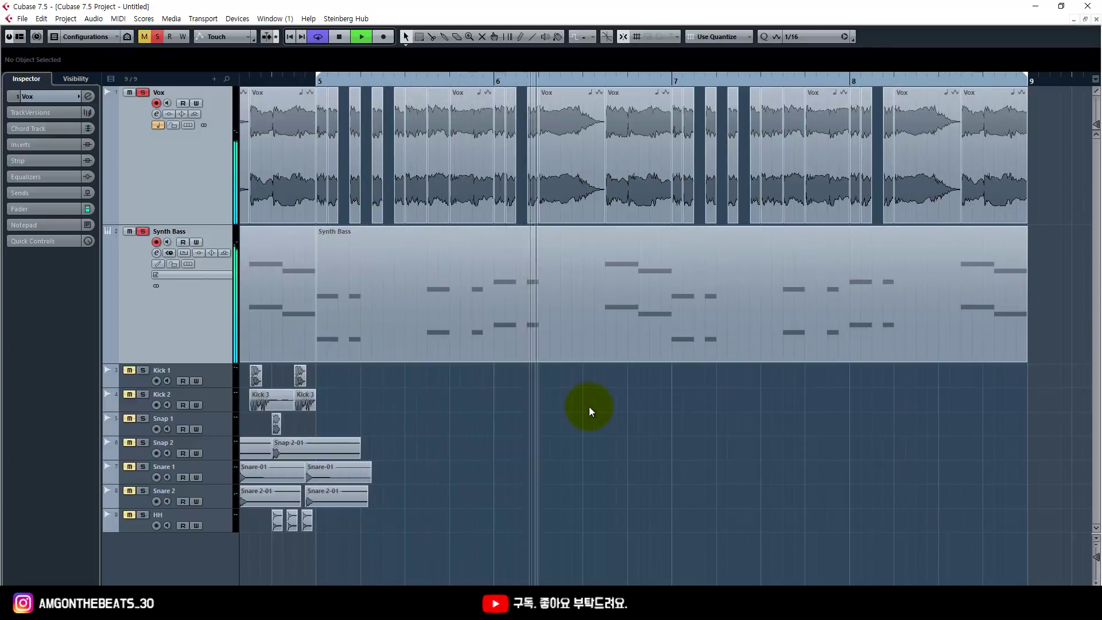
Set the loop range to the first Synth Bass part and play it from bar 1.
{"action": "key", "text": "space"}
{"action": "key", "text": "g"}
{"action": "key", "text": "g"}
{"action": "key", "text": "g"}
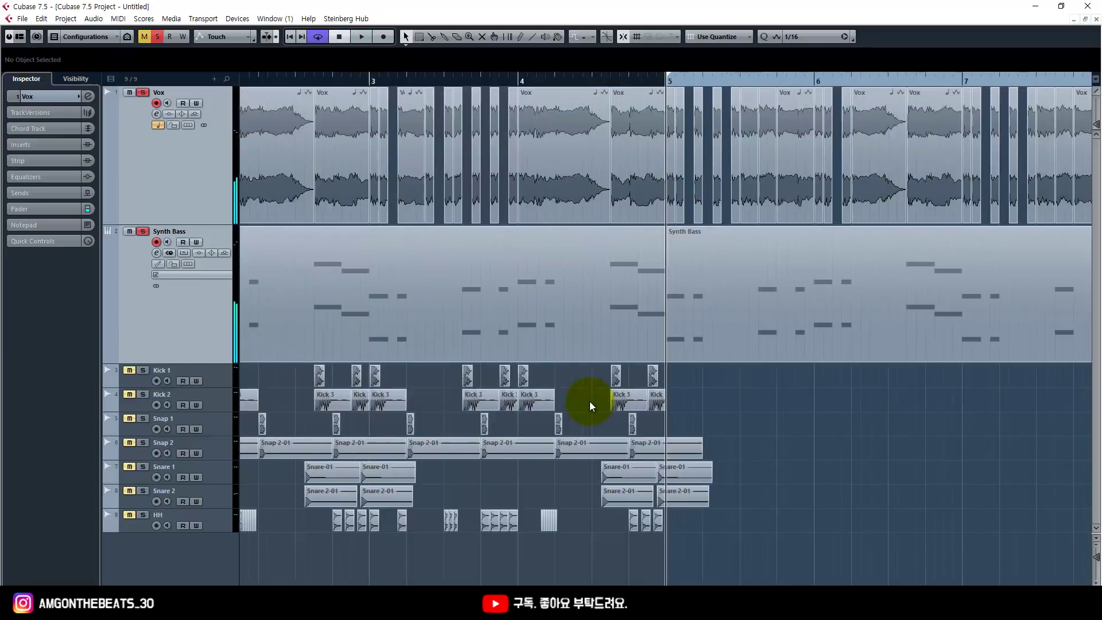
{"action": "left_click", "coordinate": [377, 318]}
{"action": "key", "text": "p"}
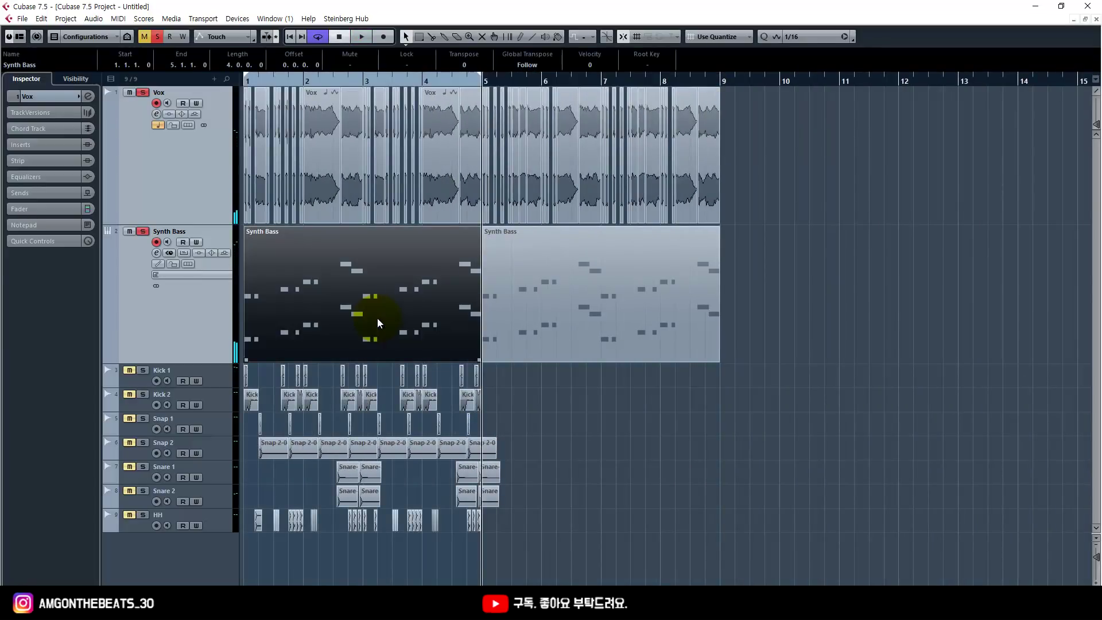
{"action": "key", "text": "KP_1"}
{"action": "key", "text": "space"}
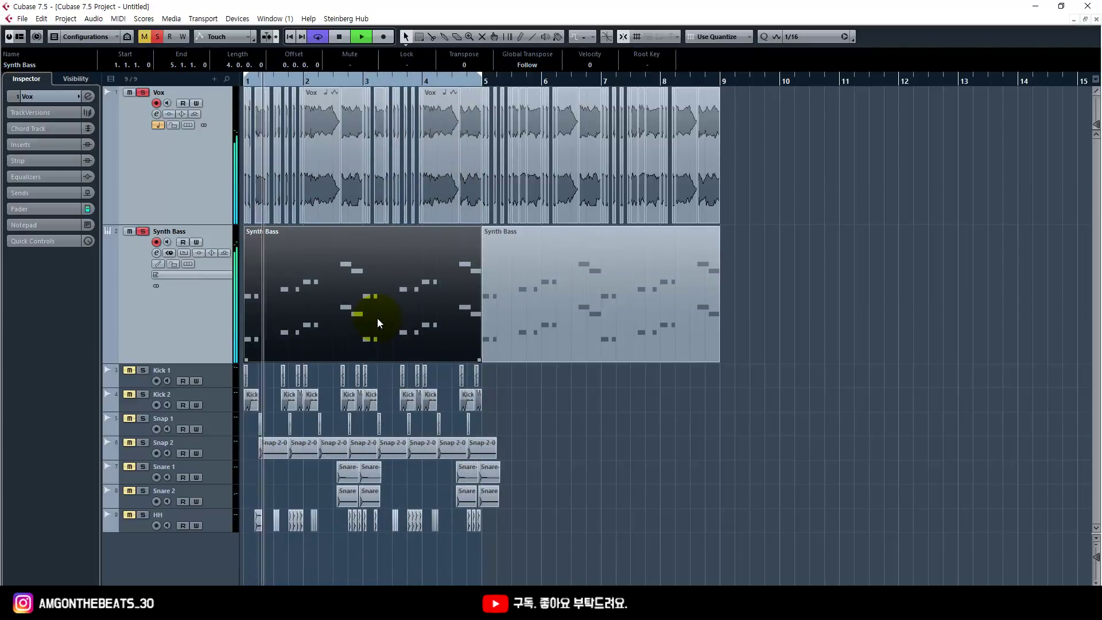
{"action": "key", "text": "space"}
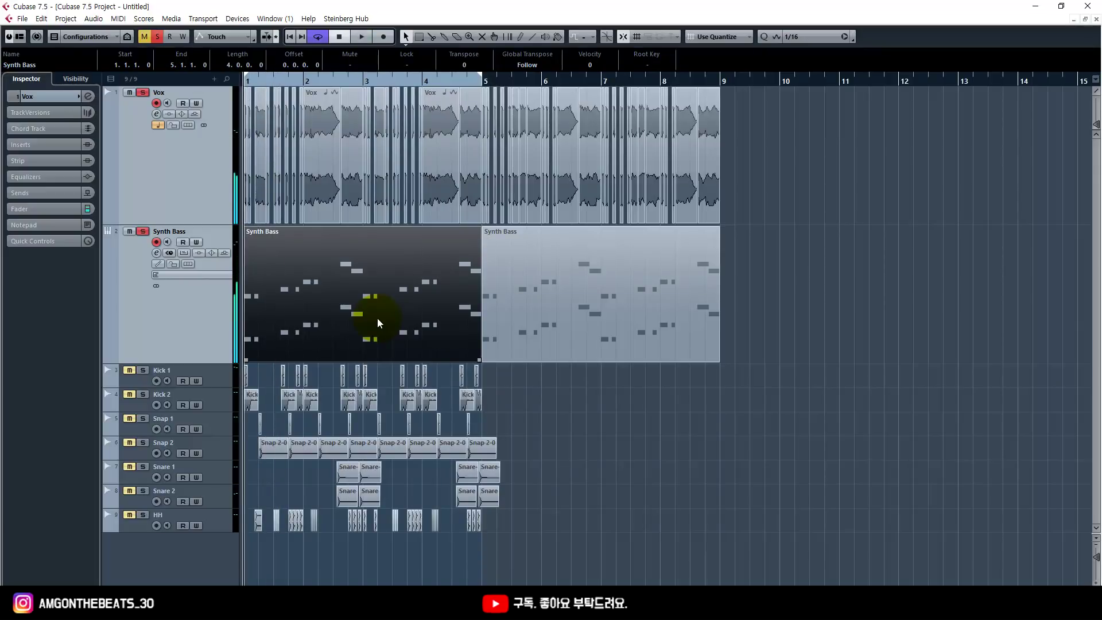
{"action": "key", "text": "g"}
{"action": "key", "text": "g"}
{"action": "left_click", "coordinate": [786, 304]}
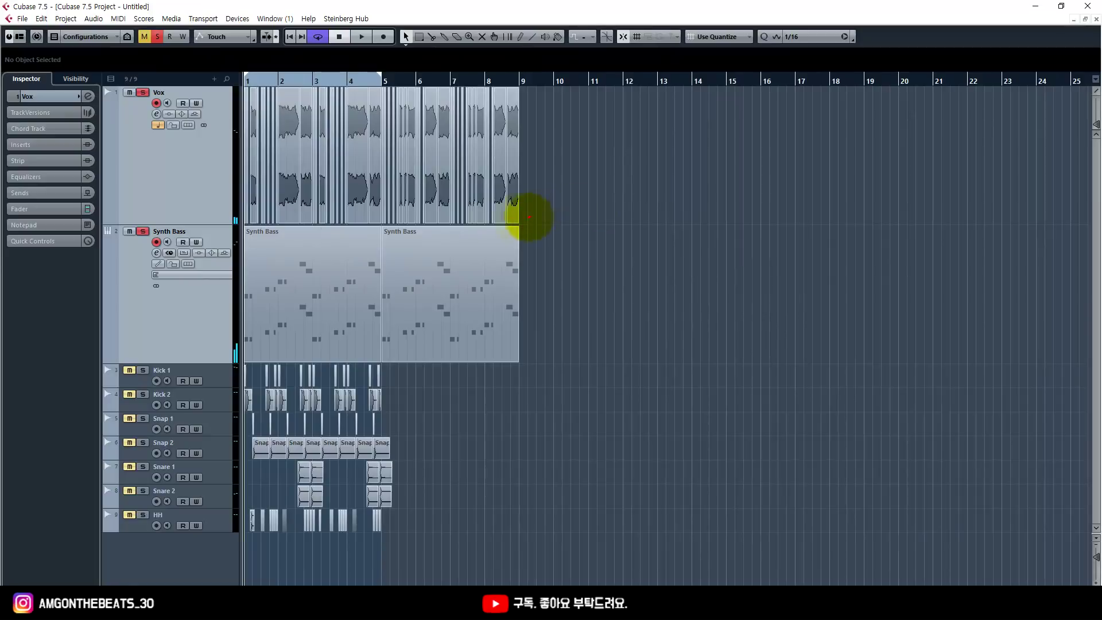
{"action": "mouse_move", "coordinate": [528, 217]}
{"action": "left_mouse_down"}
{"action": "mouse_move", "coordinate": [457, 224]}
{"action": "mouse_move", "coordinate": [387, 207]}
{"action": "mouse_move", "coordinate": [369, 155]}
{"action": "mouse_move", "coordinate": [404, 81]}
{"action": "mouse_move", "coordinate": [493, 73]}
{"action": "mouse_move", "coordinate": [543, 139]}
{"action": "mouse_move", "coordinate": [523, 196]}
{"action": "mouse_move", "coordinate": [469, 224]}
{"action": "left_mouse_up"}
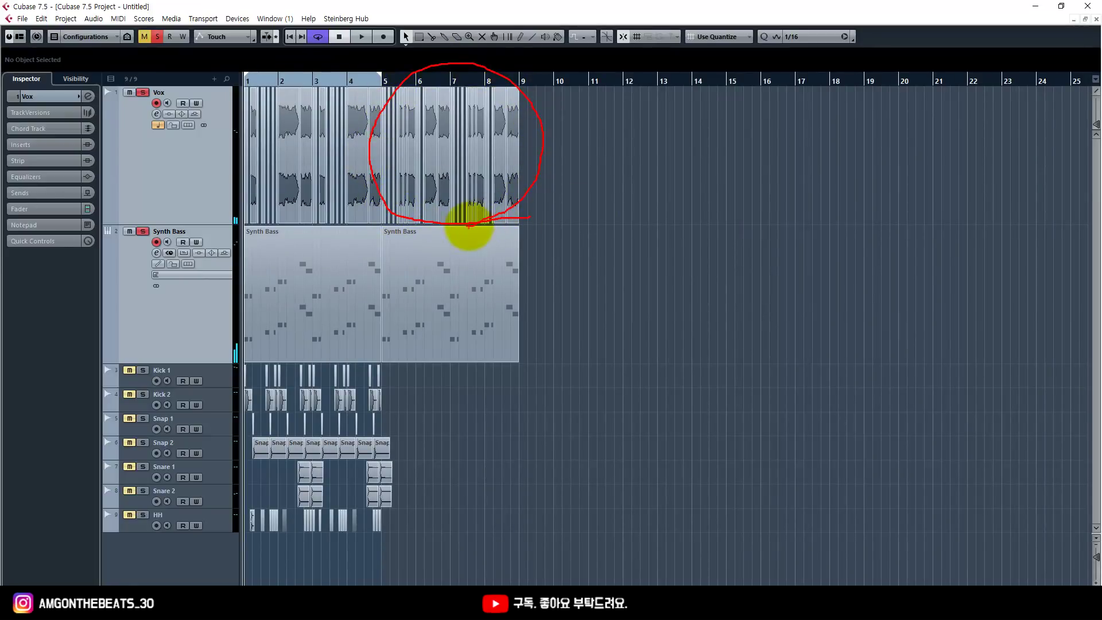
{"action": "left_click_drag", "start_coordinate": [544, 94], "coordinate": [549, 186]}
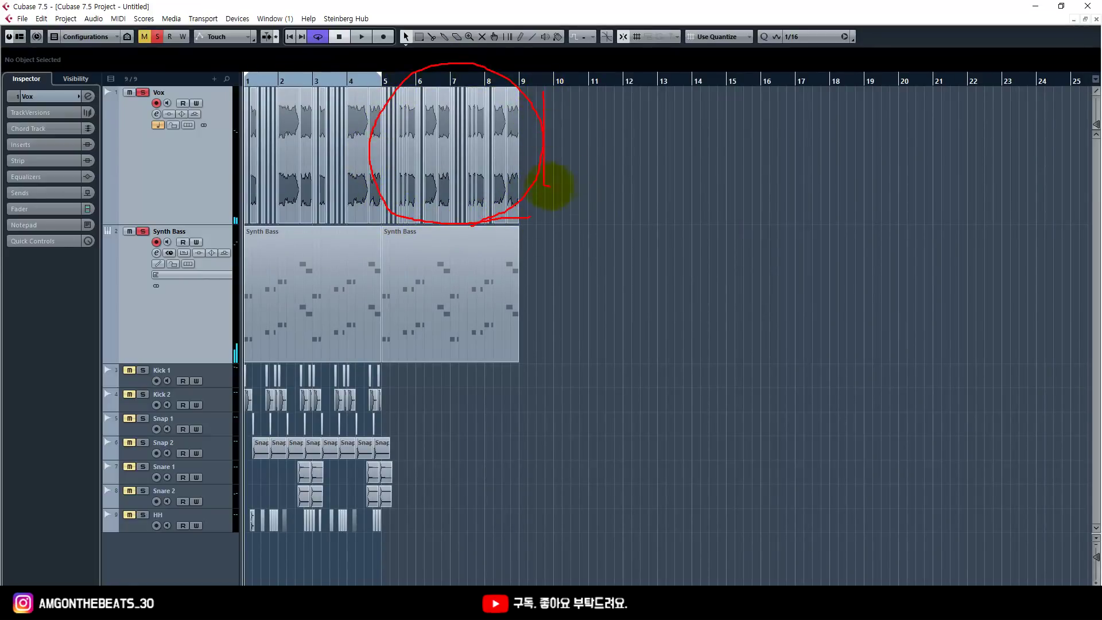
{"action": "mouse_move", "coordinate": [894, 102]}
{"action": "left_mouse_down"}
{"action": "mouse_move", "coordinate": [859, 74]}
{"action": "mouse_move", "coordinate": [543, 75]}
{"action": "left_mouse_up"}
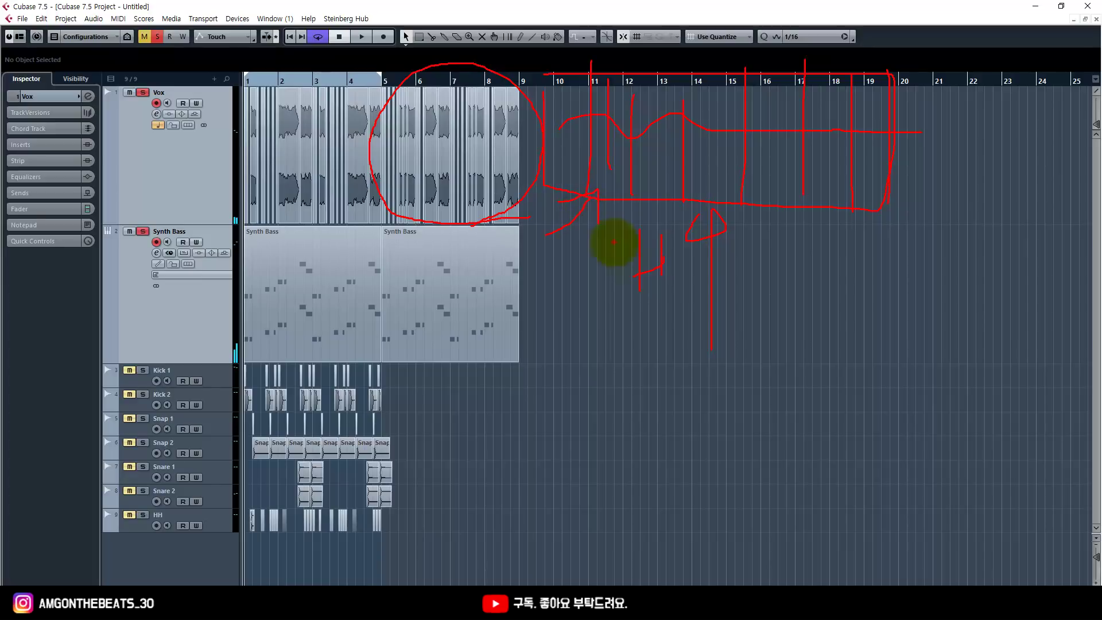
{"action": "key", "text": "Escape"}
{"action": "key", "text": "h"}
{"action": "key", "text": "h"}
{"action": "key", "text": "h"}
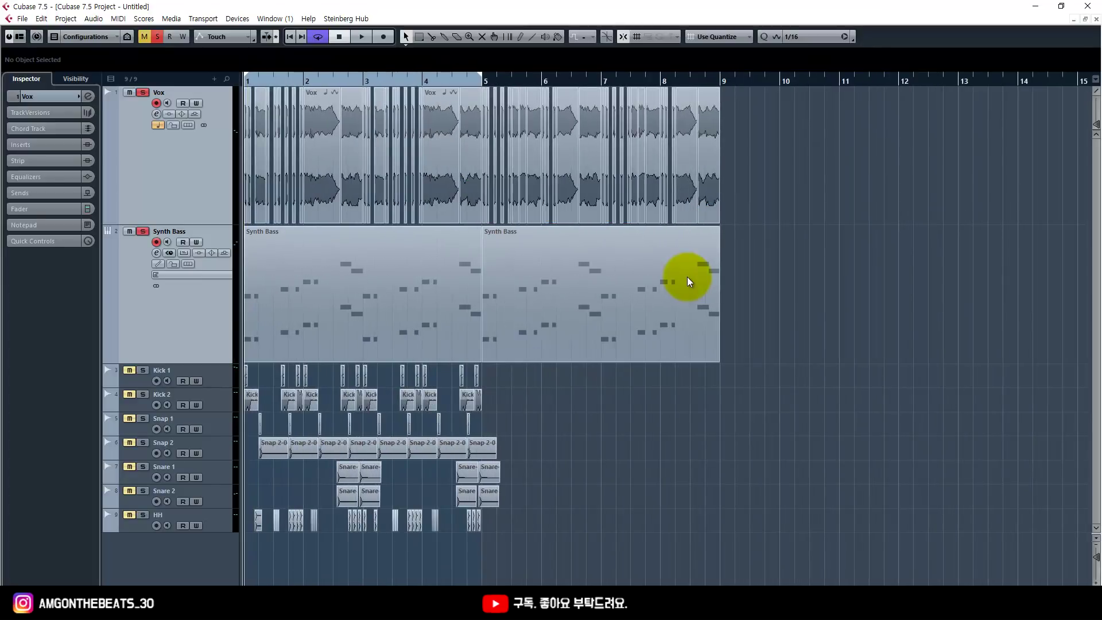
{"action": "key", "text": "g"}
{"action": "key", "text": "g"}
{"action": "key", "text": "ctrl+2"}
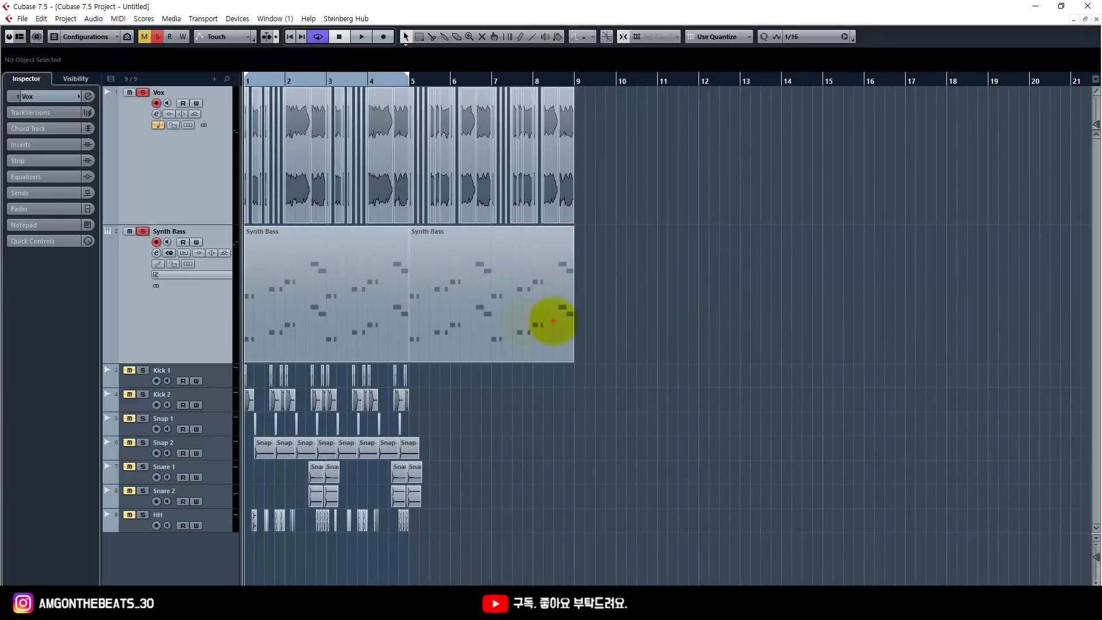
{"action": "mouse_move", "coordinate": [479, 302]}
{"action": "left_mouse_down"}
{"action": "mouse_move", "coordinate": [558, 303]}
{"action": "mouse_move", "coordinate": [499, 388]}
{"action": "left_mouse_up"}
{"action": "left_click_drag", "start_coordinate": [487, 355], "coordinate": [527, 355]}
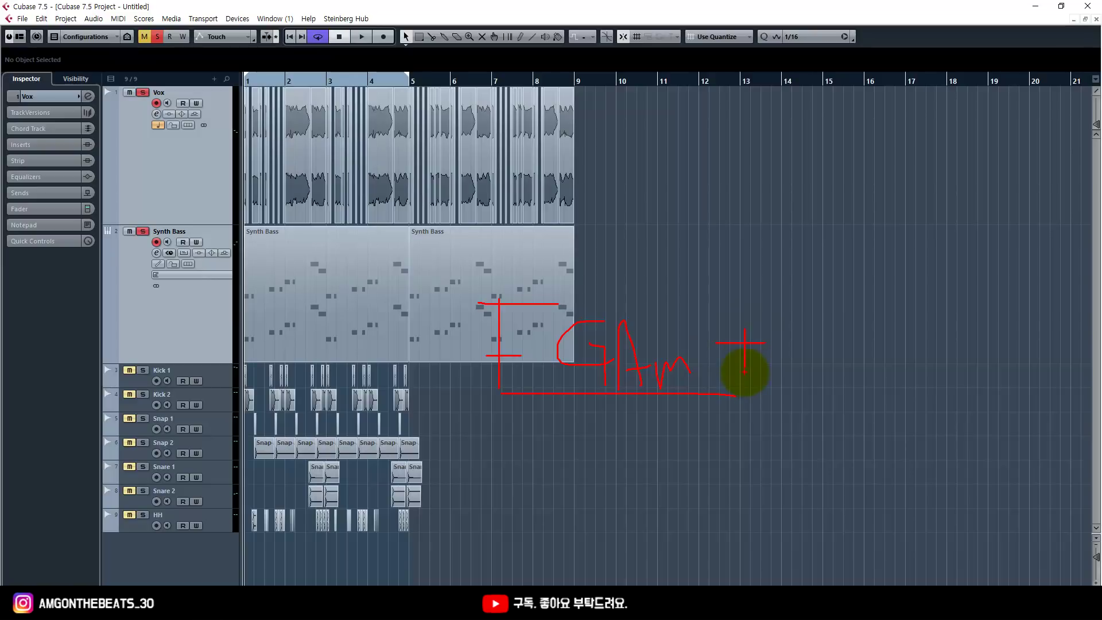
{"action": "left_click_drag", "start_coordinate": [826, 314], "coordinate": [833, 378]}
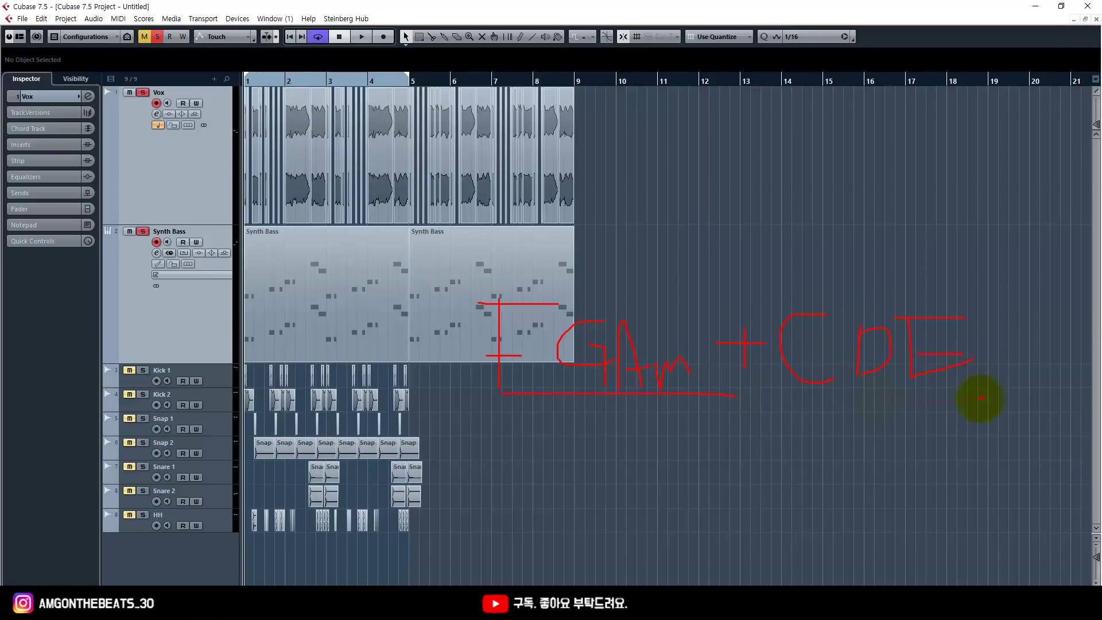
{"action": "mouse_move", "coordinate": [762, 403]}
{"action": "left_mouse_down"}
{"action": "mouse_move", "coordinate": [772, 283]}
{"action": "mouse_move", "coordinate": [966, 289]}
{"action": "mouse_move", "coordinate": [976, 396]}
{"action": "mouse_move", "coordinate": [990, 379]}
{"action": "mouse_move", "coordinate": [967, 410]}
{"action": "mouse_move", "coordinate": [989, 333]}
{"action": "mouse_move", "coordinate": [999, 362]}
{"action": "left_mouse_up"}
{"action": "left_click_drag", "start_coordinate": [998, 361], "coordinate": [1035, 361]}
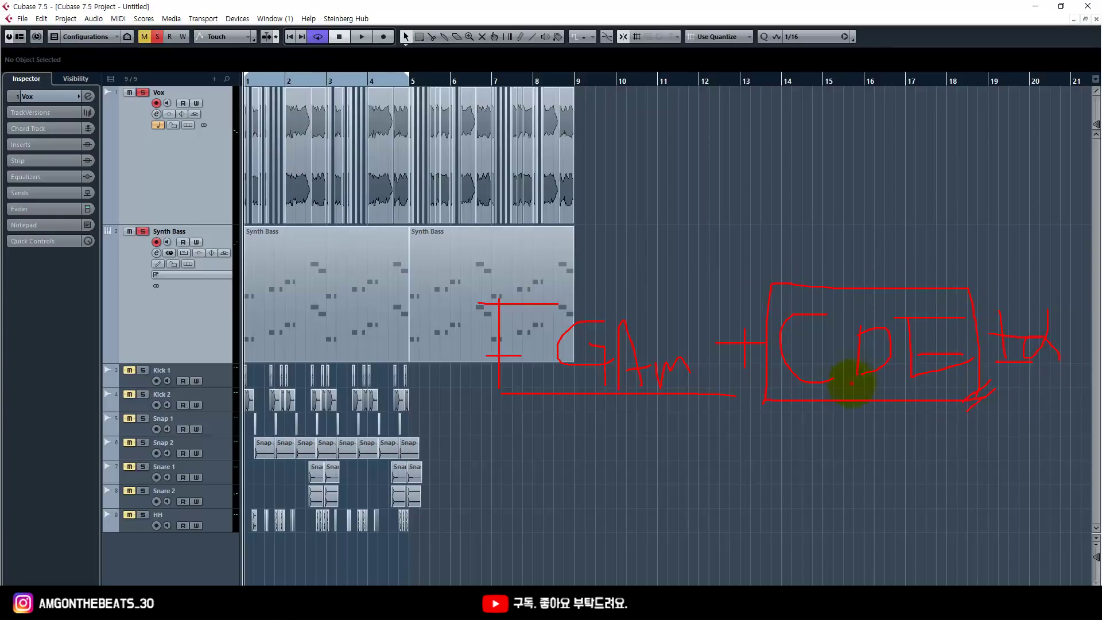
{"action": "left_click_drag", "start_coordinate": [524, 180], "coordinate": [571, 203]}
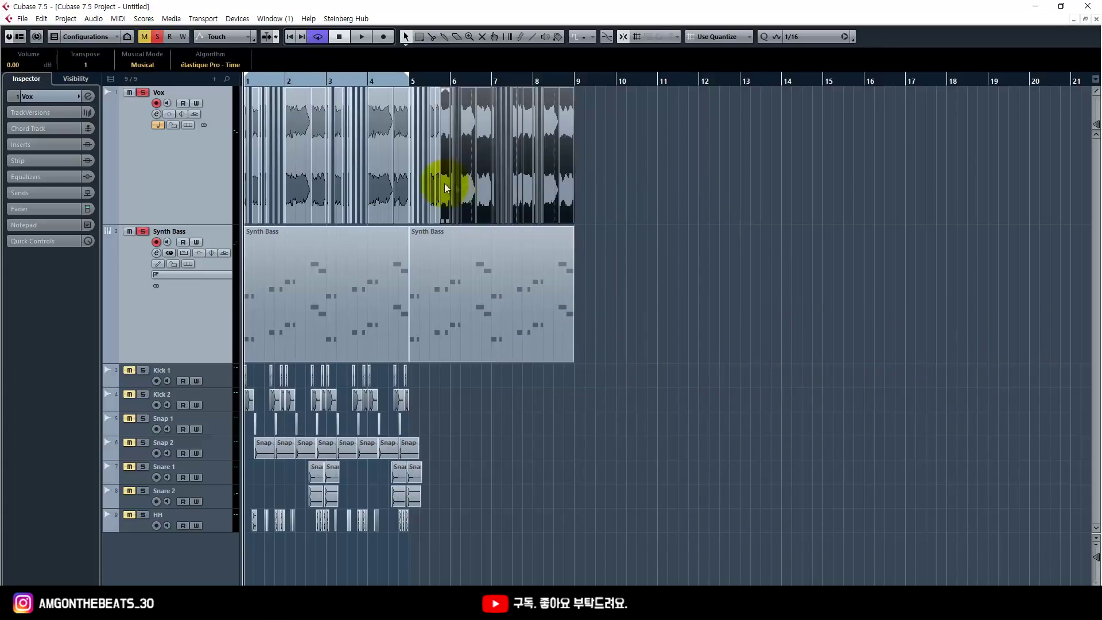
{"action": "mouse_move", "coordinate": [701, 282]}
{"action": "left_mouse_down"}
{"action": "mouse_move", "coordinate": [507, 303]}
{"action": "mouse_move", "coordinate": [535, 344]}
{"action": "left_mouse_up"}
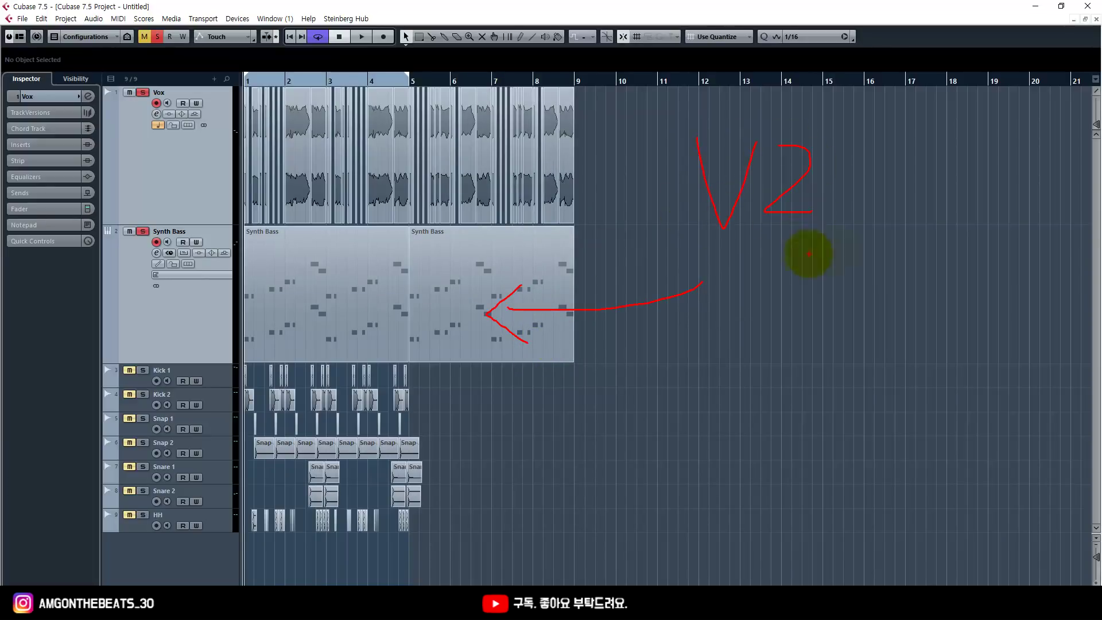
{"action": "left_click_drag", "start_coordinate": [554, 188], "coordinate": [596, 205]}
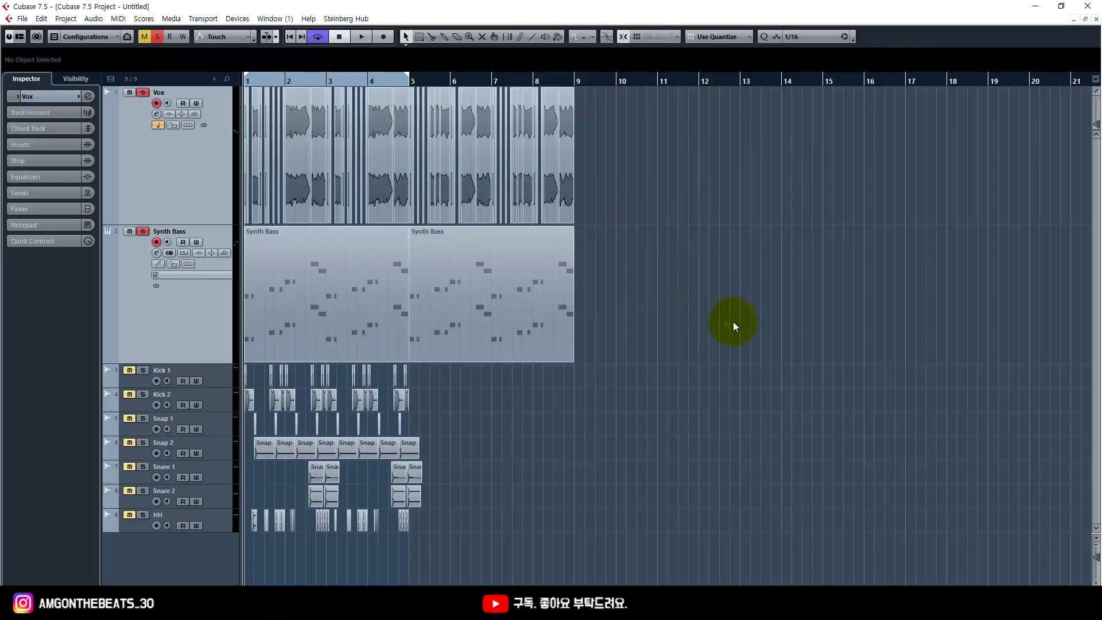
Delete the second Synth Bass part and all Vox slices from bar 5 to bar 9.
{"action": "left_click_drag", "start_coordinate": [732, 321], "coordinate": [529, 246]}
{"action": "key", "text": "Delete"}
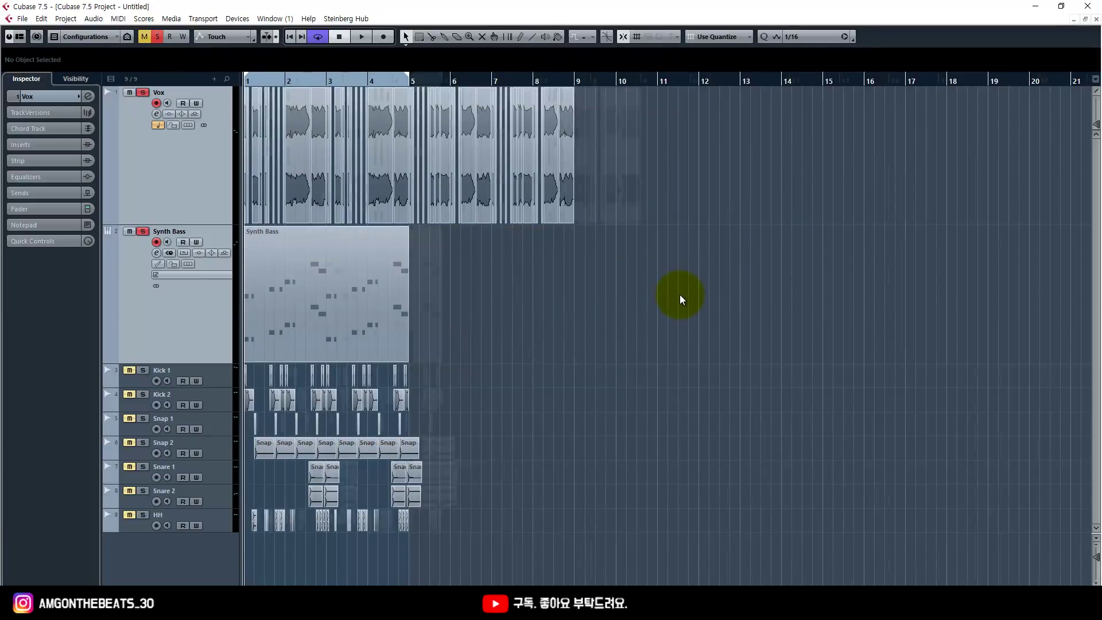
{"action": "key", "text": "h"}
{"action": "left_click_drag", "start_coordinate": [933, 318], "coordinate": [532, 215]}
{"action": "key", "text": "Delete"}
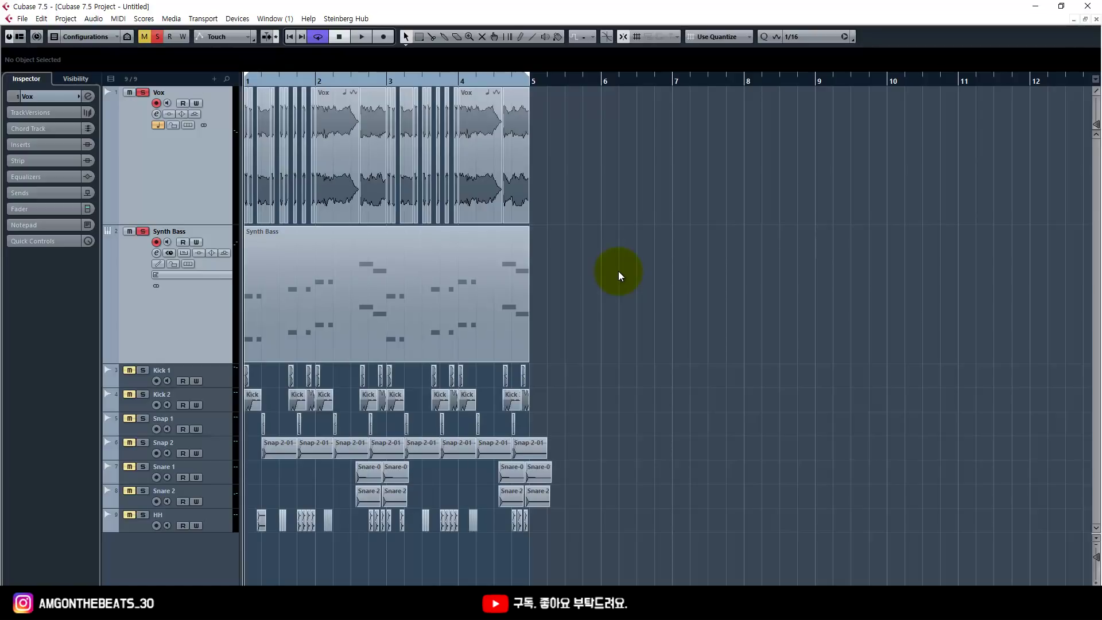
Clear all track solos and mutes, including Vox, and reduce the Vox and Synth Bass tracks to the height of the drum tracks.
{"action": "key", "text": "g"}
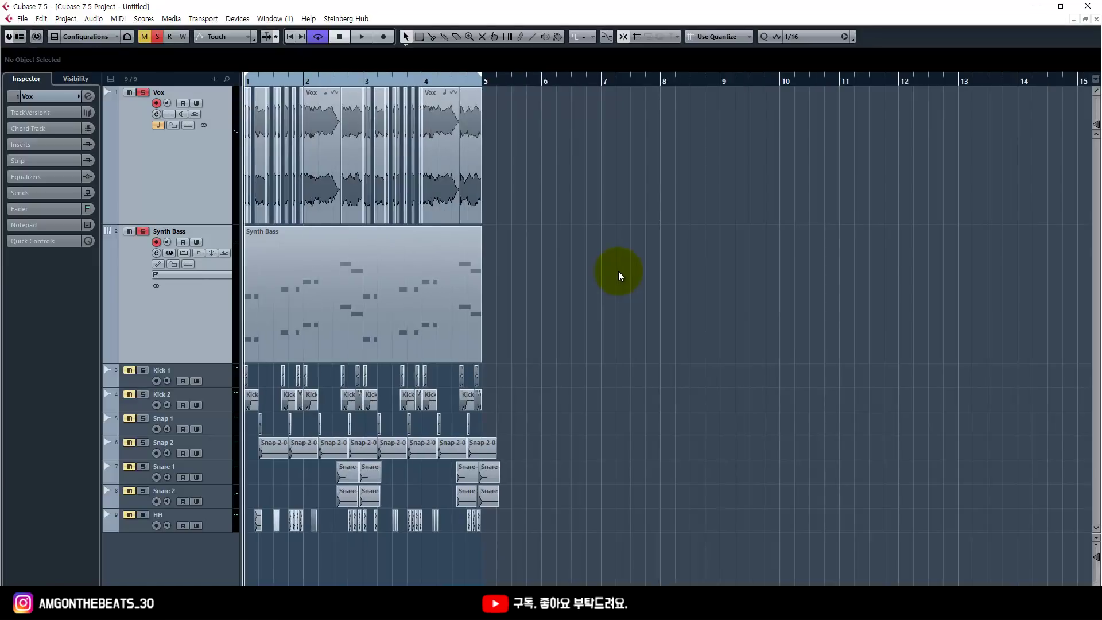
{"action": "key", "text": "h"}
{"action": "key", "text": "h"}
{"action": "right_click", "coordinate": [673, 285]}
{"action": "left_click", "coordinate": [674, 285]}
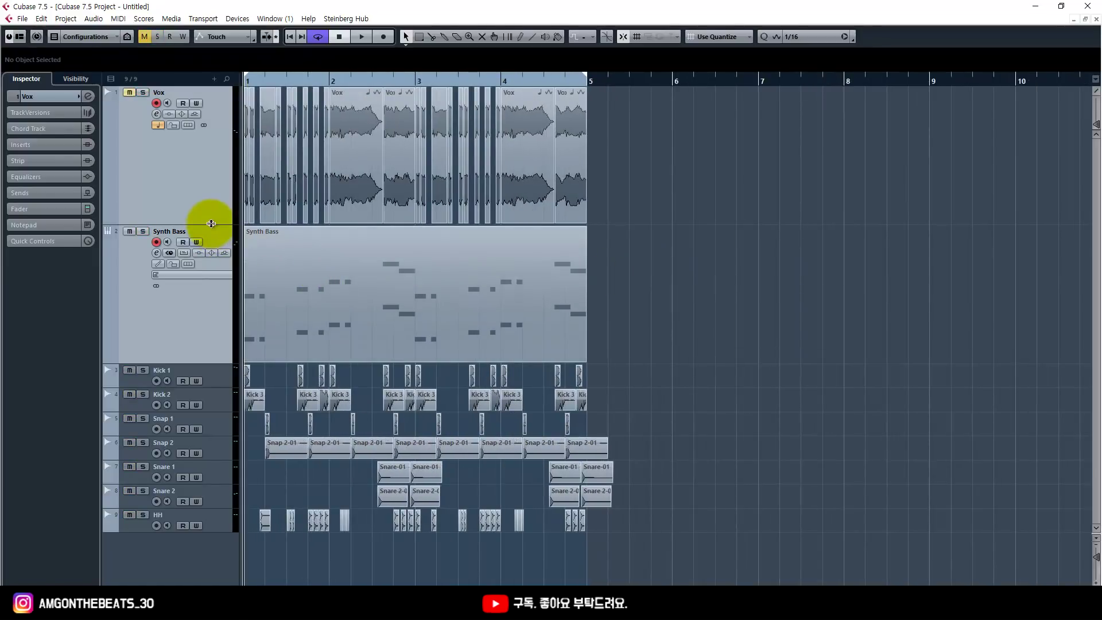
{"action": "left_click_drag", "start_coordinate": [209, 223], "coordinate": [211, 110]}
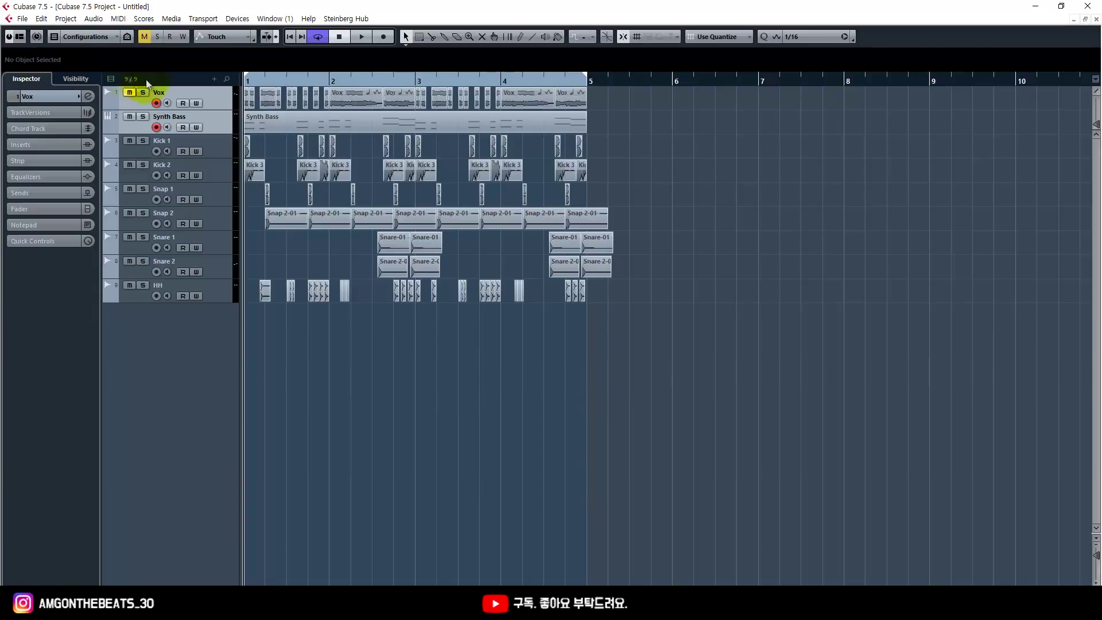
{"action": "left_click", "coordinate": [129, 93]}
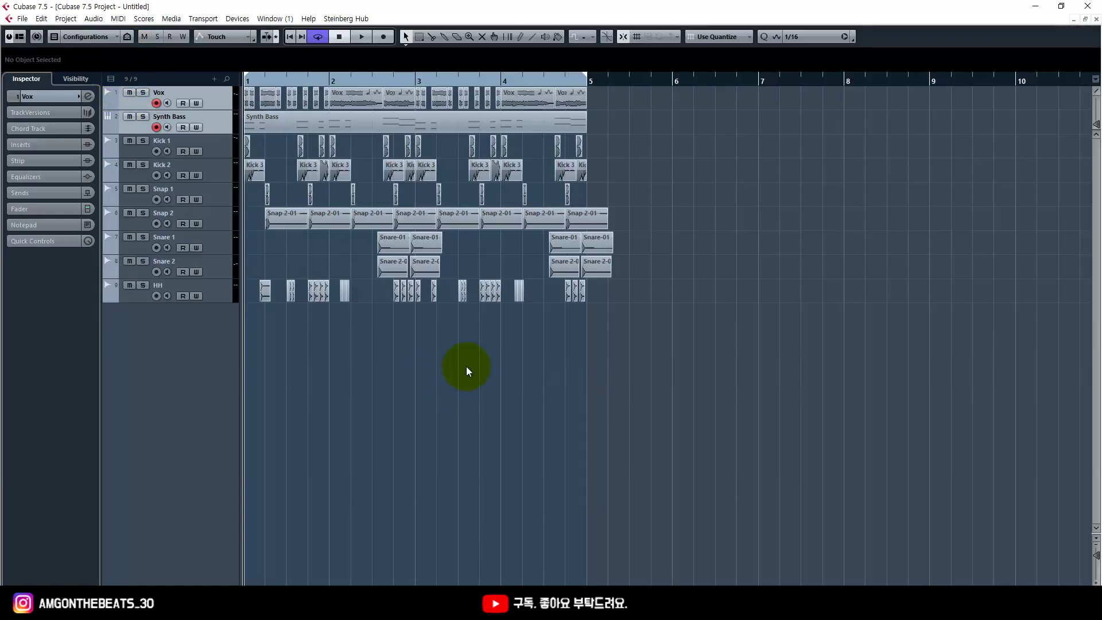
Play the full four-bar loop from bar 1 with all tracks, turning the metronome click off during playback, and stop.
{"action": "key", "text": "space"}
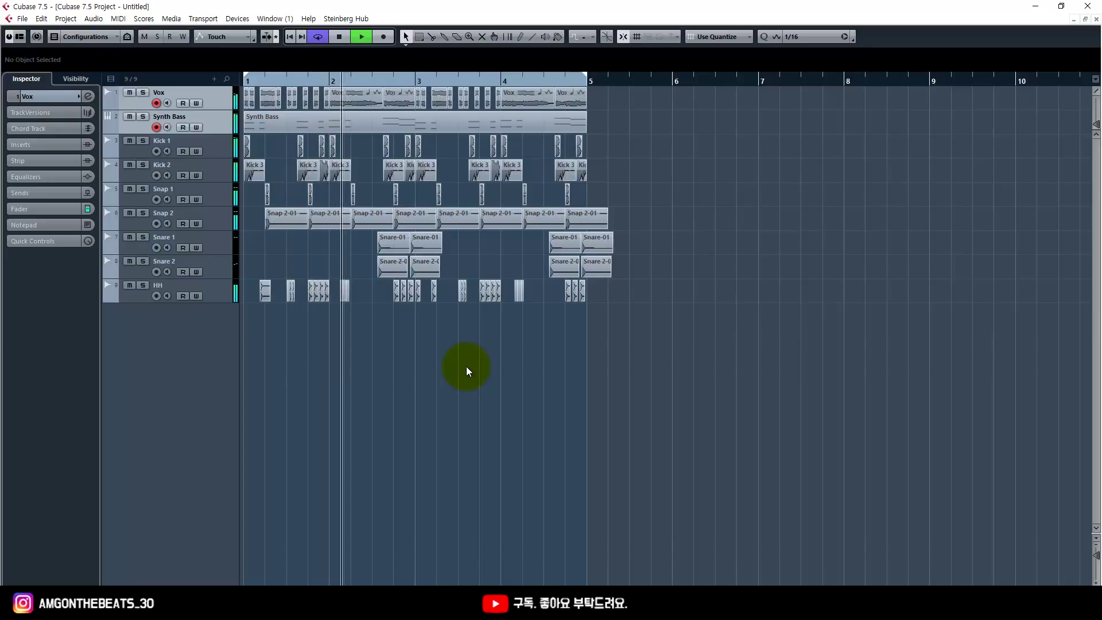
{"action": "key", "text": "F2"}
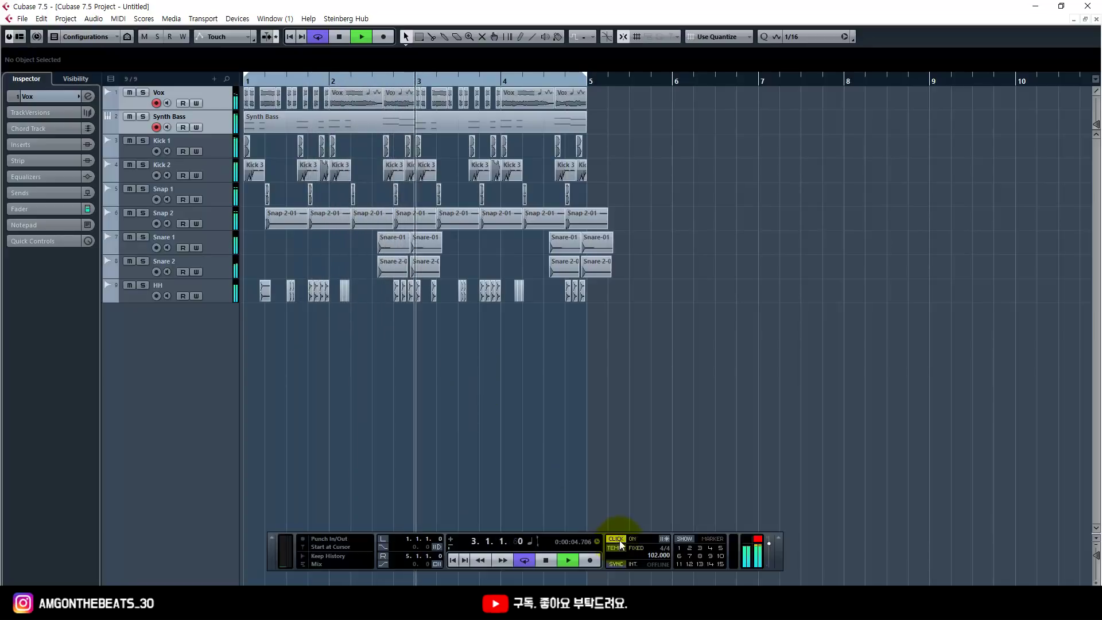
{"action": "left_click", "coordinate": [618, 539]}
{"action": "key", "text": "F2"}
{"action": "right_click", "coordinate": [657, 479]}
{"action": "left_click", "coordinate": [644, 472]}
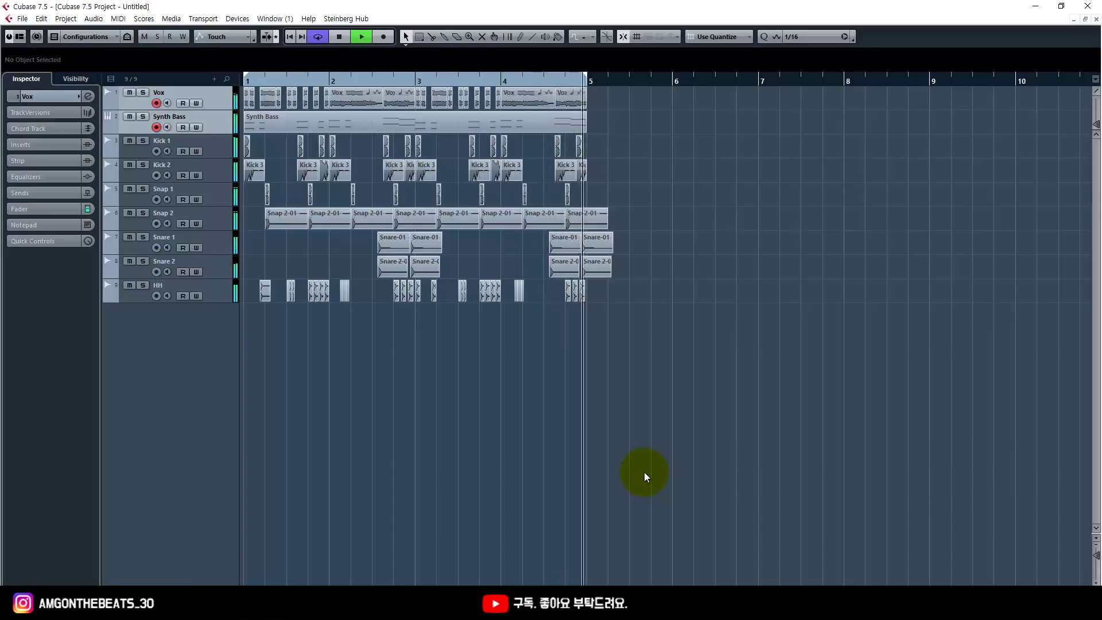
{"action": "key", "text": "space"}
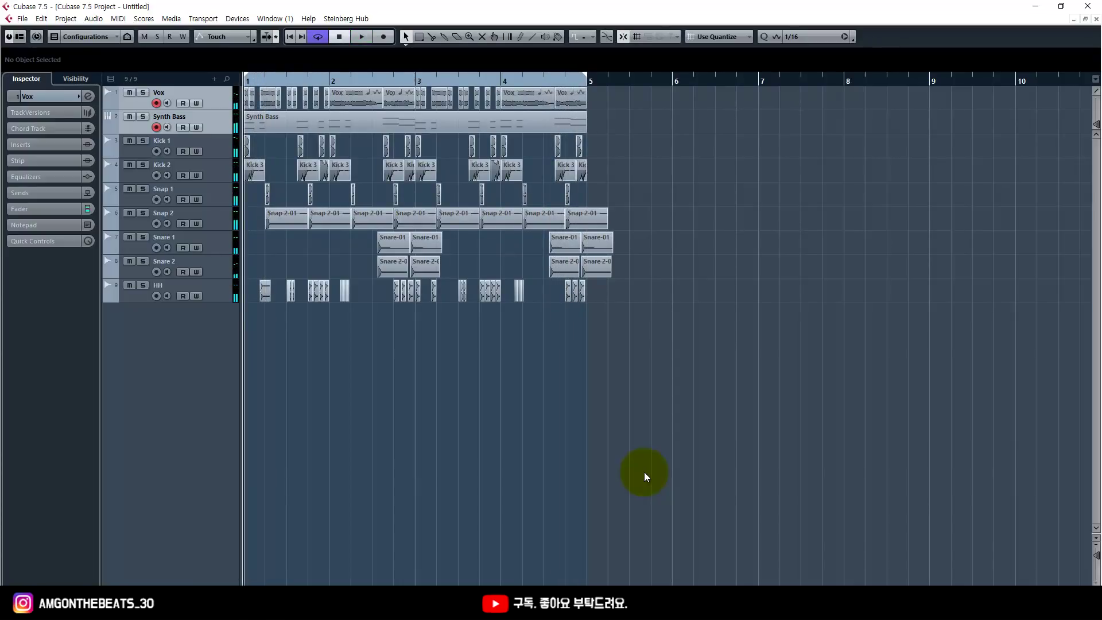